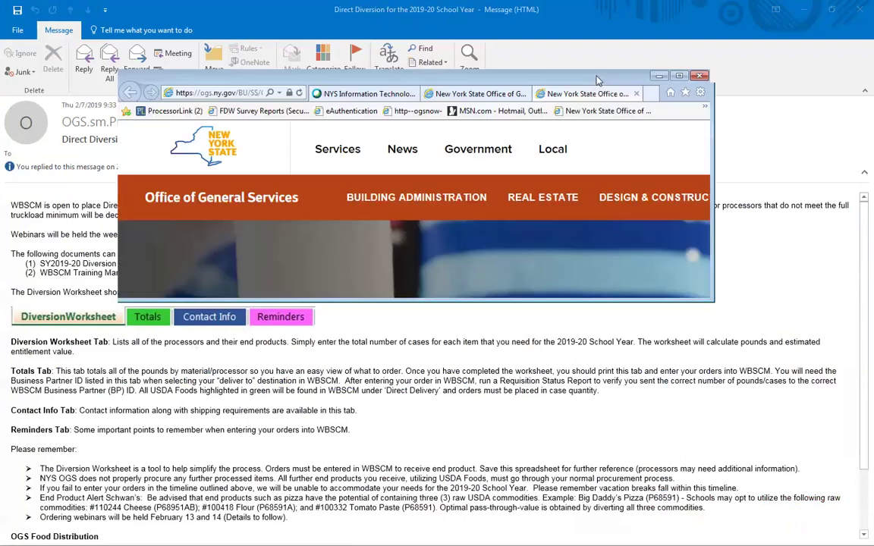
Maximize Internet Explorer and scroll the NSLP page down to the Instructions for Diversion Ordering.
left_click(680, 77)
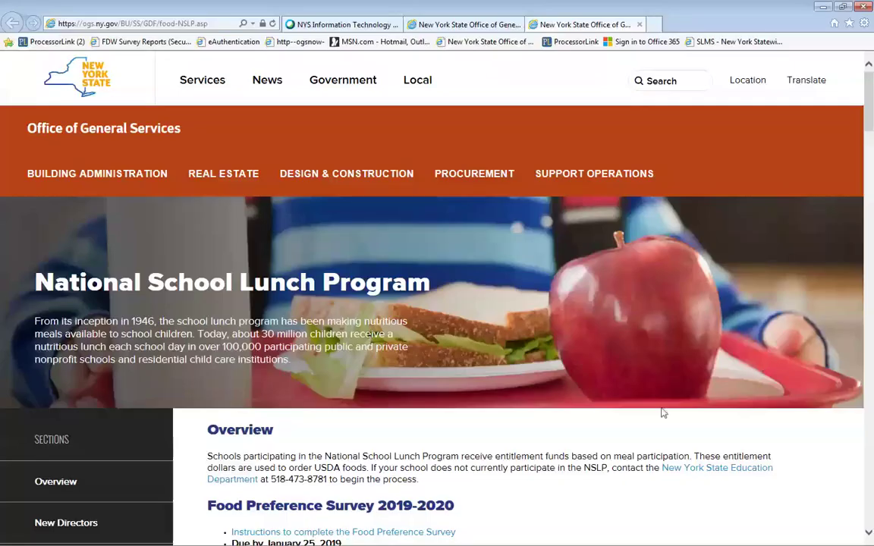
scroll(667, 399, "down", 2)
scroll(662, 403, "down", 2)
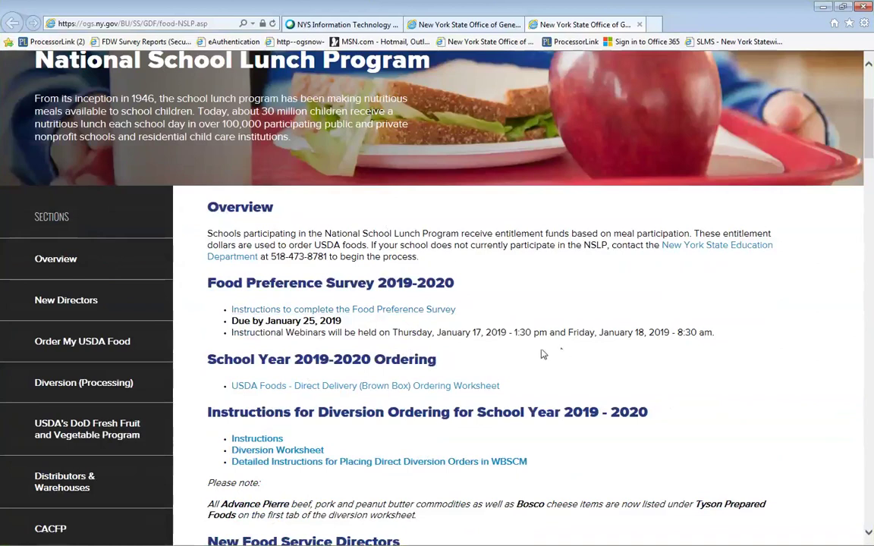
scroll(489, 353, "down", 2)
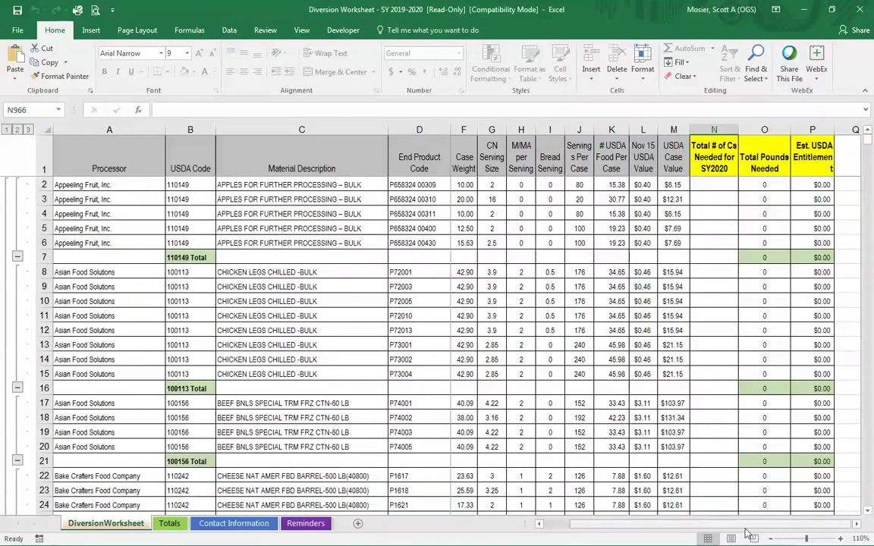
left_click_drag(755, 525, 698, 533)
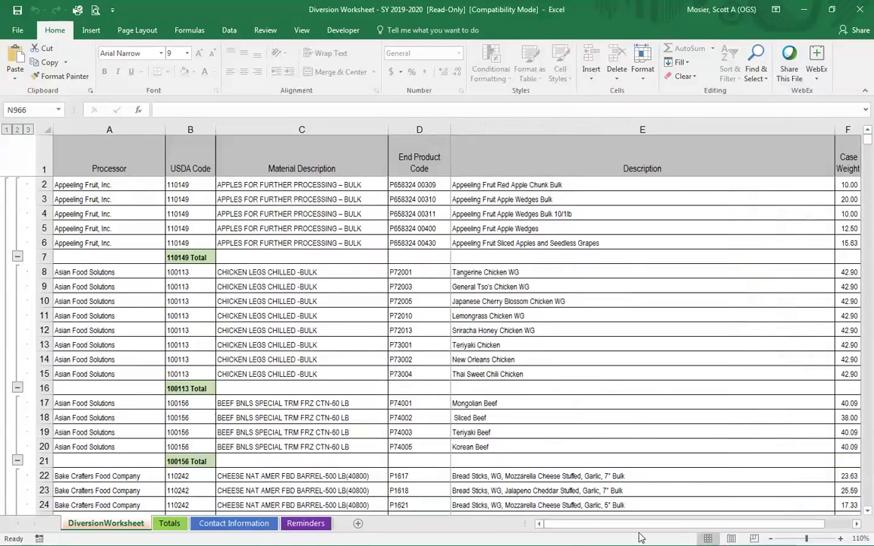
left_click_drag(703, 525, 735, 523)
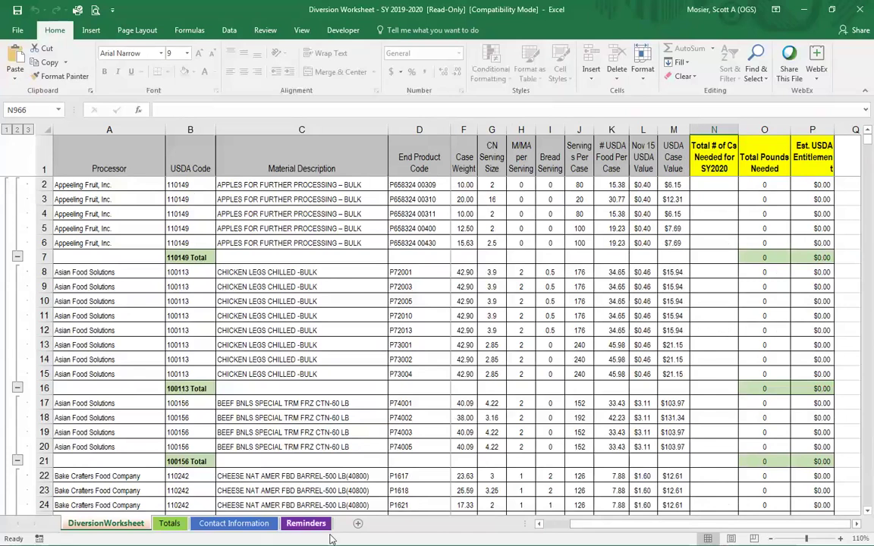
On the Contact Information sheet, review the first processor's company, contact name, phone and ship requirements.
left_click(174, 526)
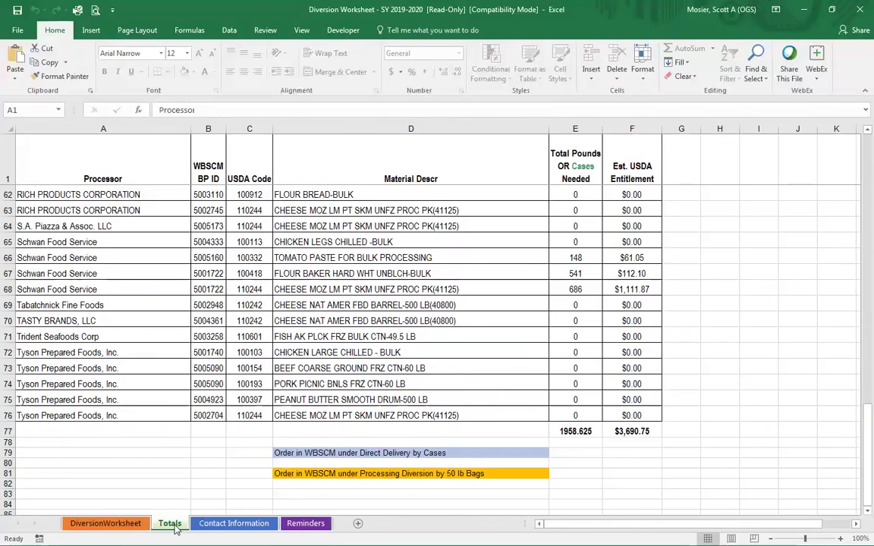
left_click(241, 529)
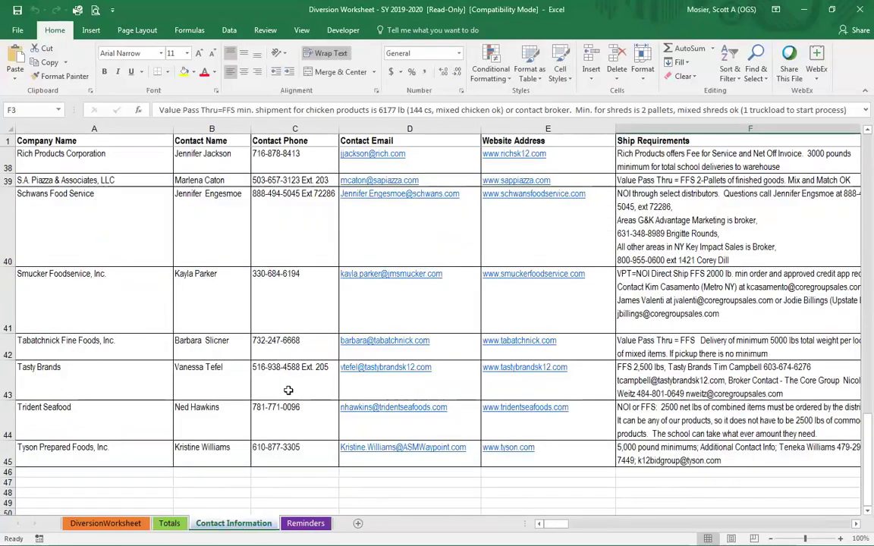
scroll(288, 364, "up", 12)
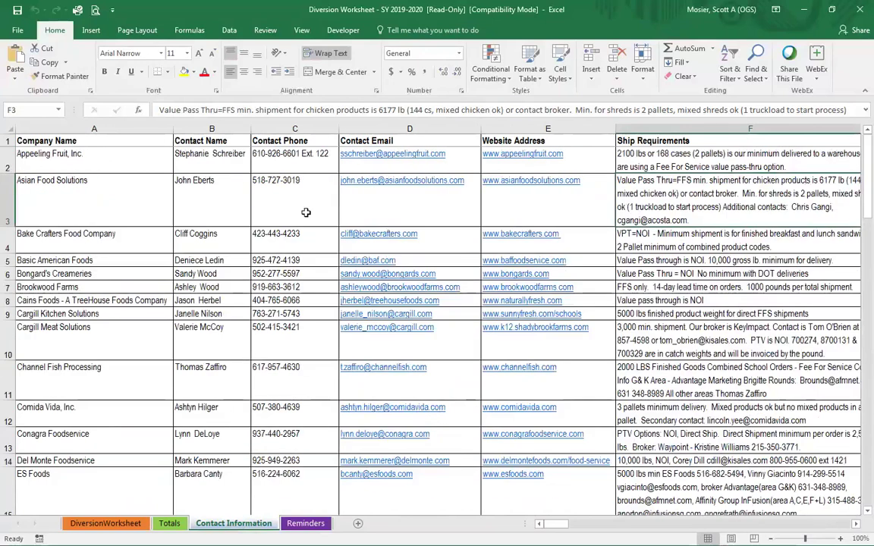
left_click(120, 163)
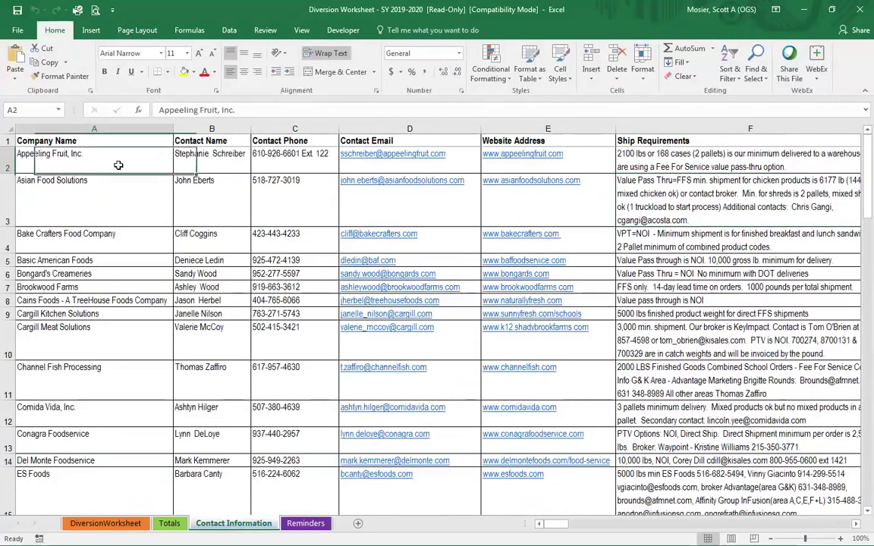
left_click(214, 162)
left_click(273, 166)
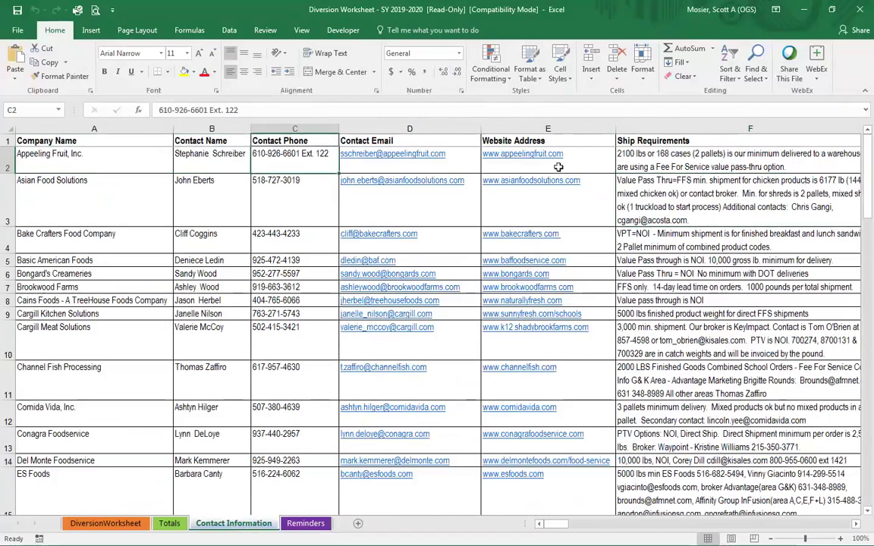
left_click(630, 156)
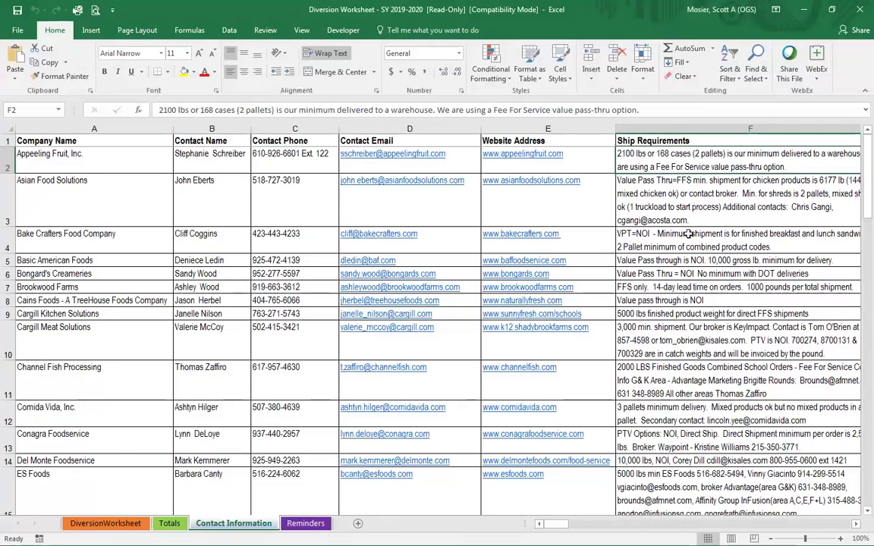
scroll(690, 273, "down", 1)
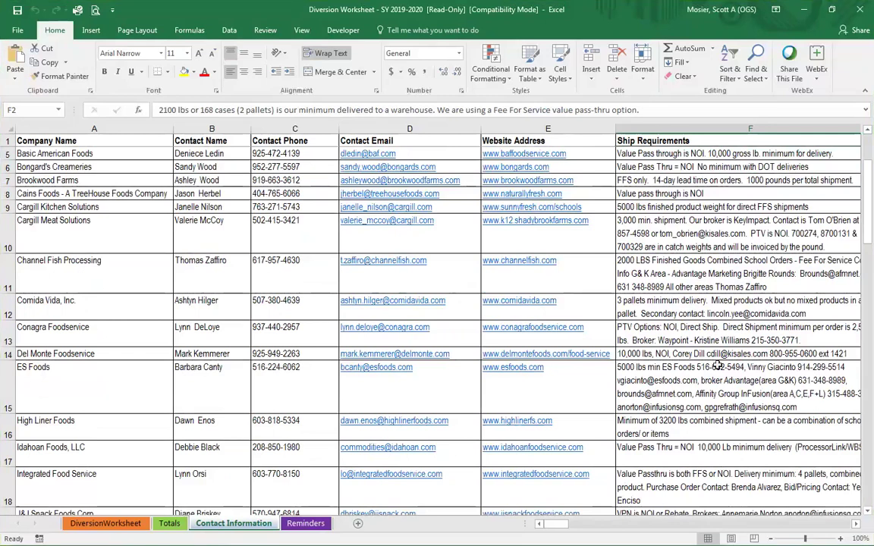
Read through the Reminders sheet's ordering tips, then go back to the top of the Totals sheet.
left_click(307, 525)
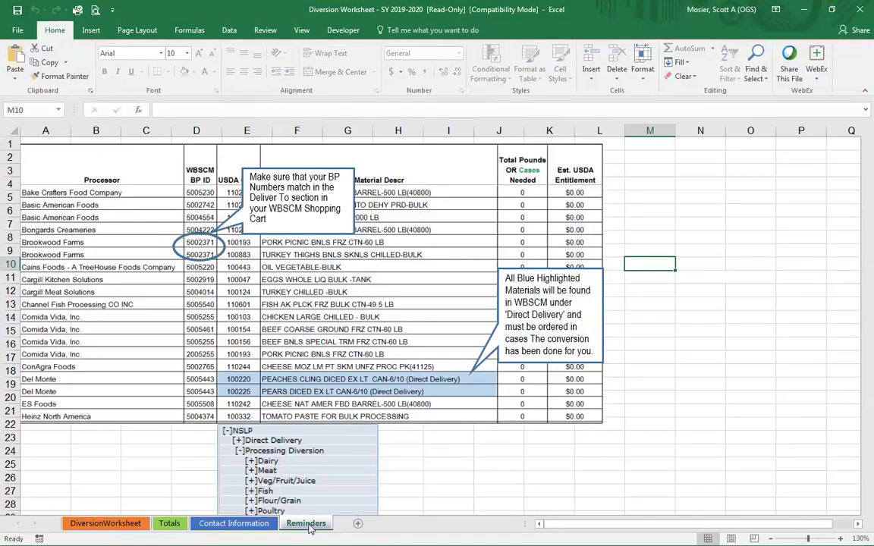
scroll(492, 473, "down", 1)
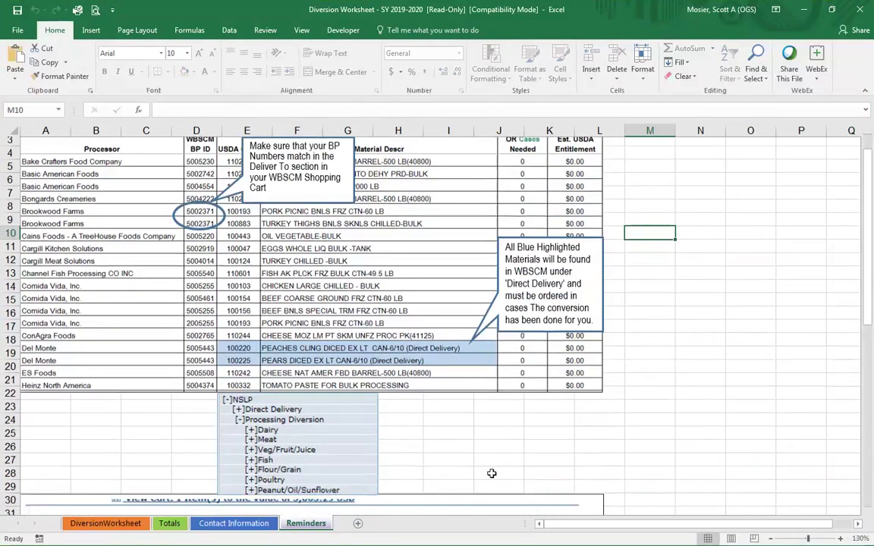
scroll(492, 474, "down", 1)
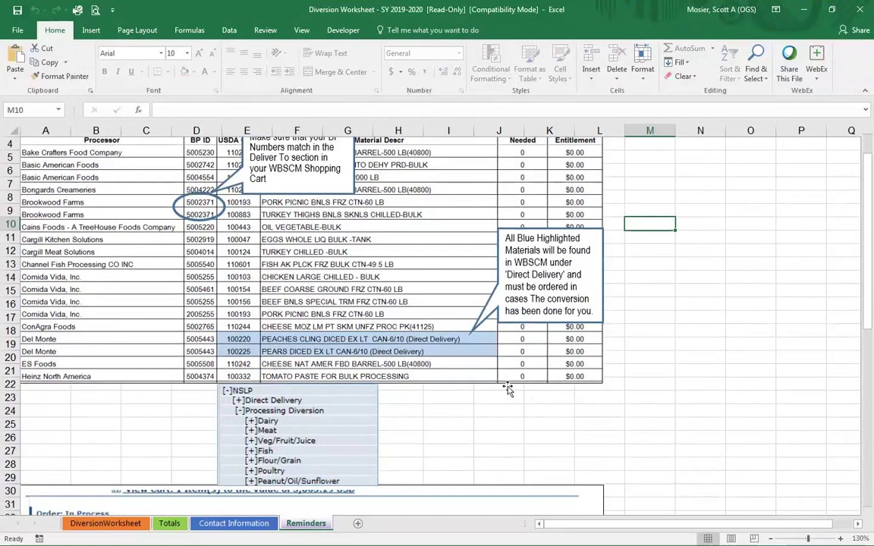
left_click(173, 524)
scroll(304, 486, "up", 8)
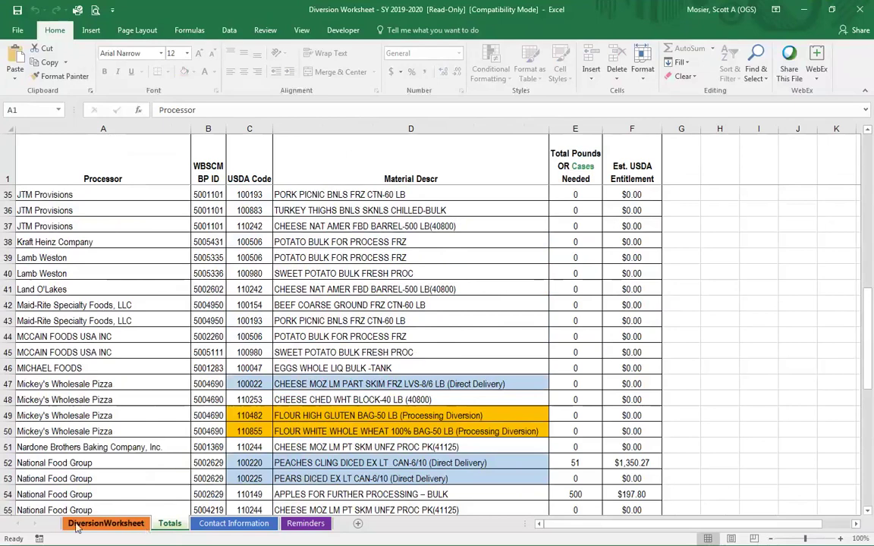
On DiversionWorksheet, scroll across to the Description column and select the first apple product's cases-needed cell N2.
left_click(110, 525)
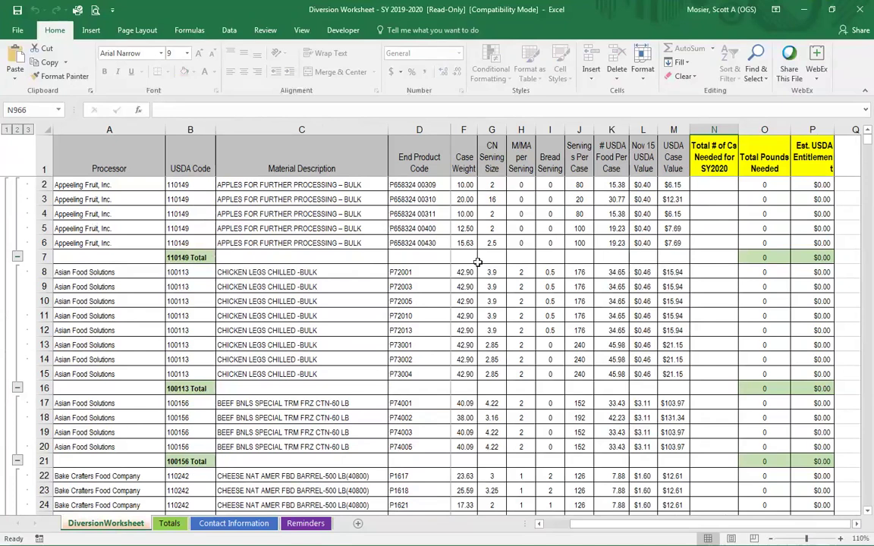
left_click_drag(668, 523, 647, 526)
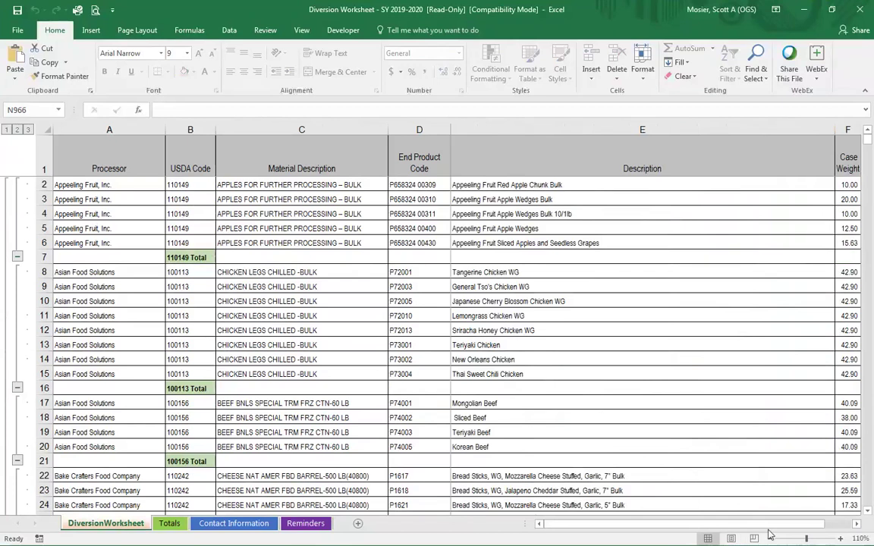
left_click_drag(789, 528, 809, 530)
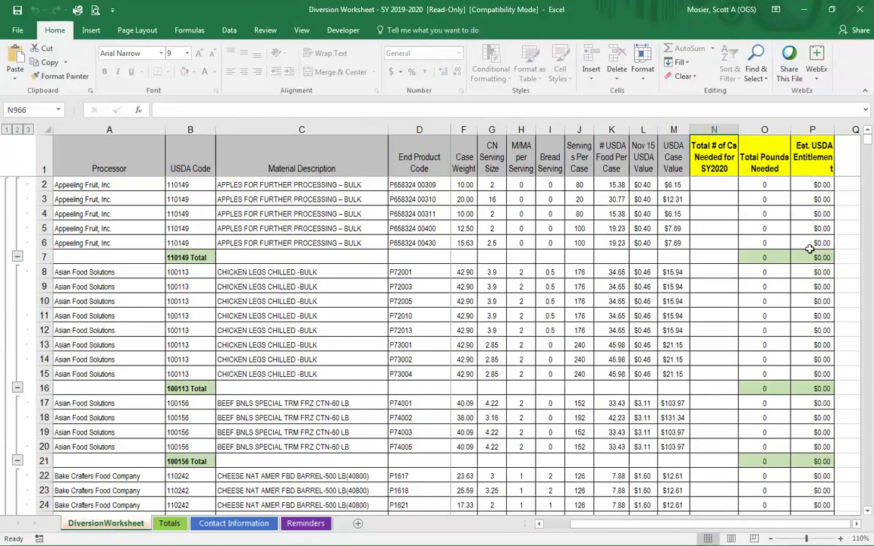
left_click(717, 185)
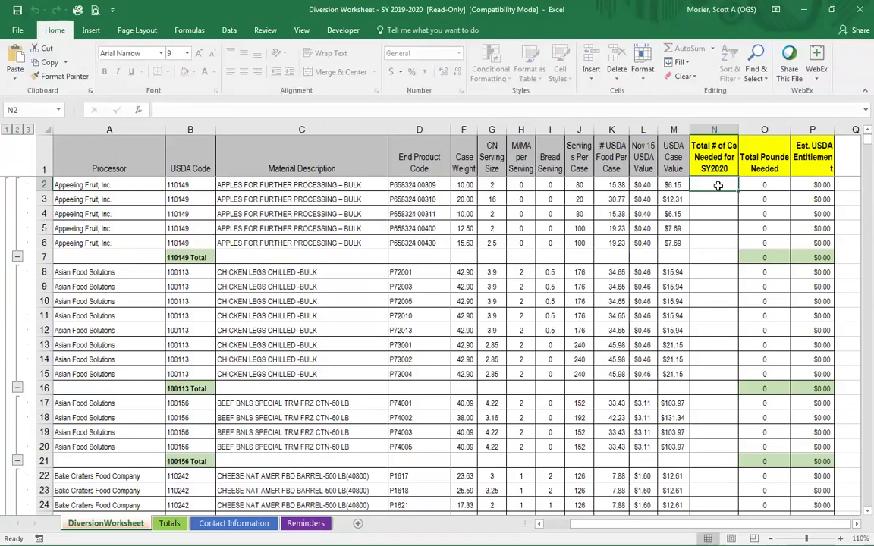
left_click_drag(673, 523, 643, 525)
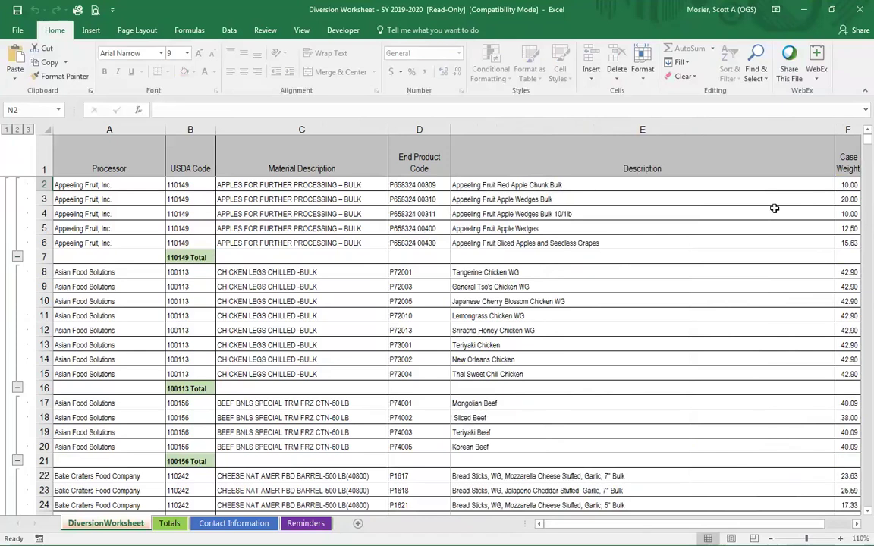
left_click_drag(774, 524, 804, 524)
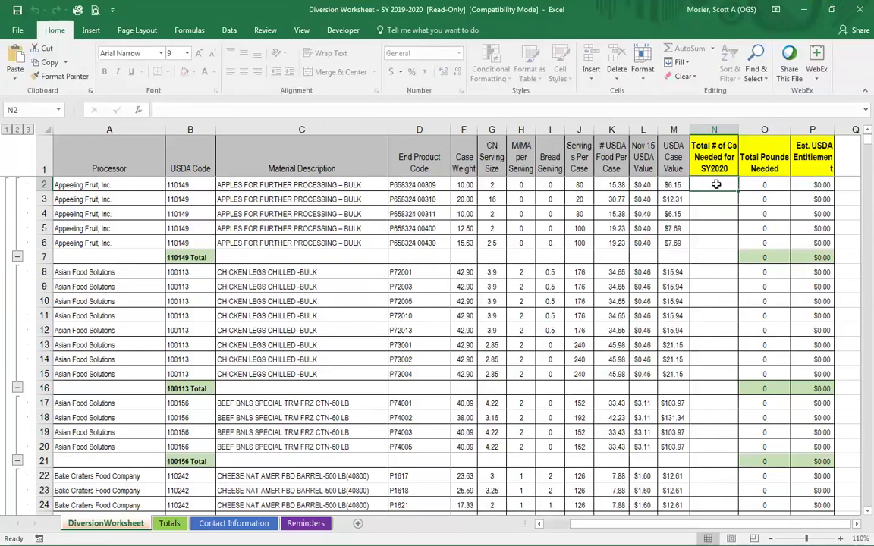
type("100")
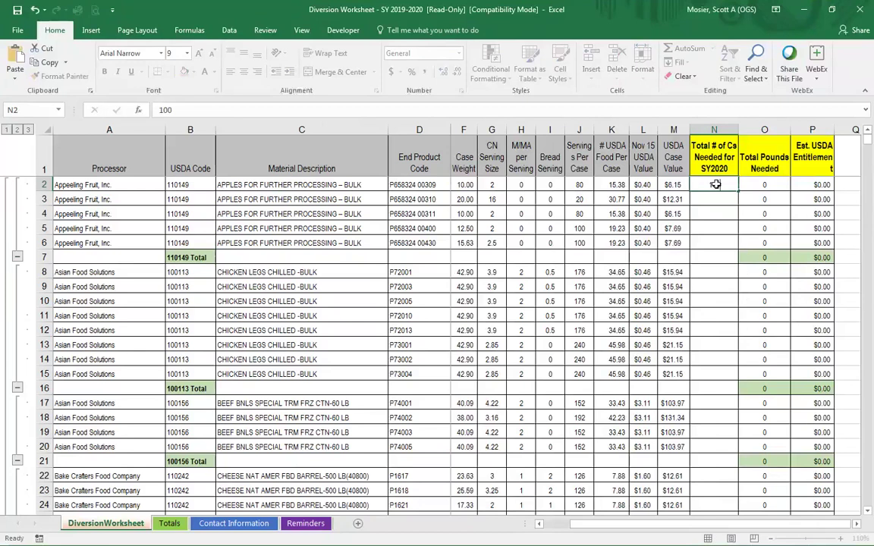
key("Return")
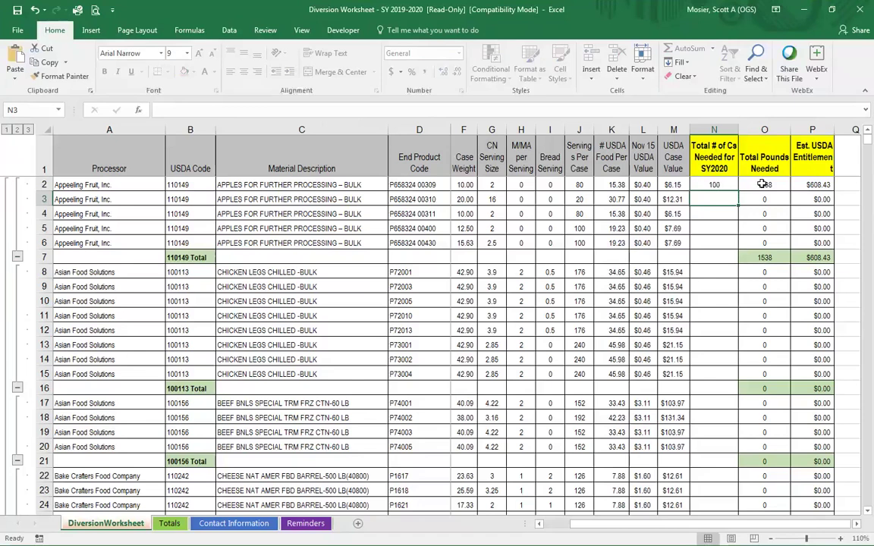
left_click(170, 523)
scroll(188, 466, "up", 10)
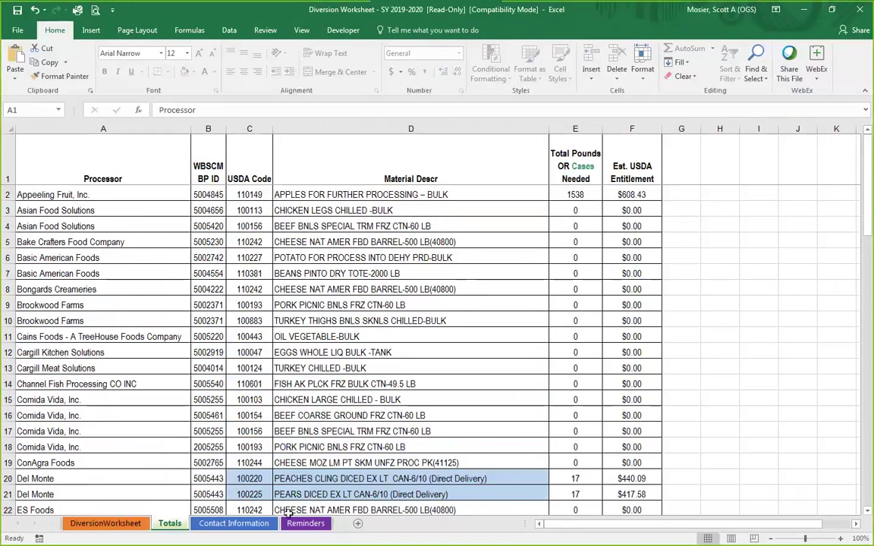
left_click(114, 524)
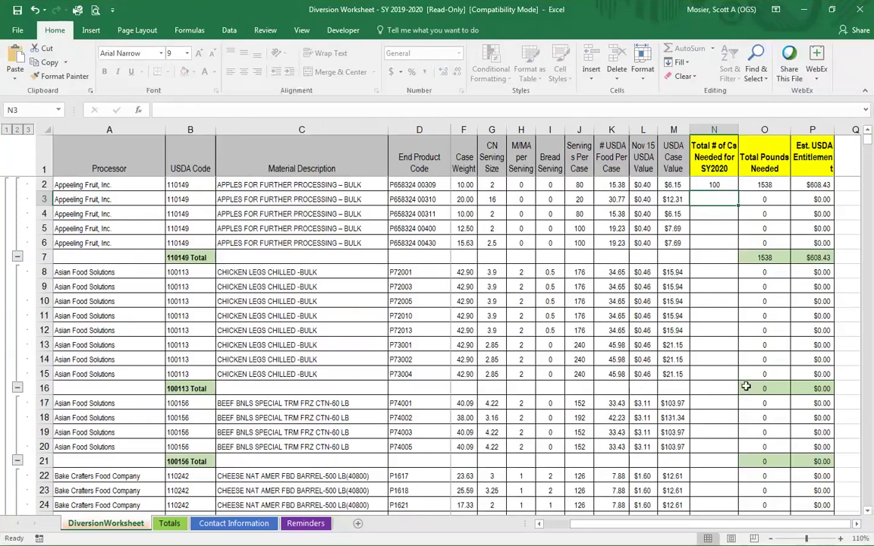
Enter 10 cases each for chicken products P72001, P72003, P72005 and P72010.
scroll(743, 387, "down", 1)
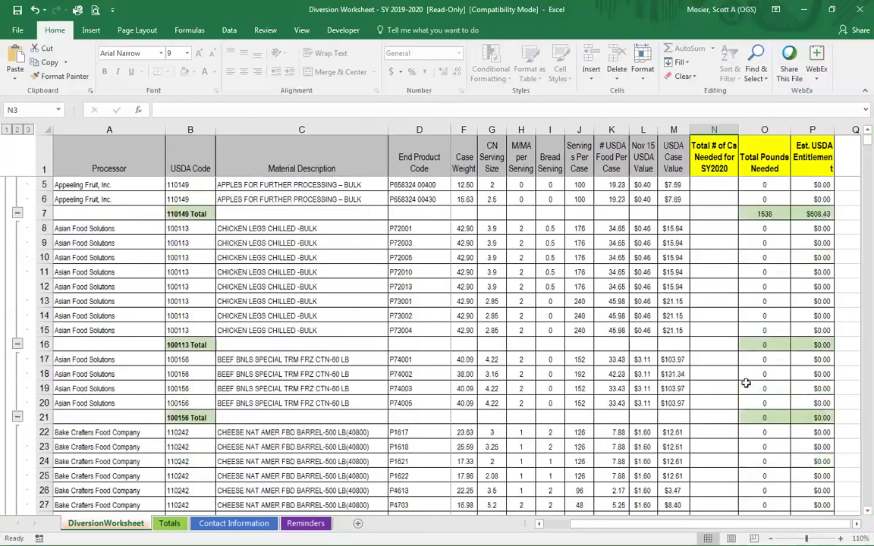
left_click(716, 231)
type("10")
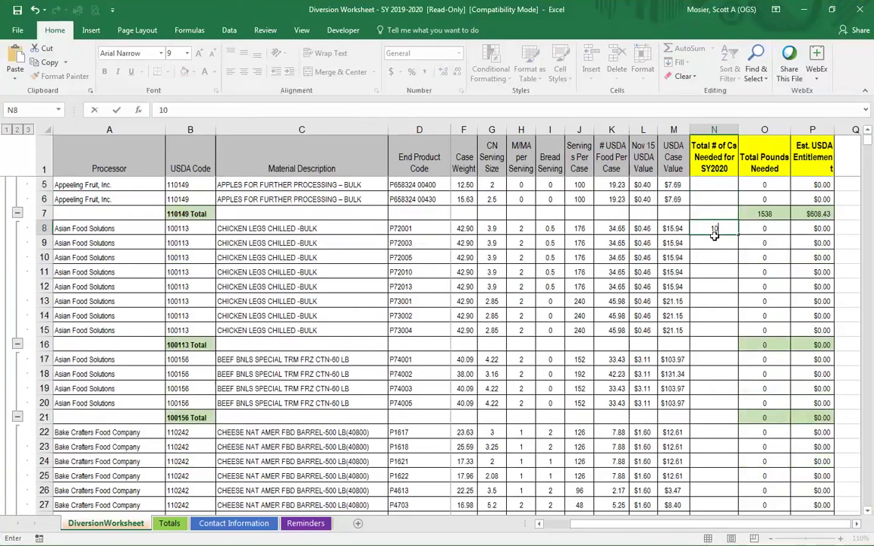
key("Return")
type("10")
key("Return")
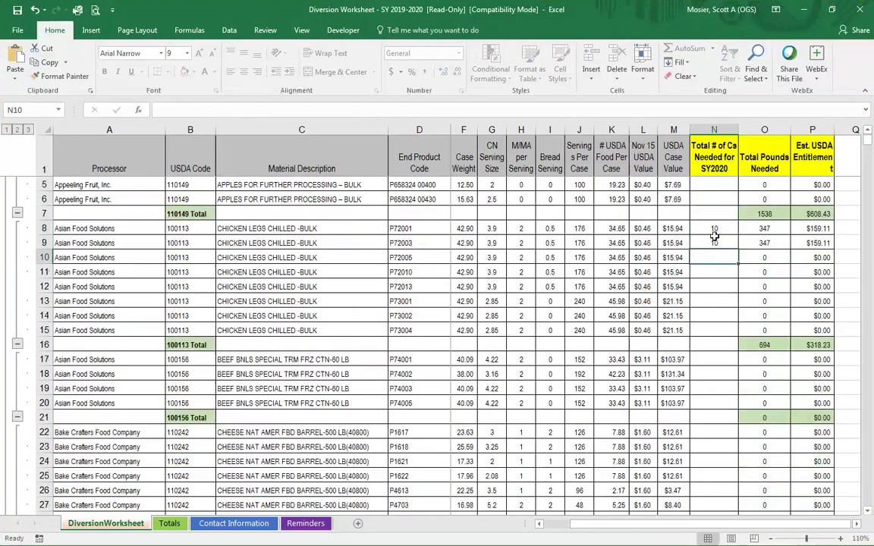
type("10")
key("Return")
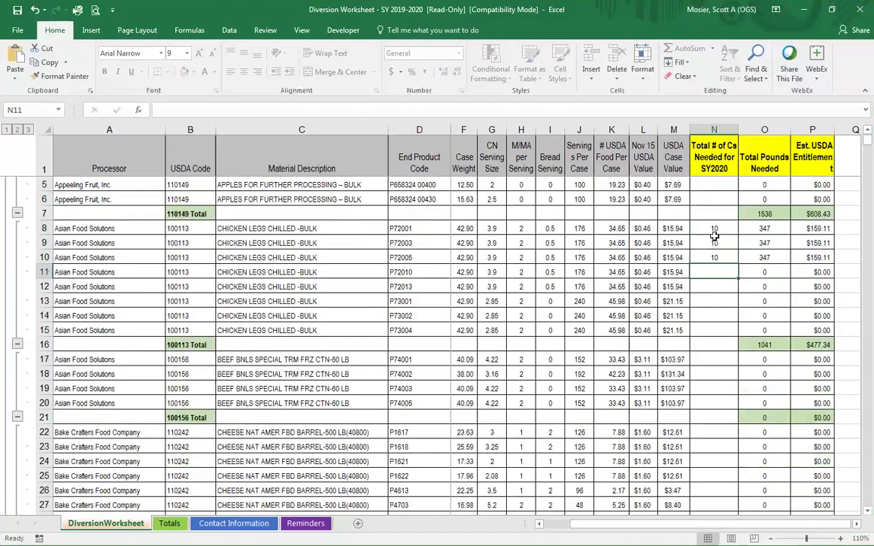
type("10")
key("Return")
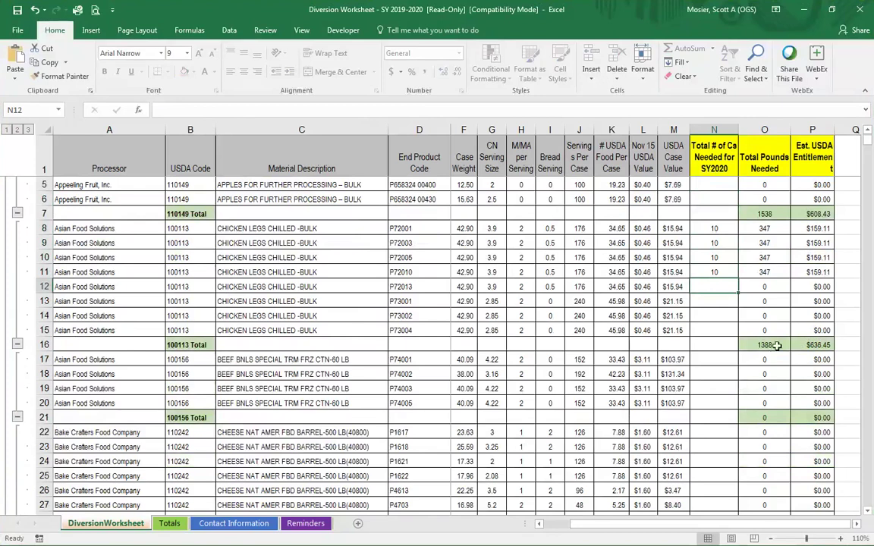
Check the Totals sheet, then clear the 10-case entry in N8 on DiversionWorksheet.
left_click(170, 524)
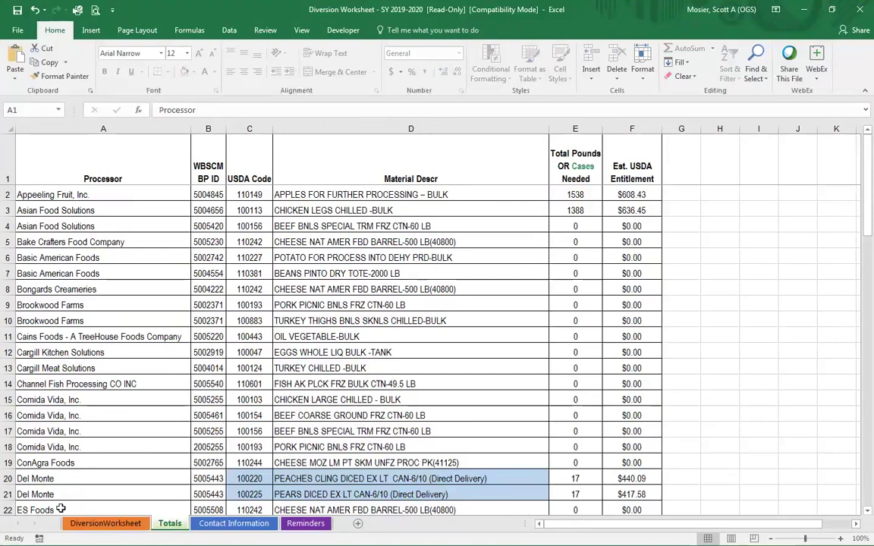
left_click(106, 524)
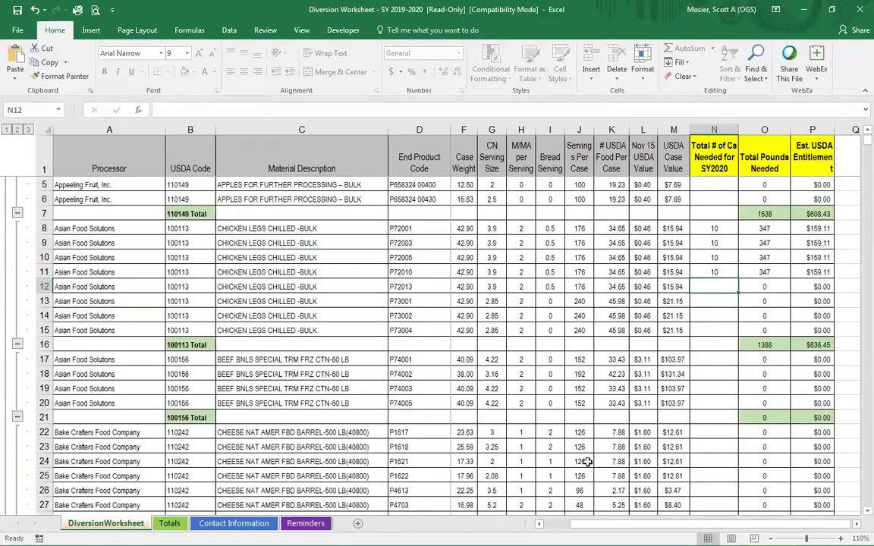
left_click(723, 227)
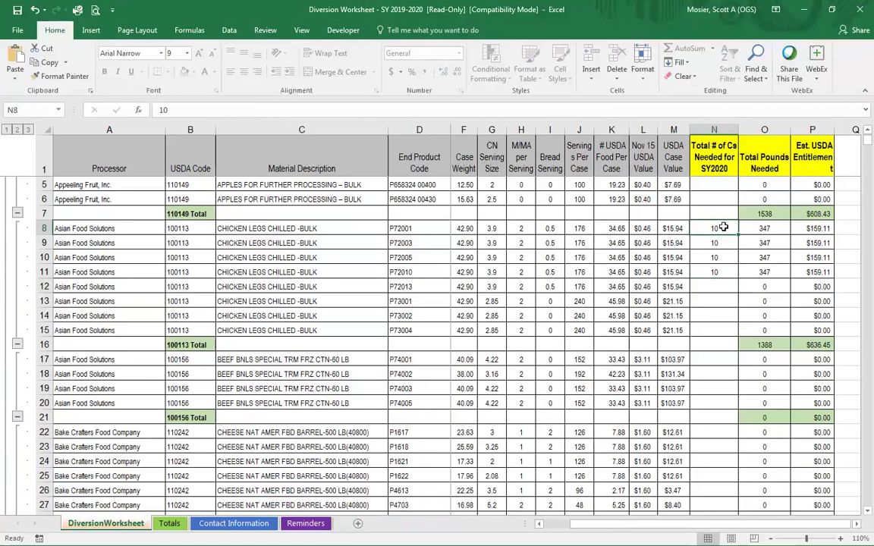
key("Delete")
Clear the case counts in N9, N10 and N11, then scroll down toward the Del Monte rows.
key("Down")
key("Delete")
key("Down")
key("Delete")
key("Down")
key("Delete")
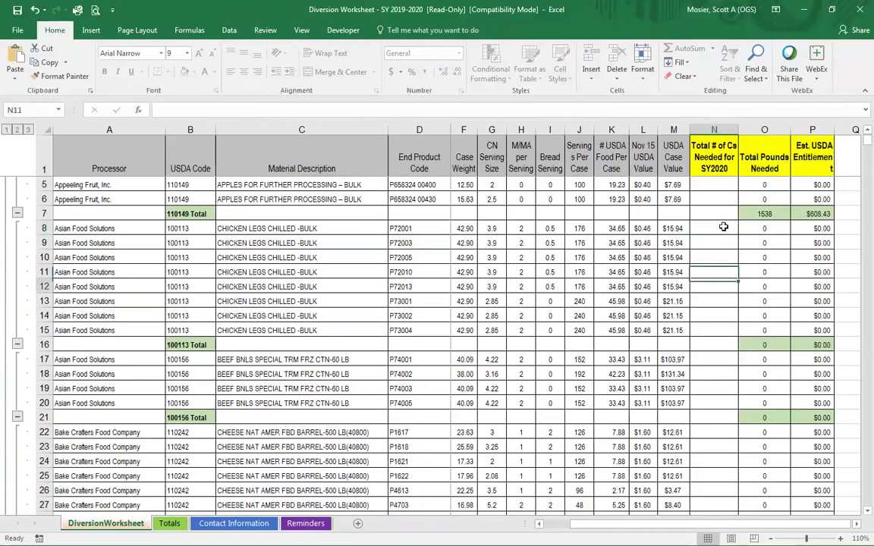
key("Down")
scroll(752, 301, "down", 5)
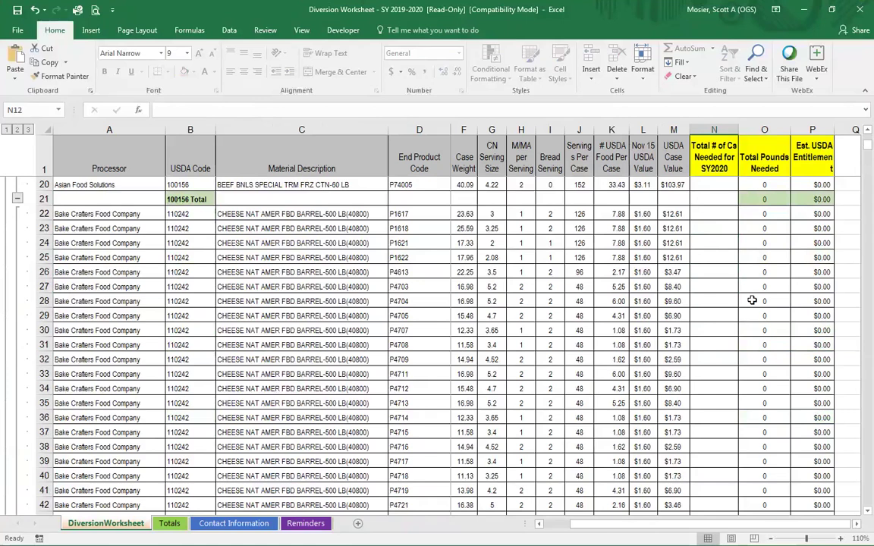
scroll(751, 301, "down", 20)
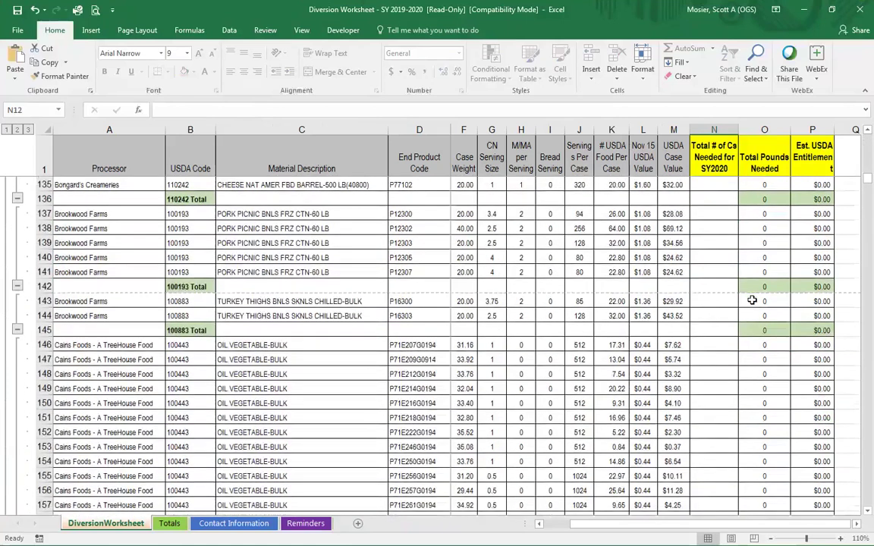
scroll(751, 301, "down", 20)
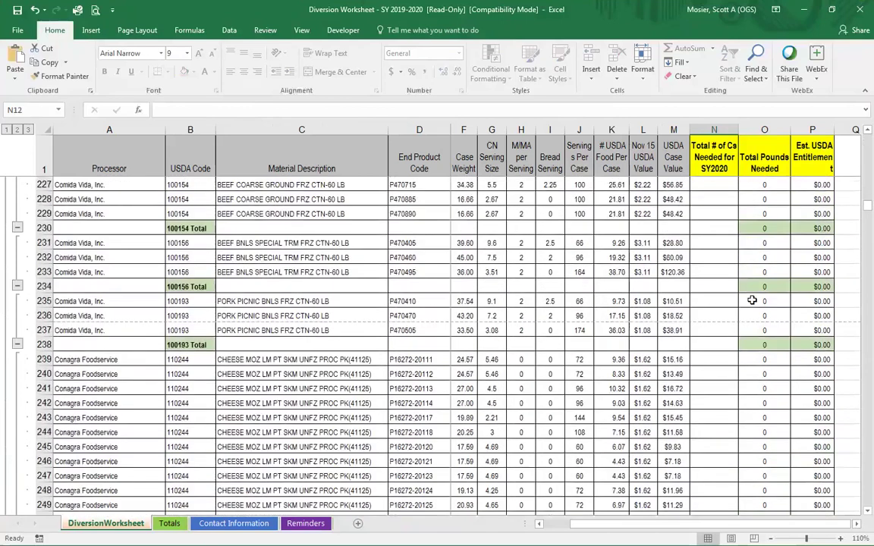
scroll(751, 301, "down", 15)
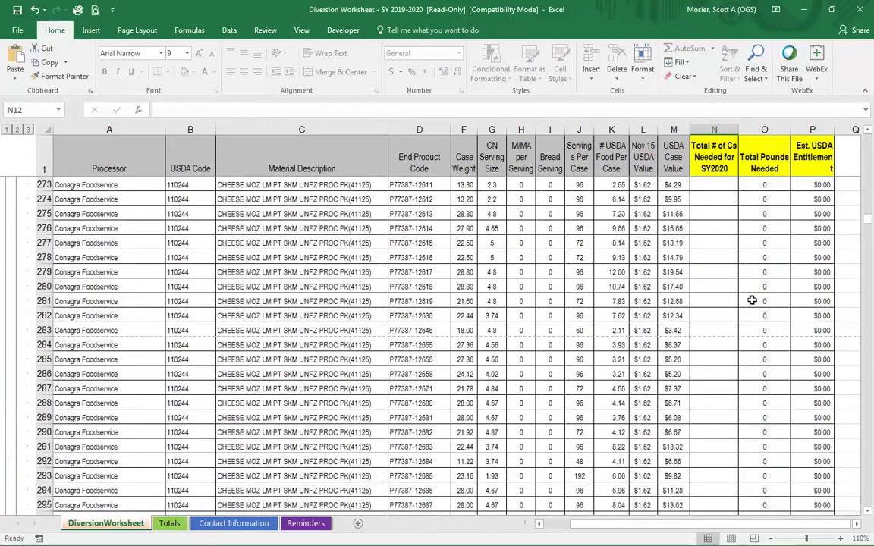
scroll(751, 301, "down", 8)
scroll(751, 301, "down", 8)
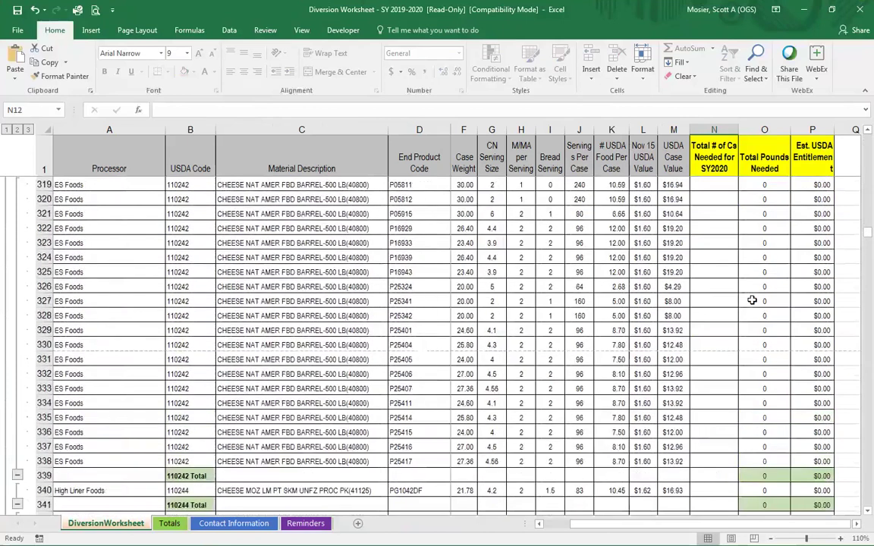
scroll(751, 301, "up", 8)
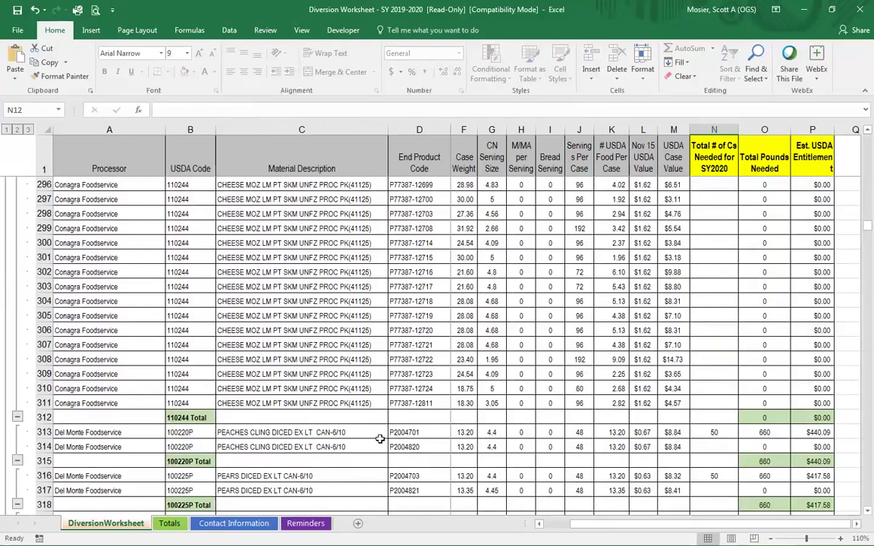
Scroll the Totals sheet's processor list, noting 17 needed each for Del Monte peaches and pears.
left_click(171, 523)
scroll(474, 389, "down", 1)
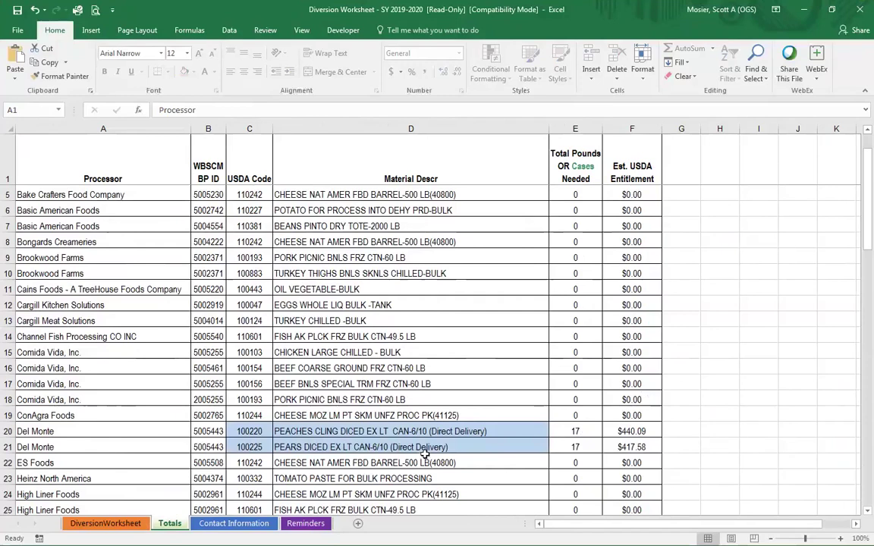
scroll(422, 458, "down", 2)
scroll(374, 414, "down", 2)
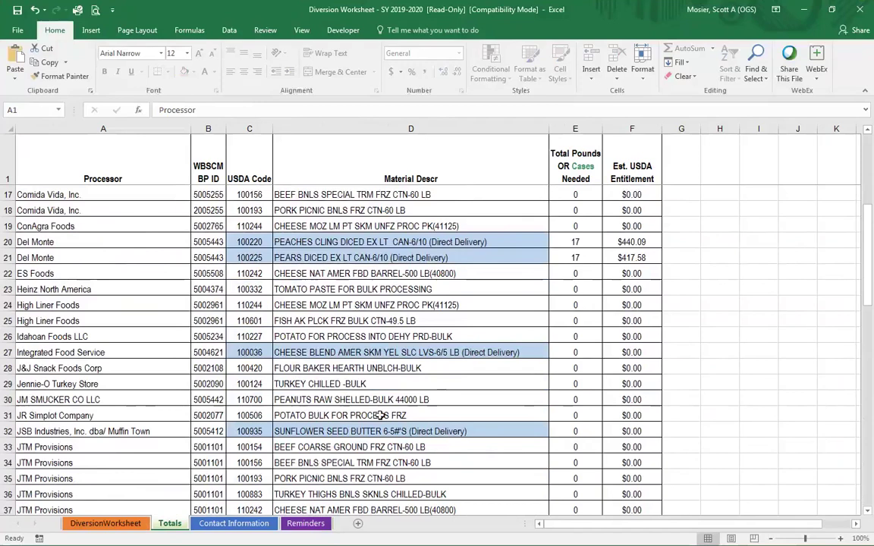
scroll(386, 370, "down", 4)
scroll(388, 379, "down", 1)
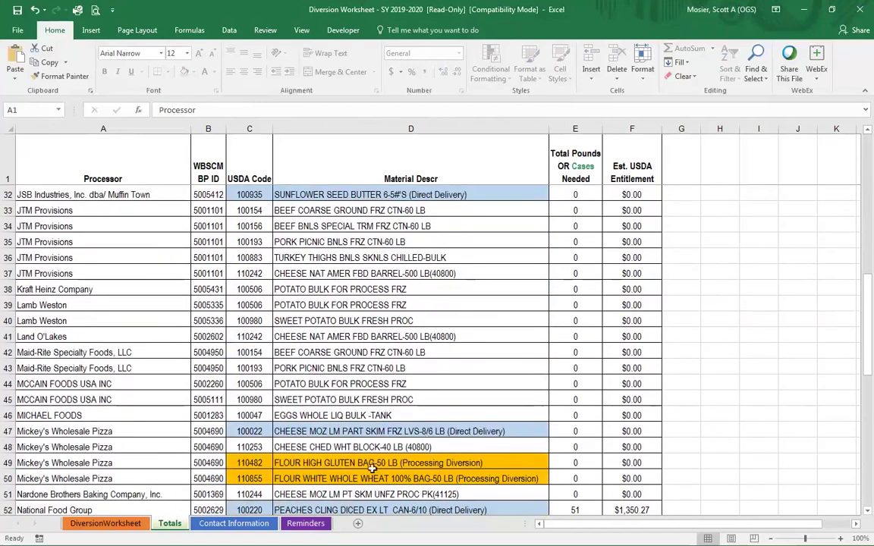
On DiversionWorksheet, scroll down to National Food Group rows 723–736 with 100 cases of peaches P1740.
left_click(131, 528)
scroll(675, 348, "down", 2)
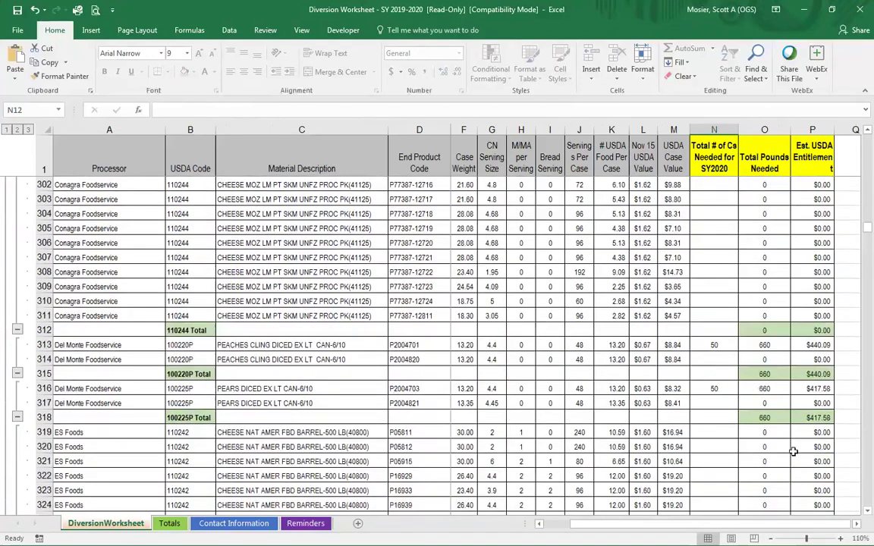
scroll(793, 451, "down", 3)
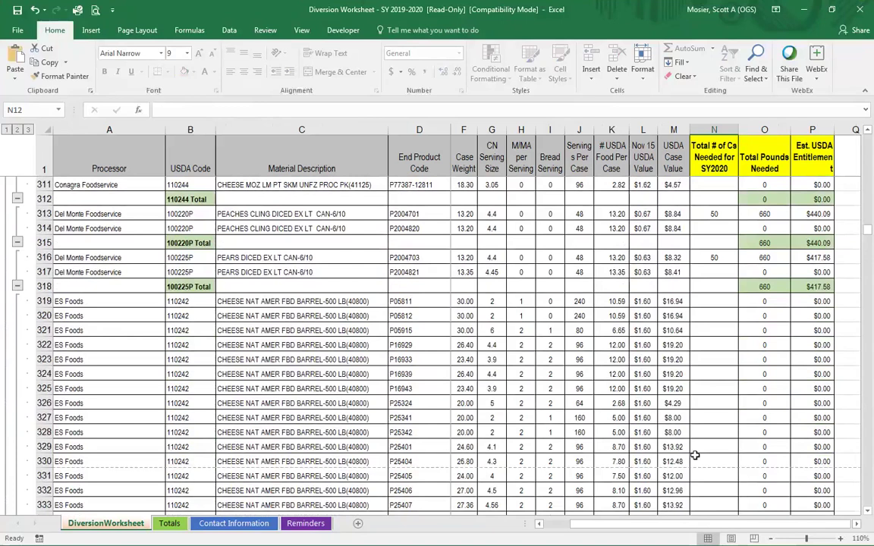
scroll(694, 455, "down", 20)
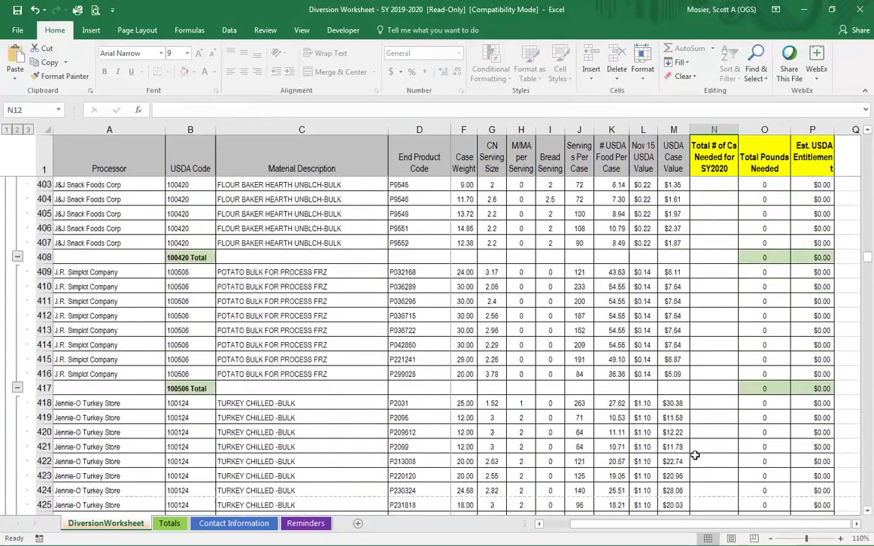
scroll(694, 455, "down", 20)
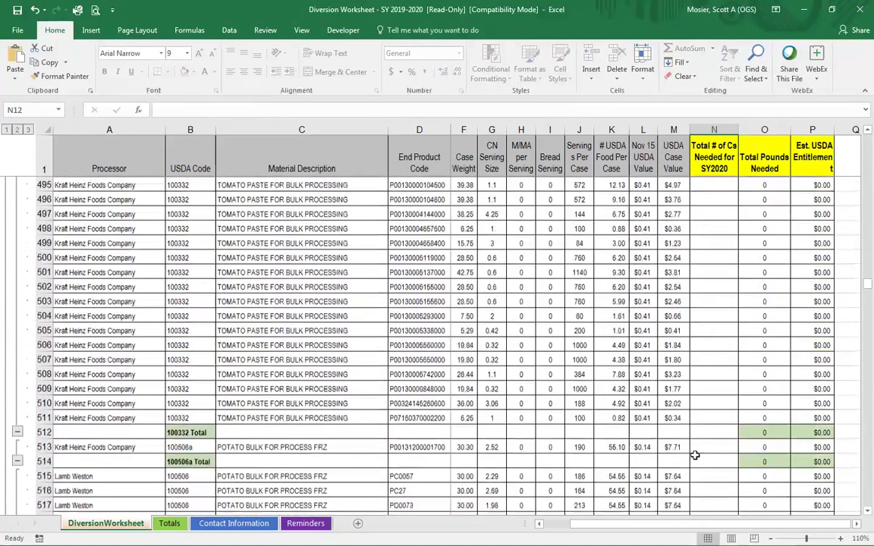
scroll(695, 454, "down", 20)
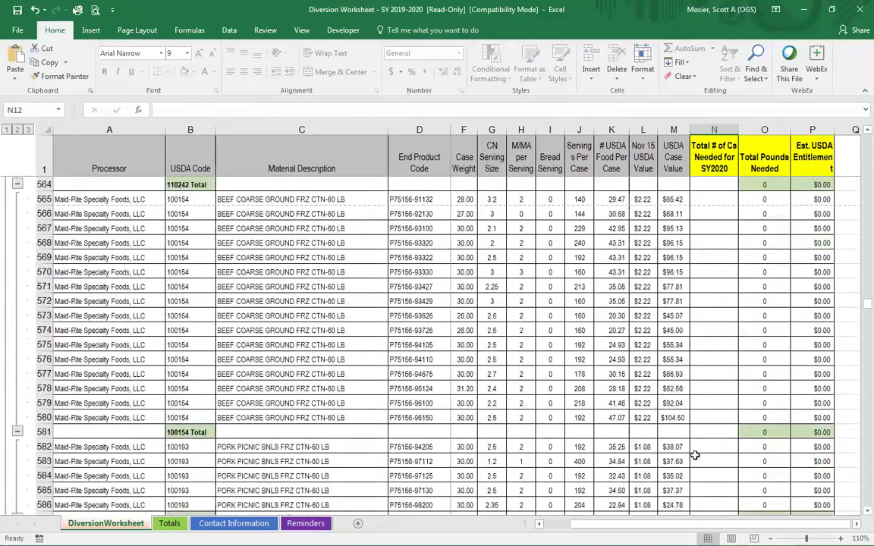
scroll(694, 455, "down", 20)
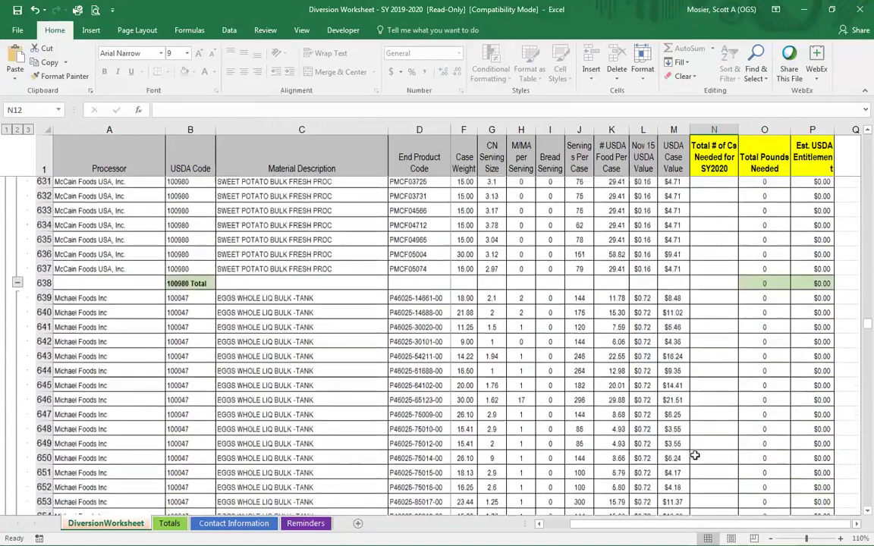
scroll(694, 454, "down", 16)
scroll(695, 454, "down", 8)
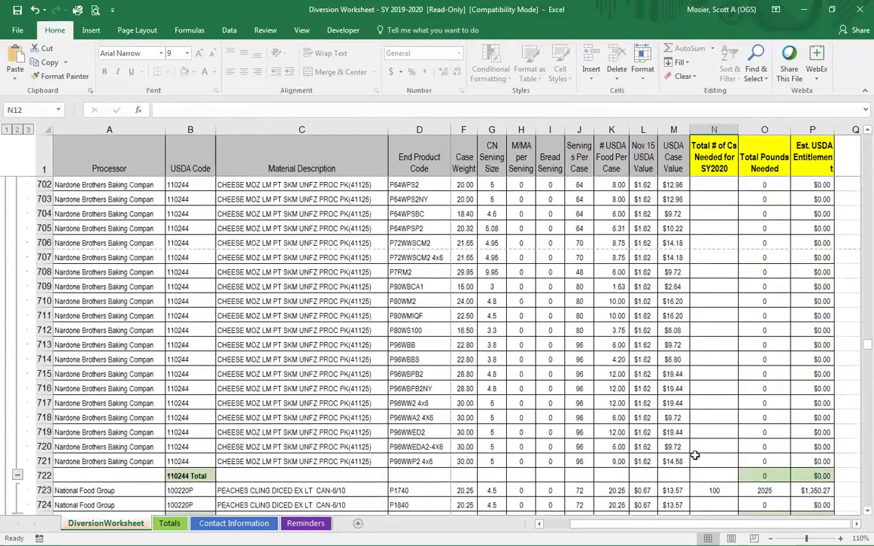
scroll(676, 421, "down", 2)
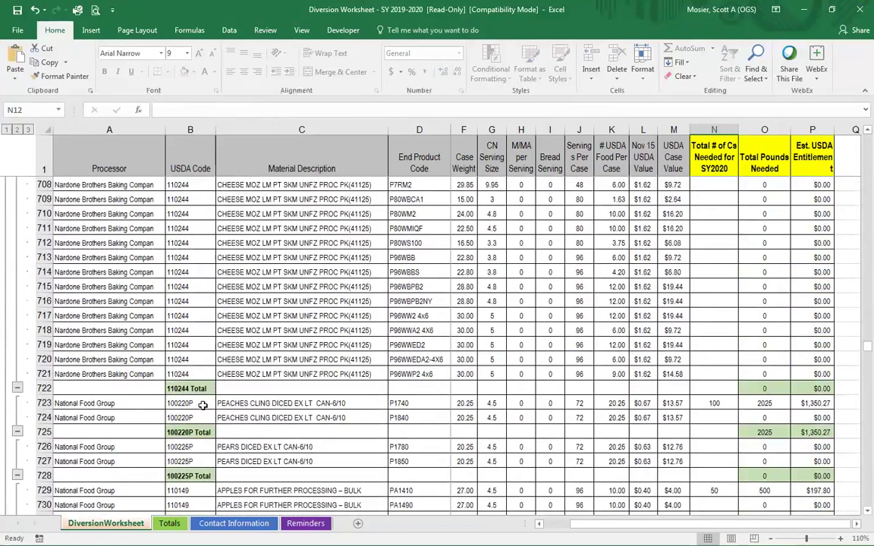
scroll(318, 406, "down", 2)
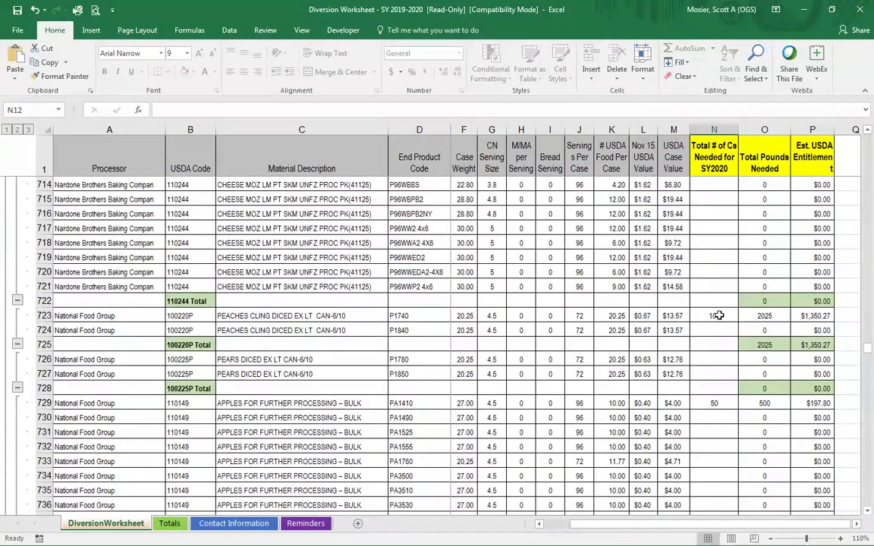
left_click(169, 523)
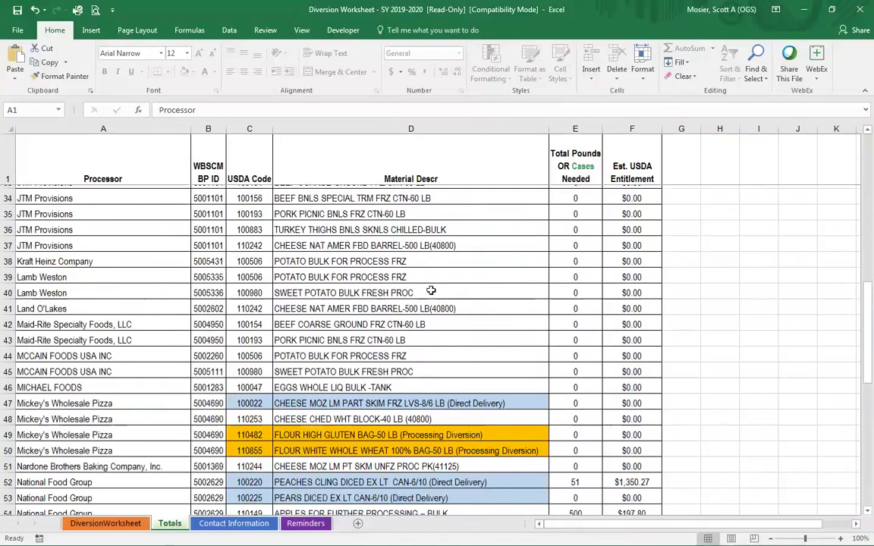
scroll(430, 291, "down", 1)
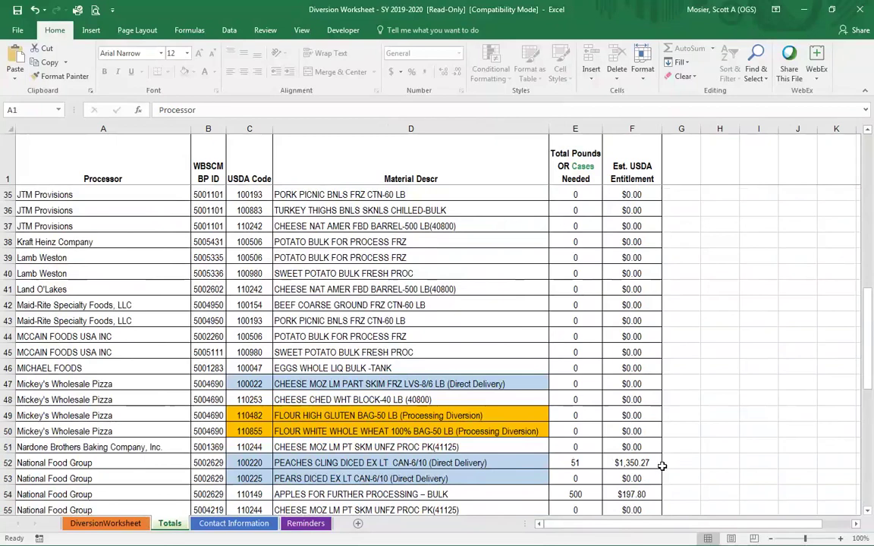
left_click(110, 524)
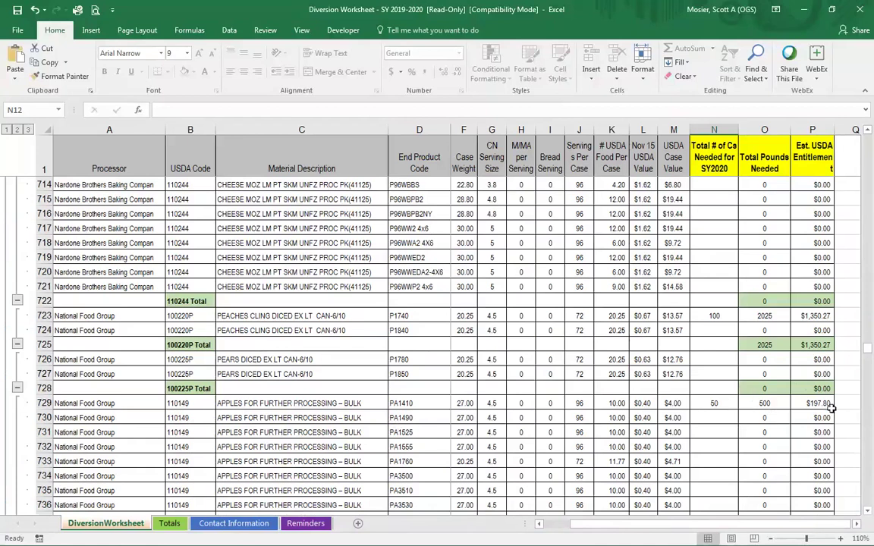
scroll(546, 364, "down", 2)
scroll(543, 418, "down", 5)
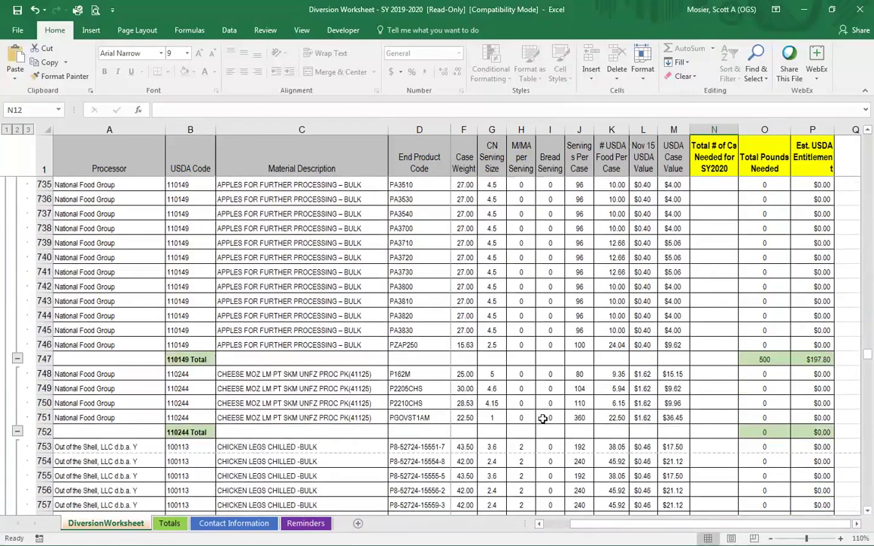
Scroll down to the Schwans Food Service tomato paste P68543 row 965 showing 100 cases, 148 pounds.
scroll(544, 418, "down", 20)
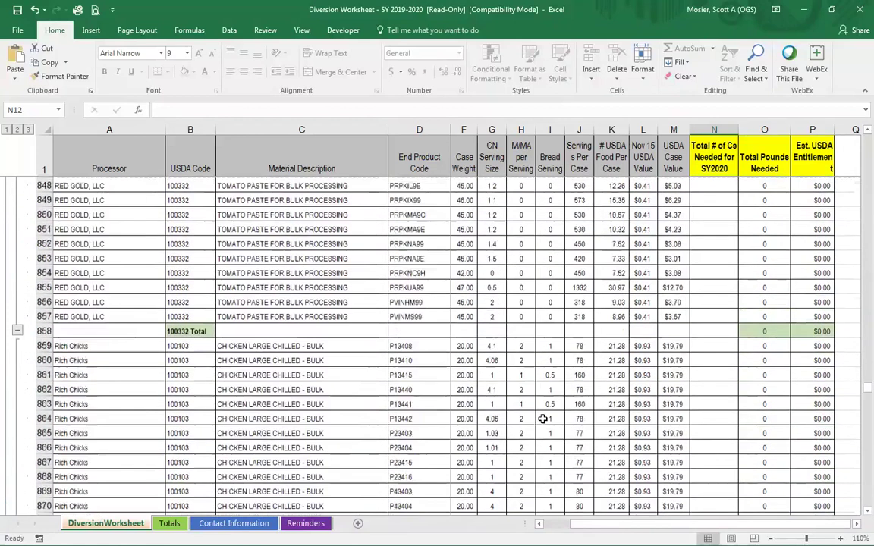
scroll(543, 418, "down", 20)
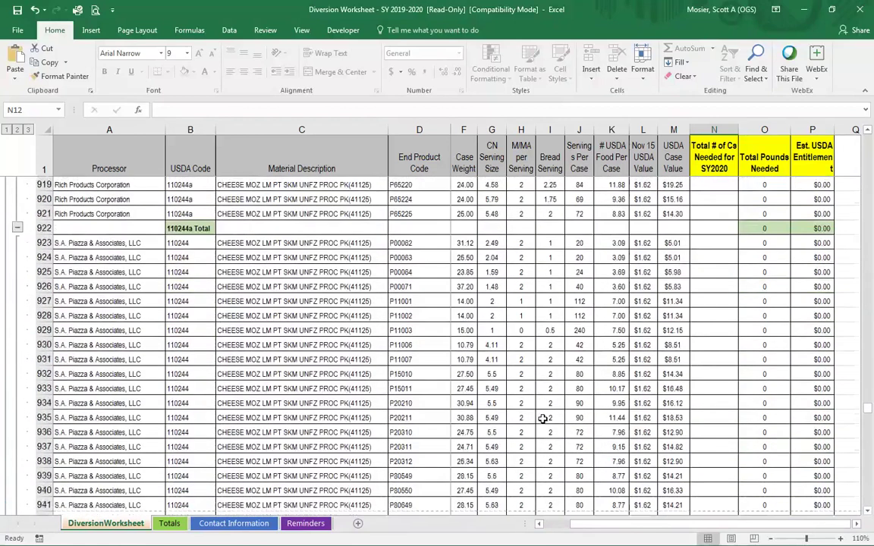
scroll(543, 418, "down", 15)
scroll(543, 418, "up", 8)
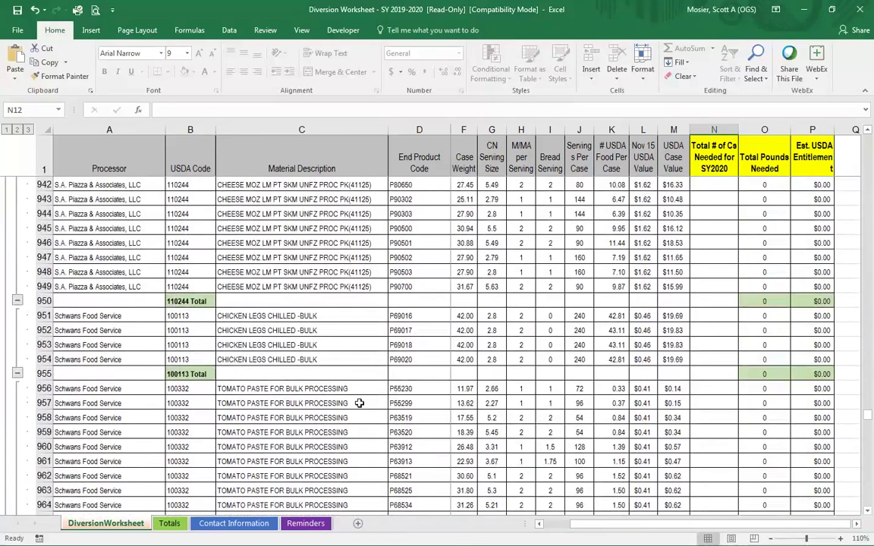
scroll(359, 390, "down", 3)
scroll(358, 390, "down", 2)
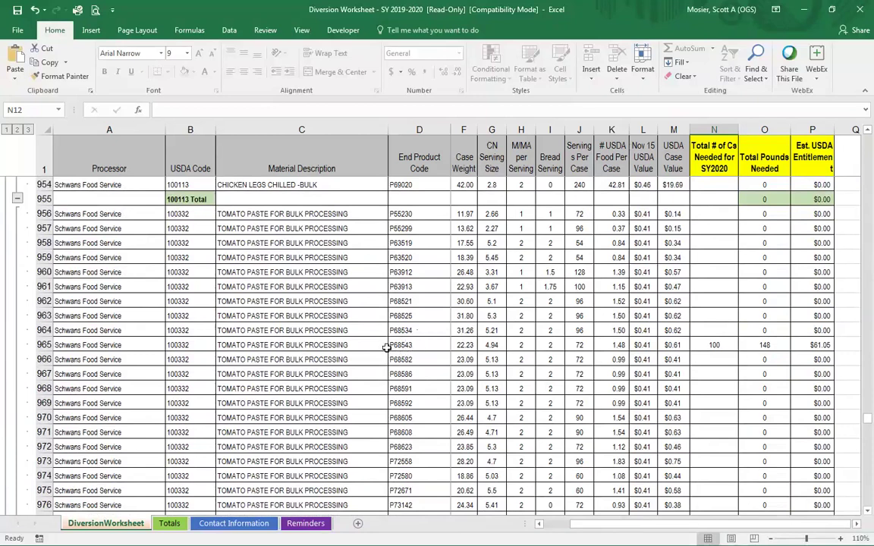
Check the 100-case entry in N965 and scroll through the Schwans flour rows.
left_click(717, 345)
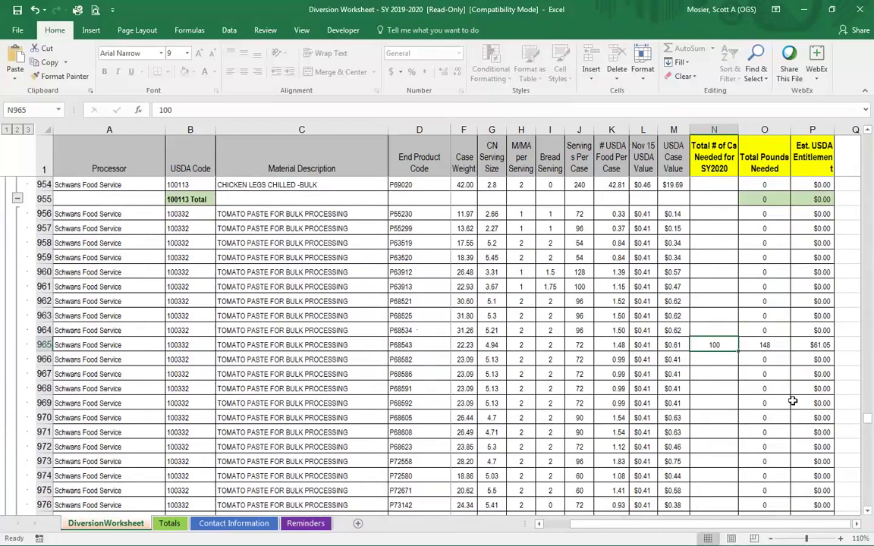
scroll(792, 401, "down", 8)
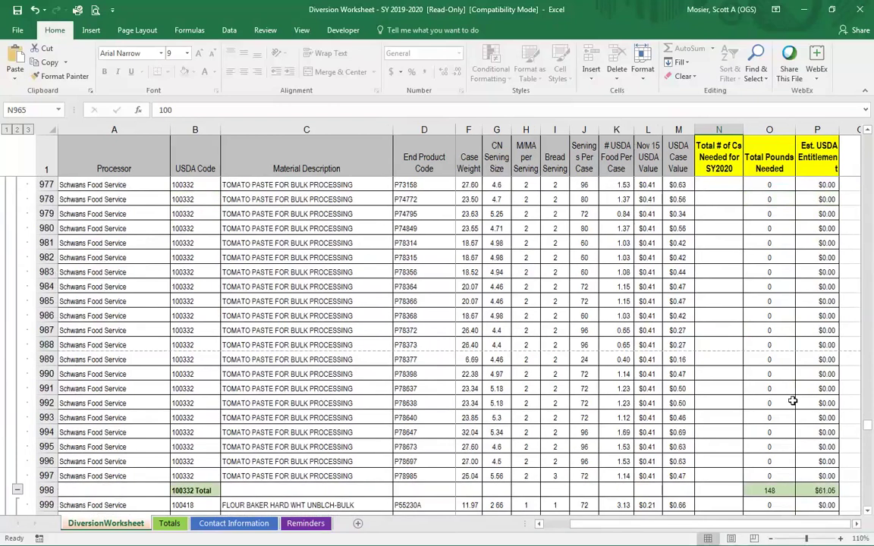
scroll(792, 400, "down", 2)
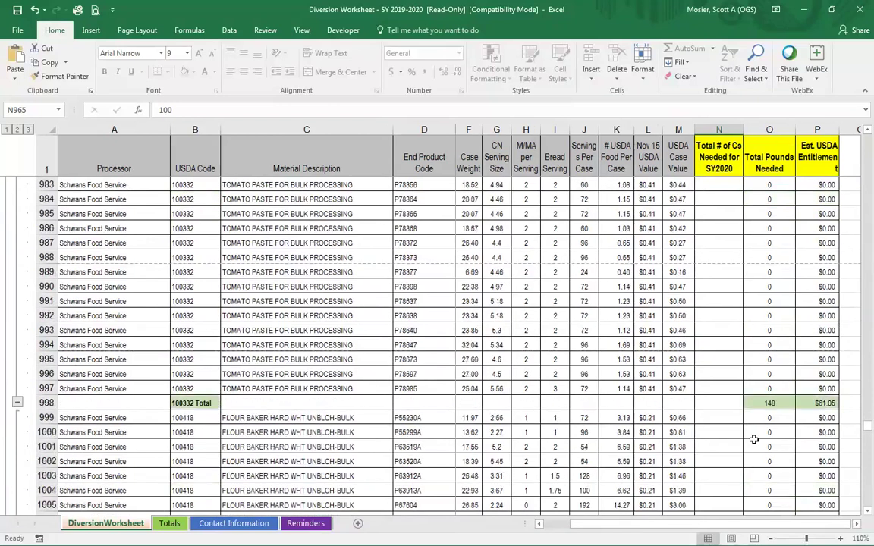
scroll(754, 439, "down", 5)
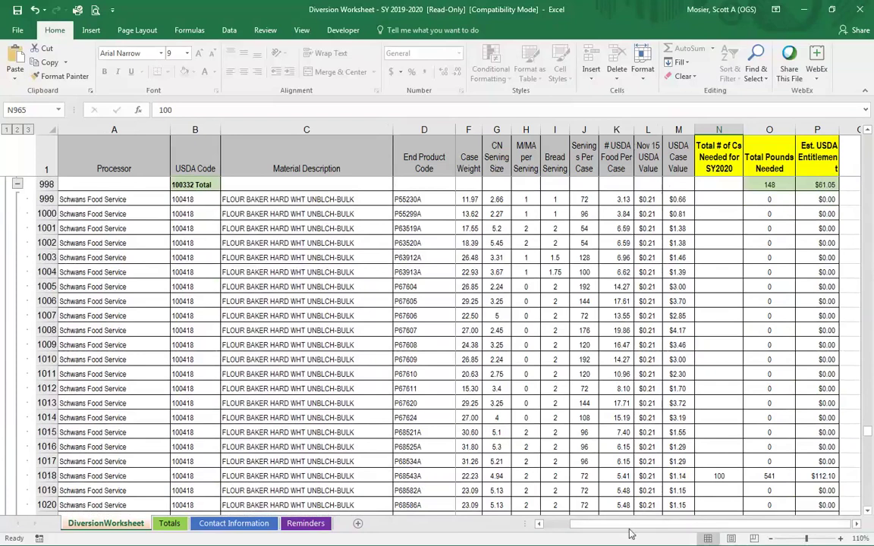
left_click_drag(629, 523, 615, 529)
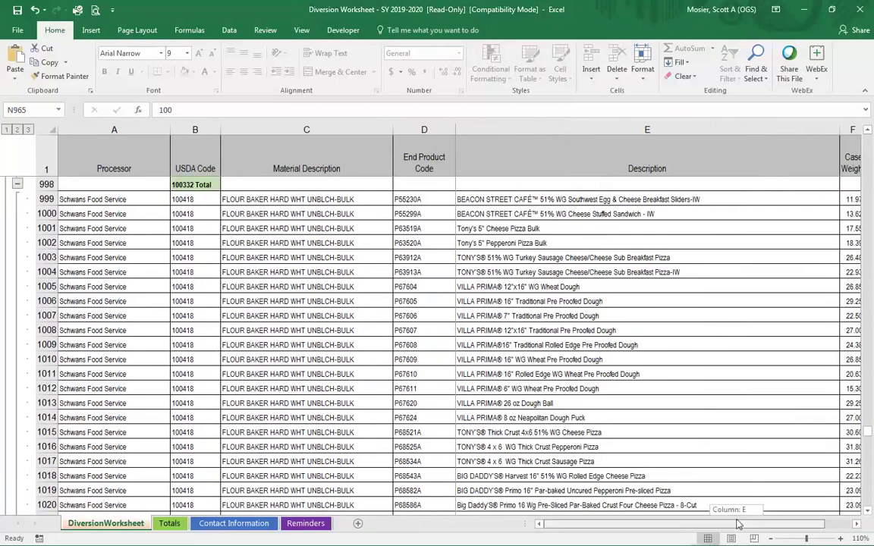
Confirm 100 cases for mozzarella P68543AB in N1068, giving 686 pounds and $1,111.87 entitlement.
scroll(706, 485, "right", 1)
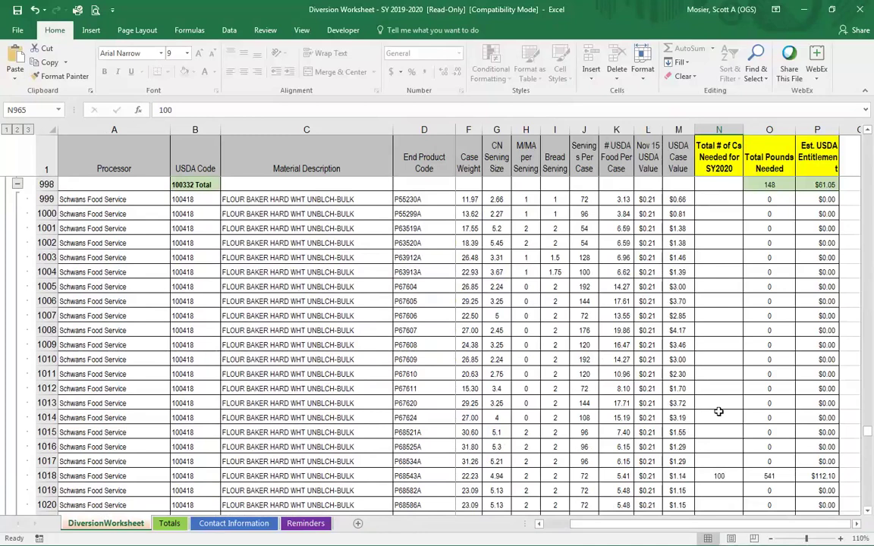
scroll(718, 411, "down", 8)
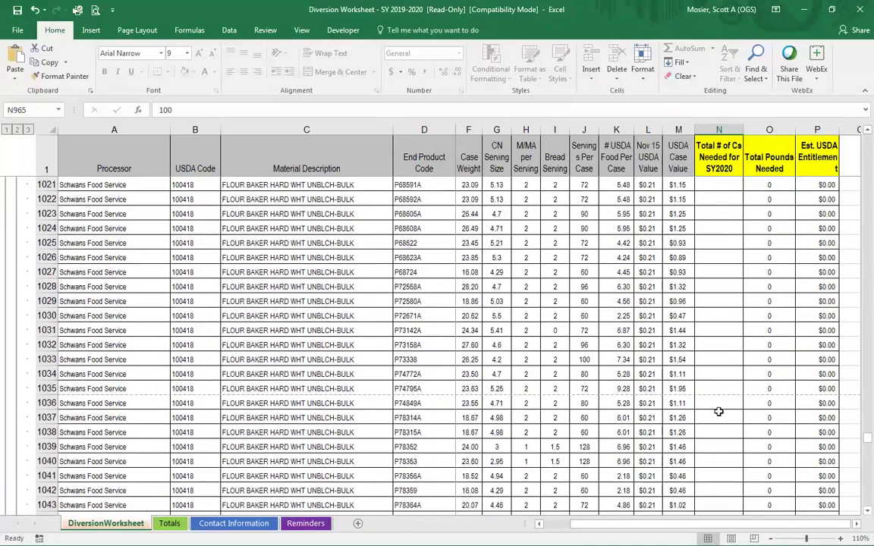
scroll(718, 411, "down", 15)
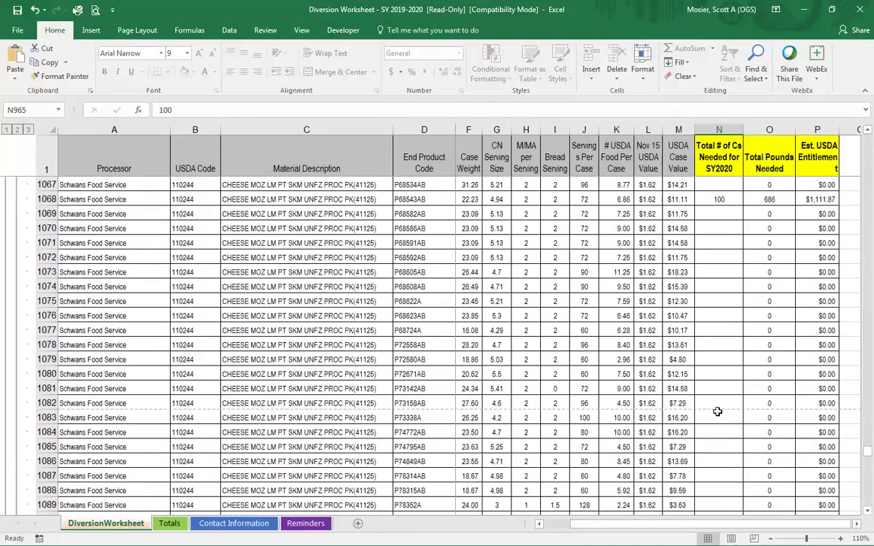
scroll(717, 411, "down", 9)
scroll(714, 409, "up", 4)
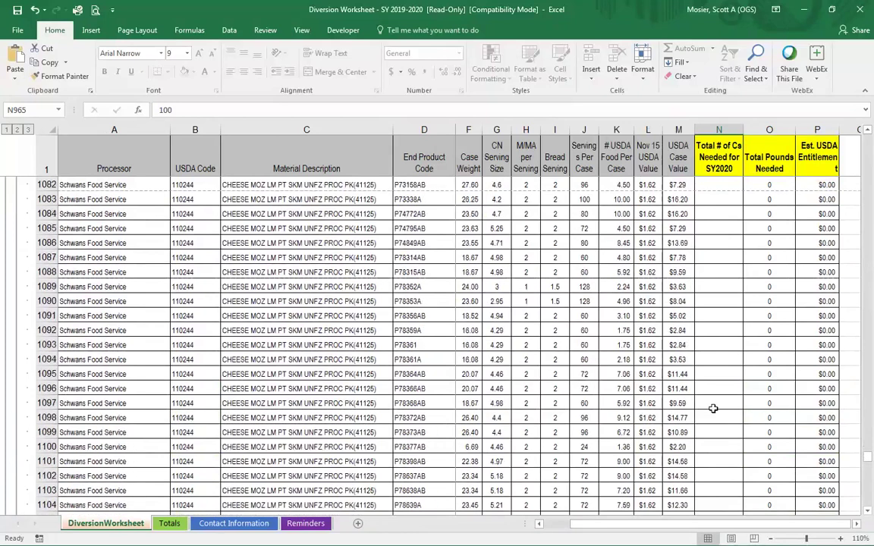
scroll(713, 409, "up", 8)
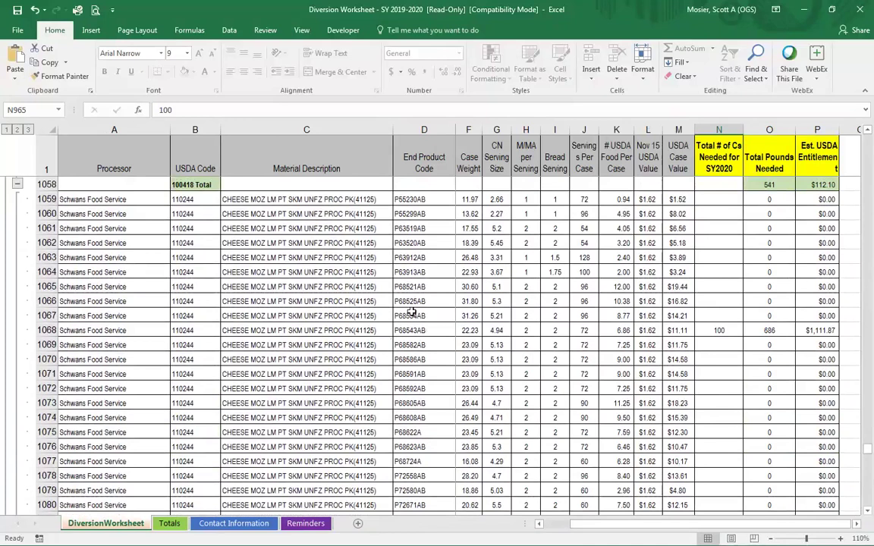
left_click(736, 334)
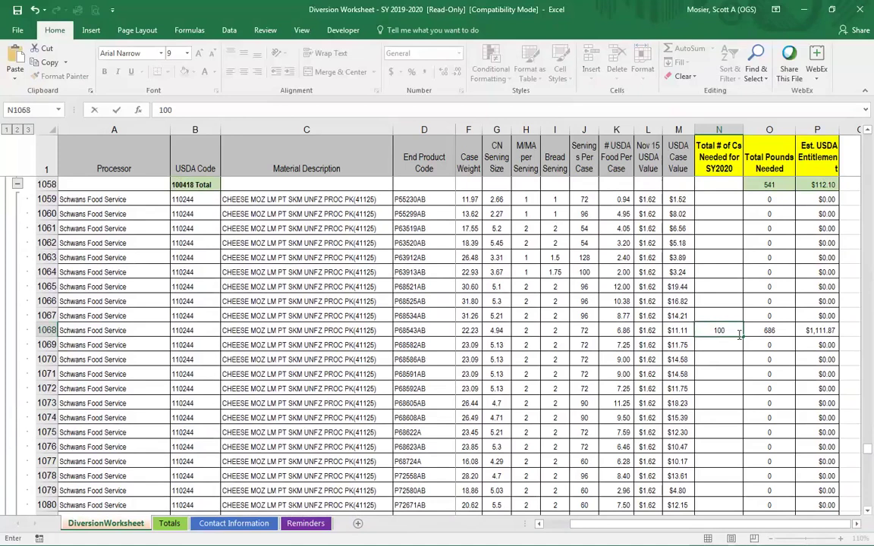
key("Return")
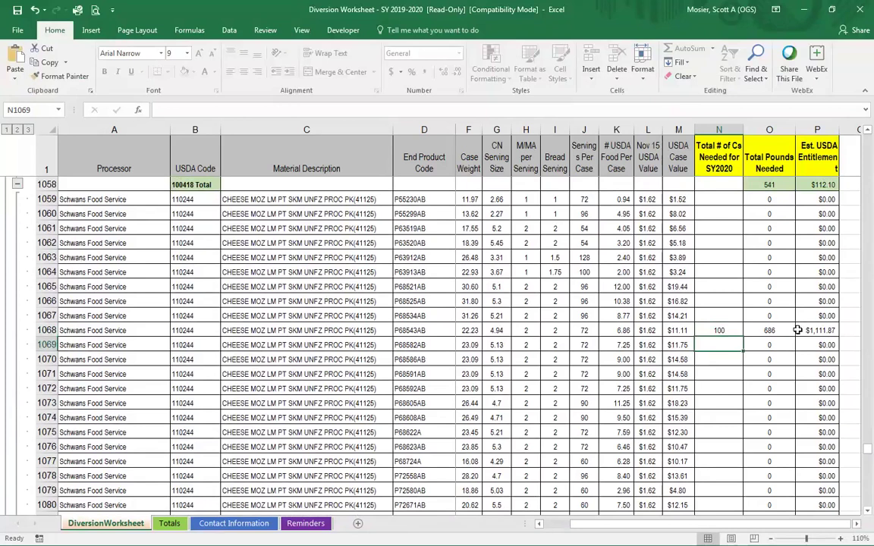
On the Totals sheet, check the Schwan Food Service rows at 148, 541 and 686 pounds.
left_click(170, 525)
scroll(471, 341, "down", 1)
scroll(471, 340, "down", 8)
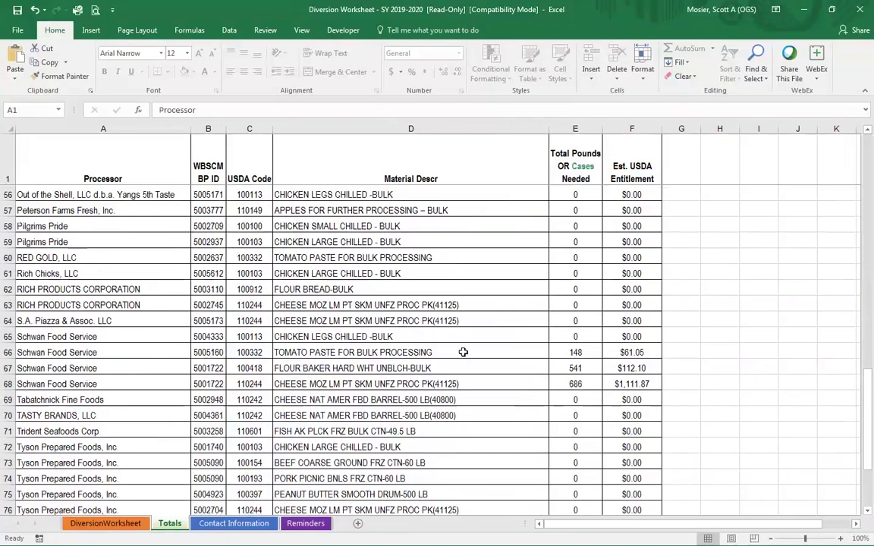
scroll(463, 352, "up", 1)
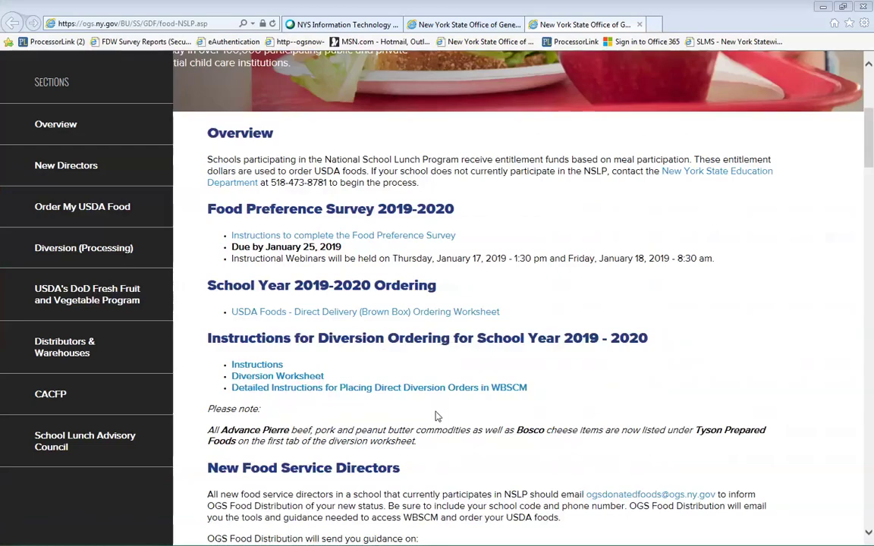
Go from the bottom of the NSLP page to the Food Distribution Home page.
scroll(436, 416, "down", 8)
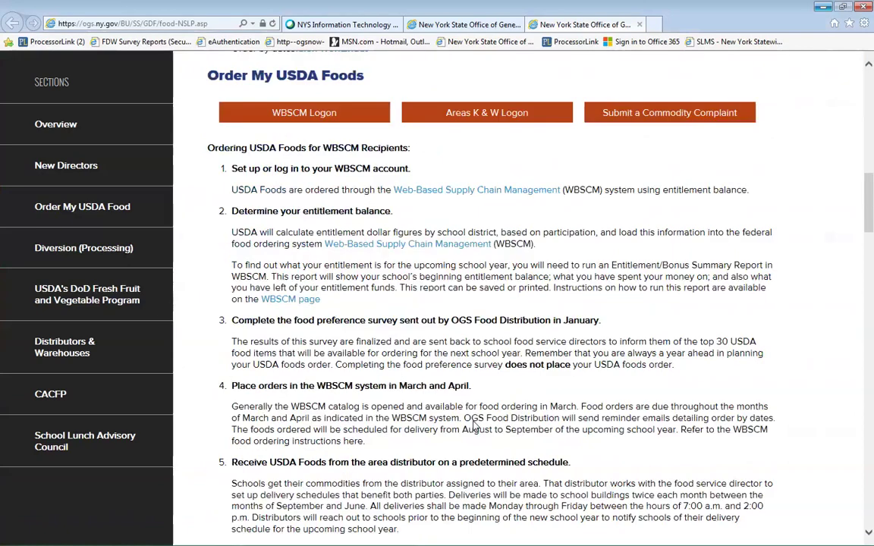
scroll(473, 427, "down", 10)
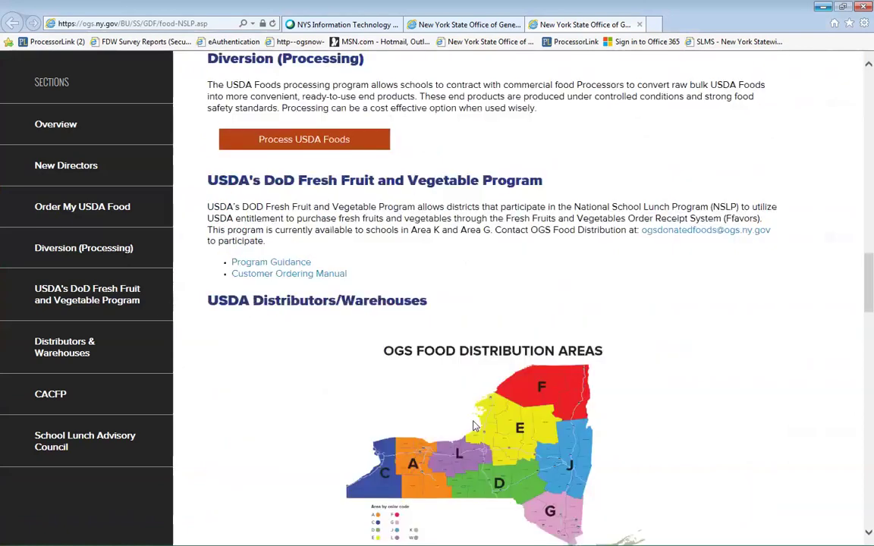
scroll(473, 426, "down", 20)
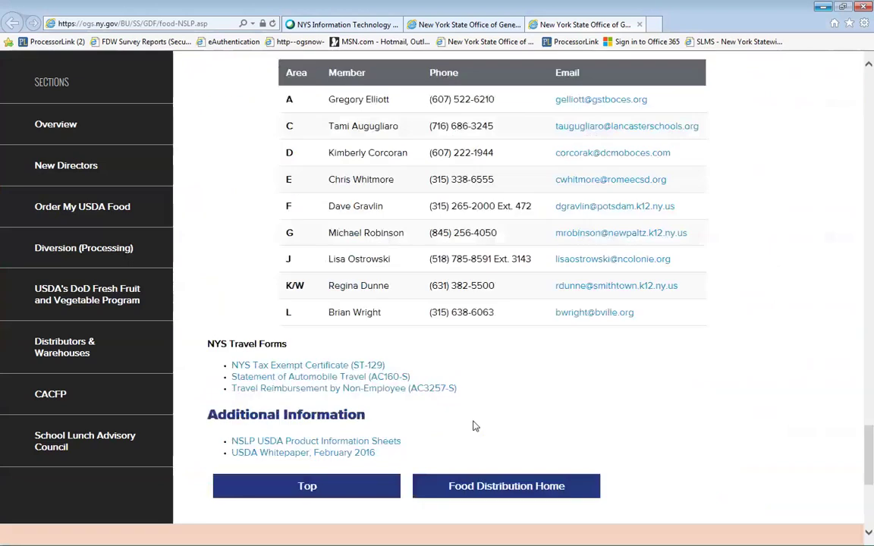
scroll(473, 427, "down", 3)
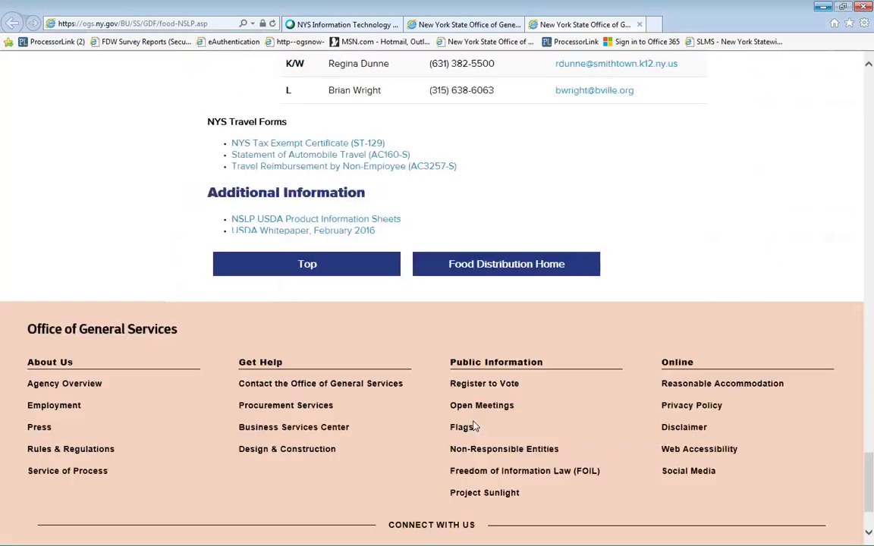
left_click(542, 265)
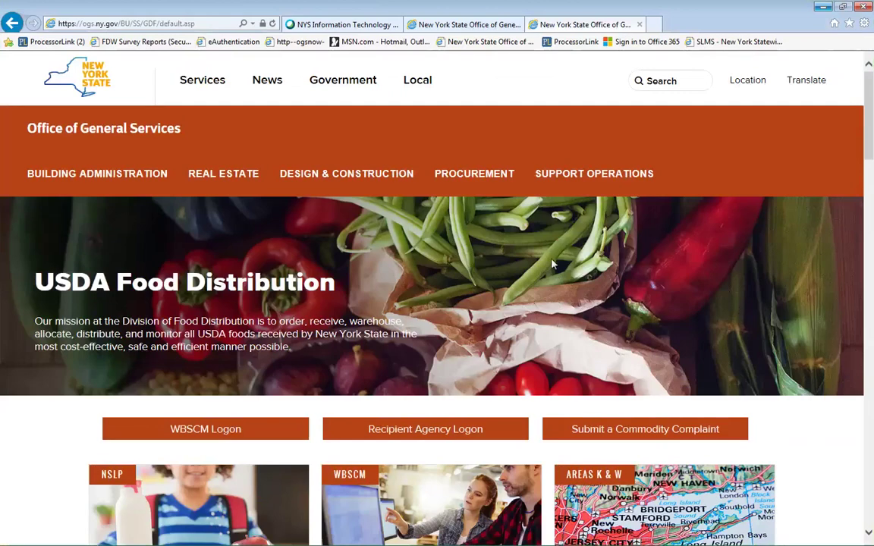
Log in to WBSCM through USDA eAuthentication with the account user ID and password.
left_click(205, 429)
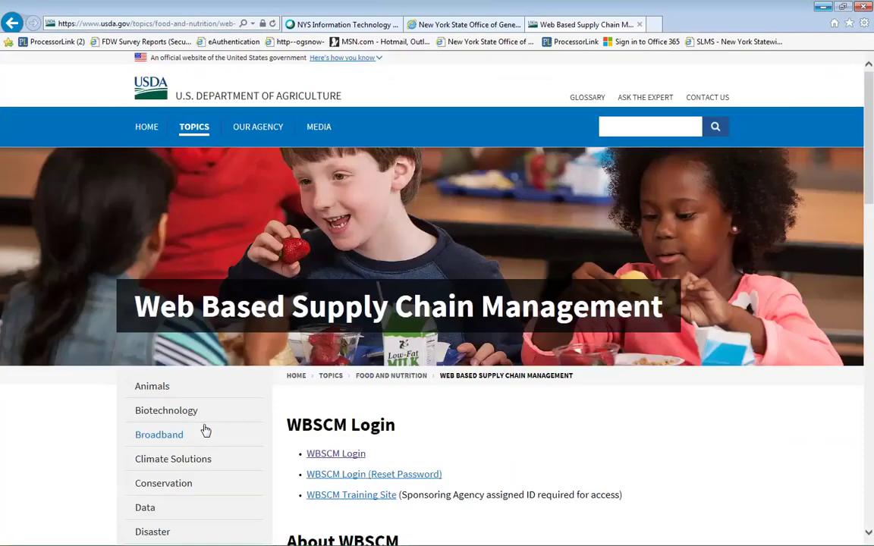
left_click(319, 454)
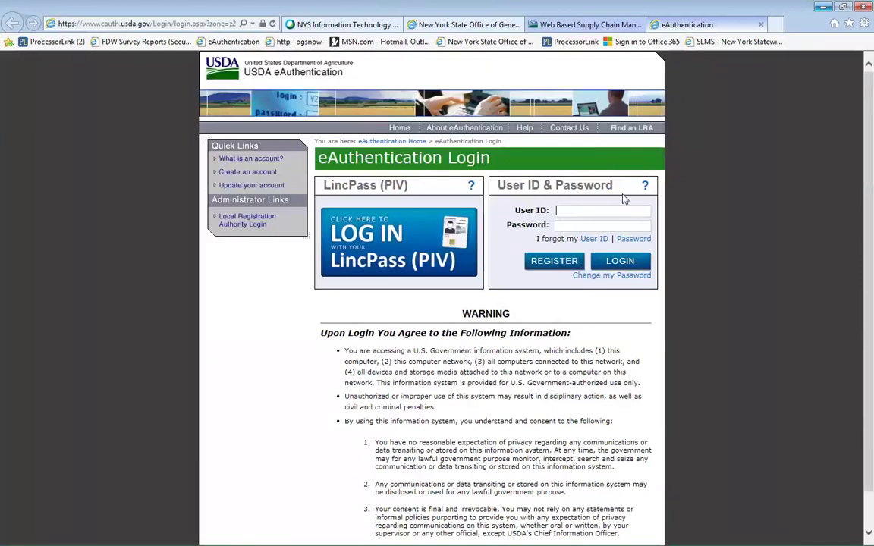
type("RAJ100A")
key("Tab")
type("••••••")
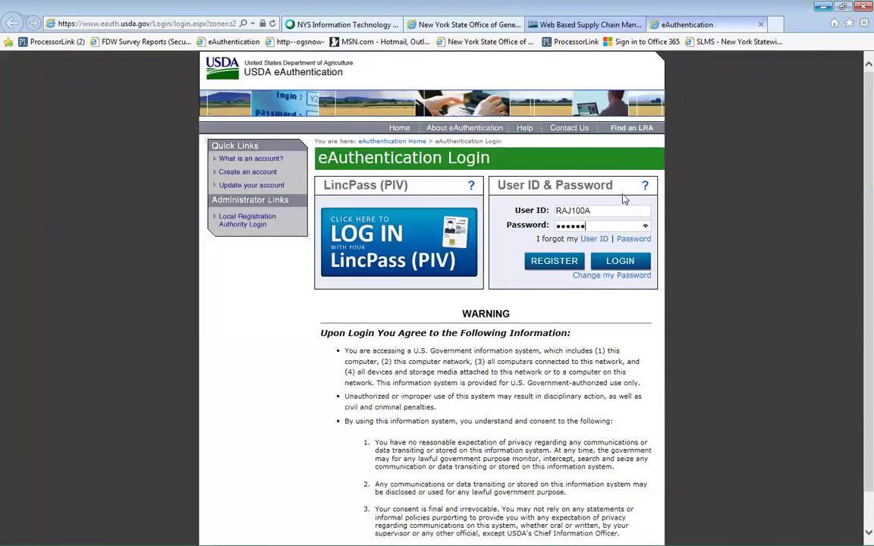
type("••••••")
left_click(627, 265)
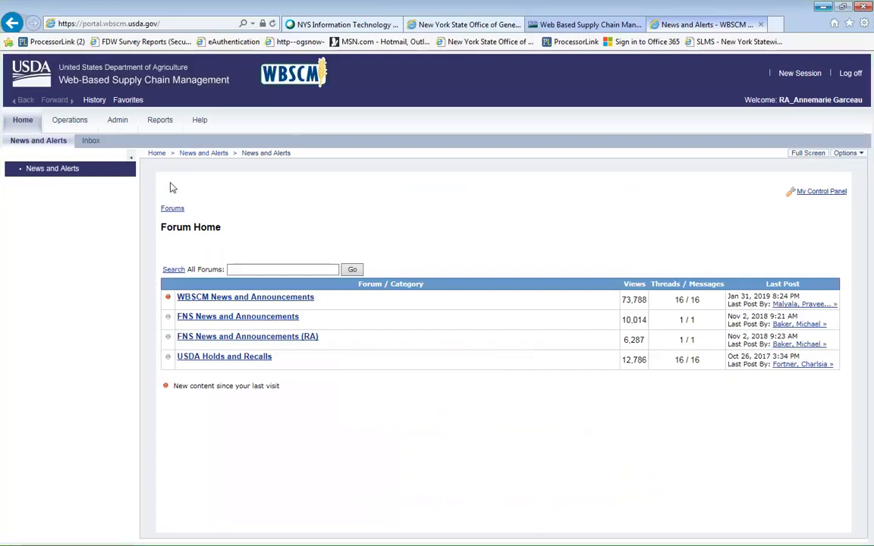
Run the Entitlement/Bonus Summary Report for program nslp, program year 2020.
left_click(169, 125)
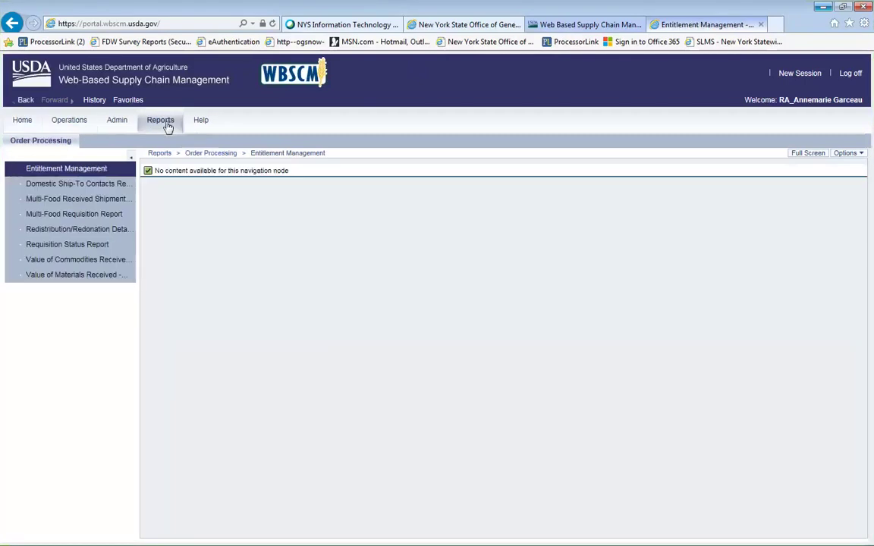
left_click(64, 169)
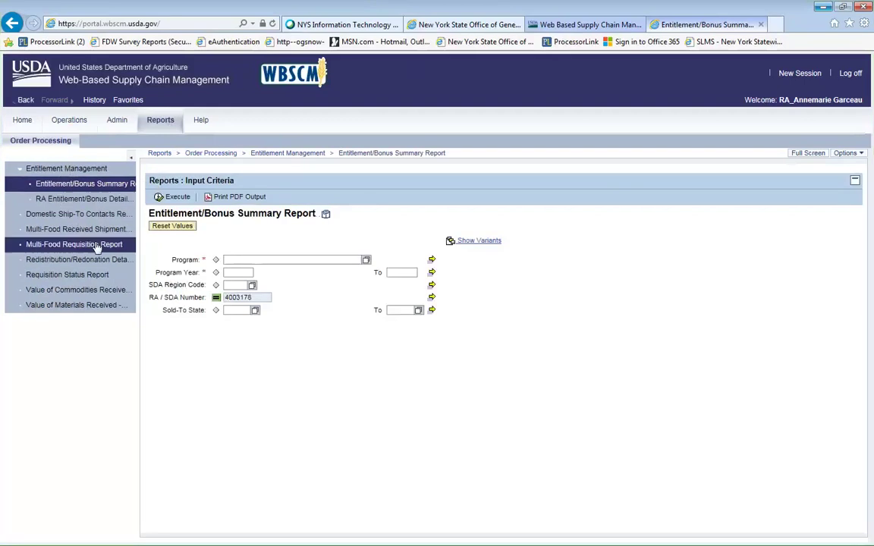
left_click(282, 260)
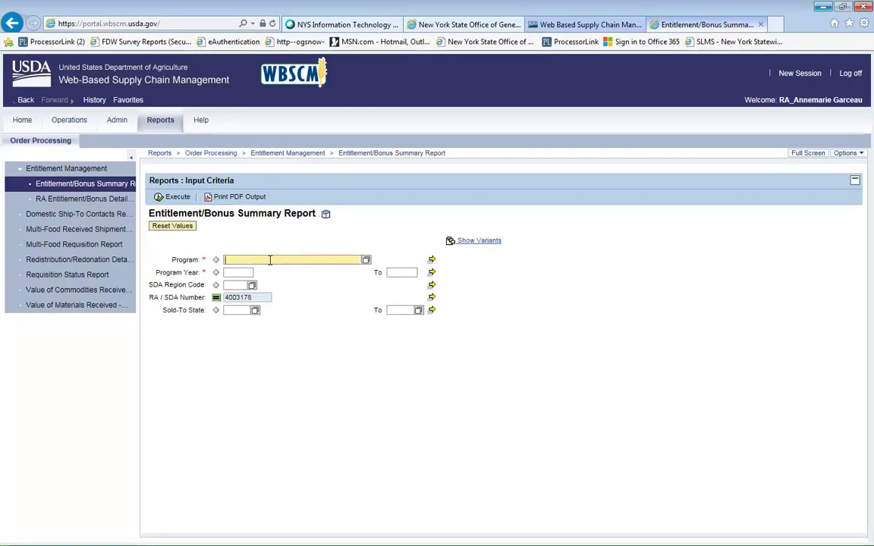
type("nslp")
key("Tab")
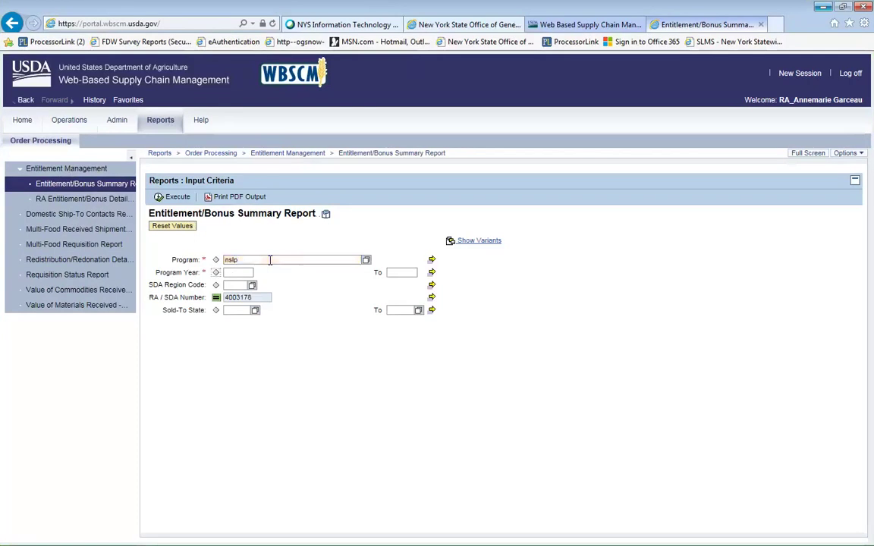
key("Tab")
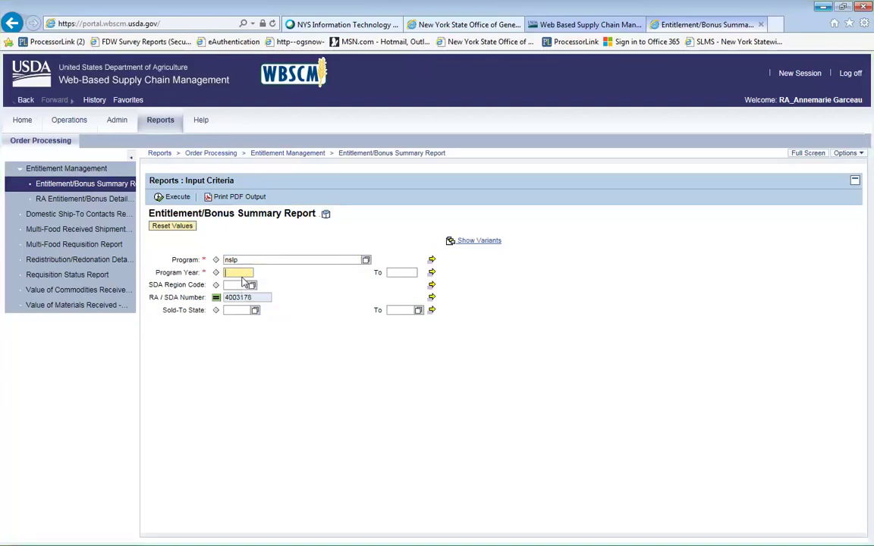
type("2020")
left_click(177, 197)
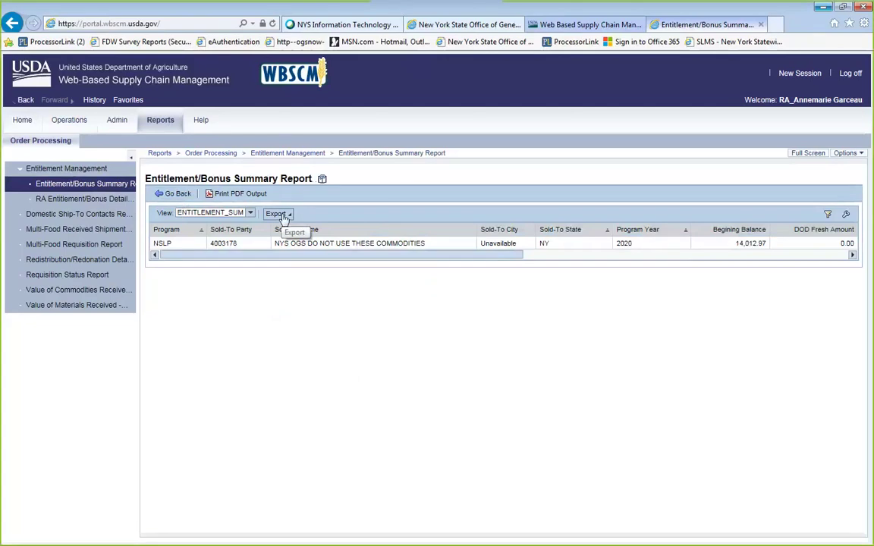
left_click(281, 214)
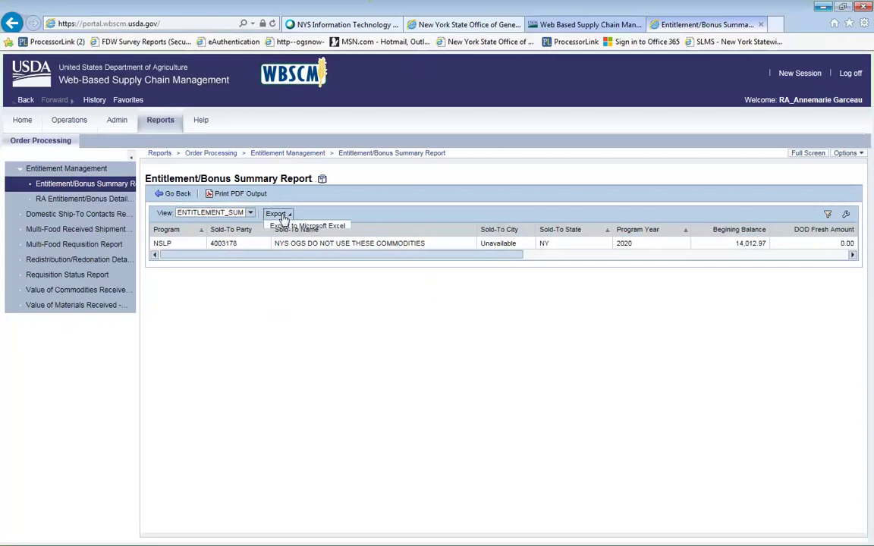
left_click(334, 227)
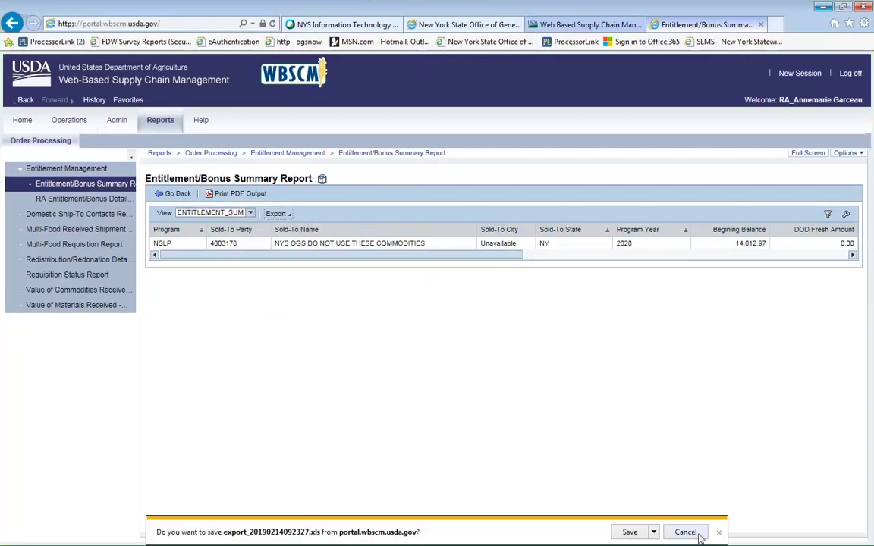
left_click(626, 531)
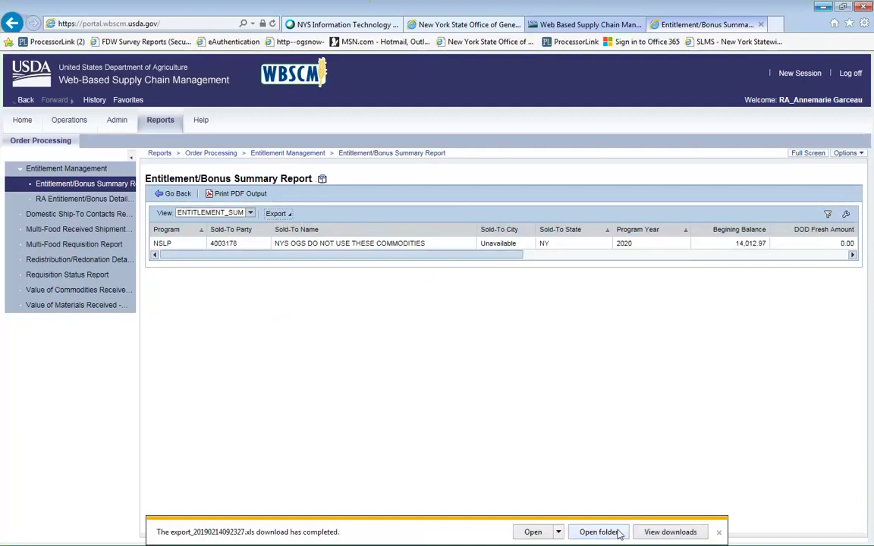
left_click(598, 532)
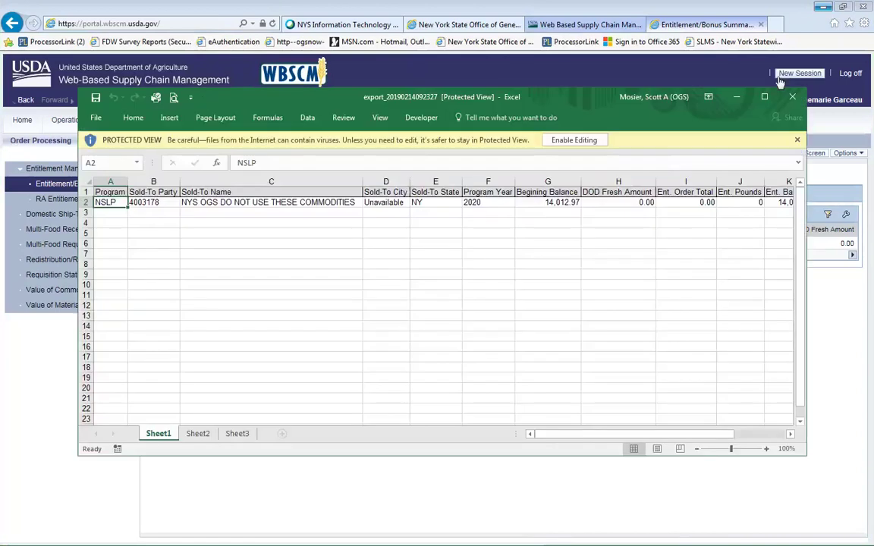
left_click(763, 96)
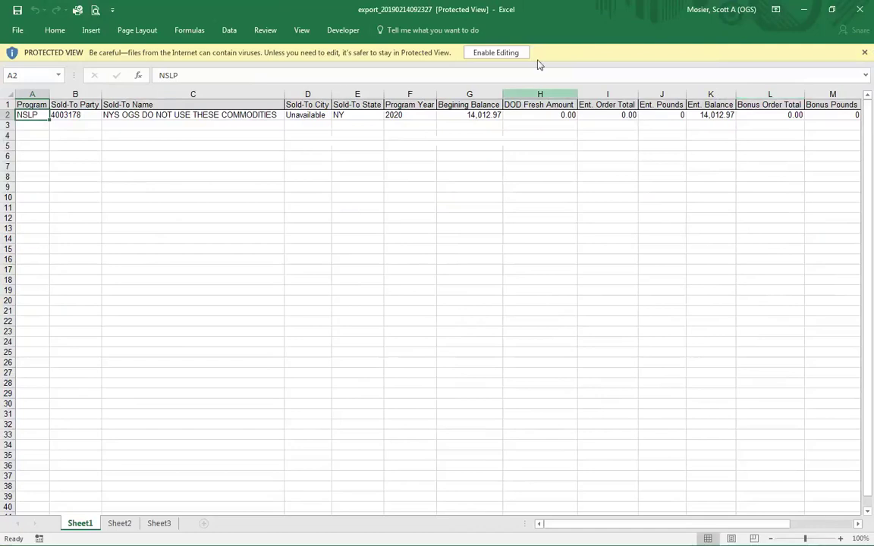
Enable editing and check the G2 beginning balance, H2 DOD Fresh Amount and 14,012.97 entitlement balance.
left_click(511, 55)
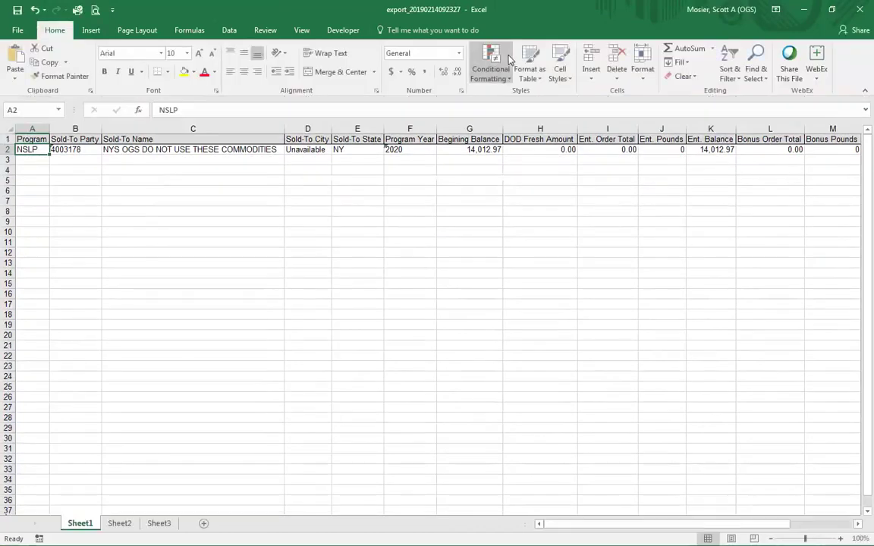
left_click(487, 154)
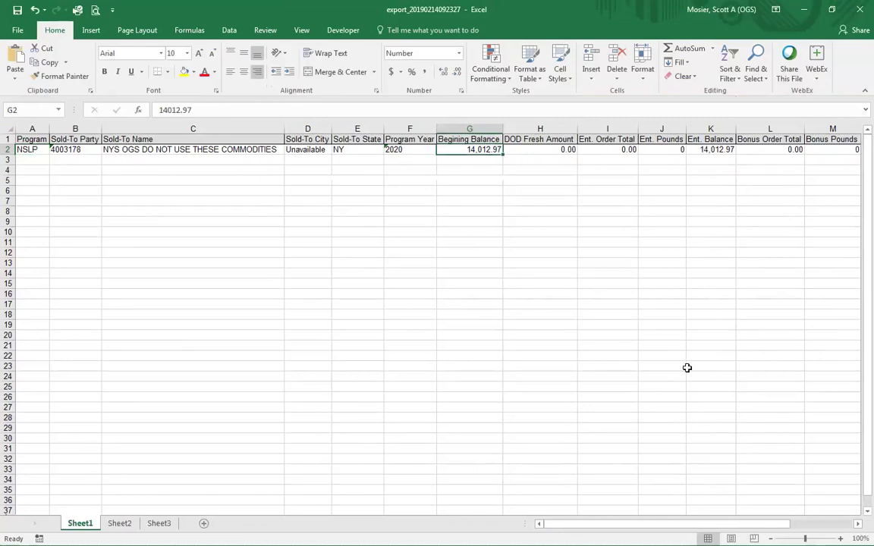
left_click(566, 149)
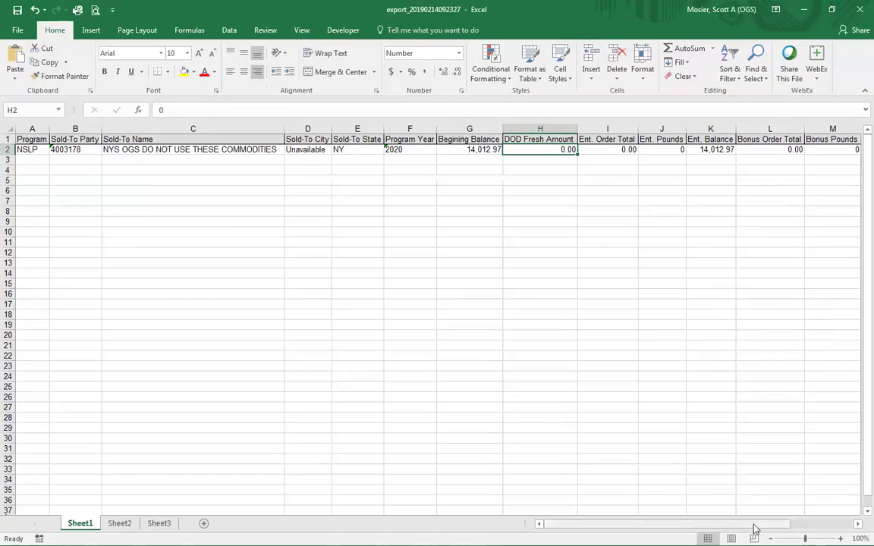
left_click_drag(765, 526, 818, 531)
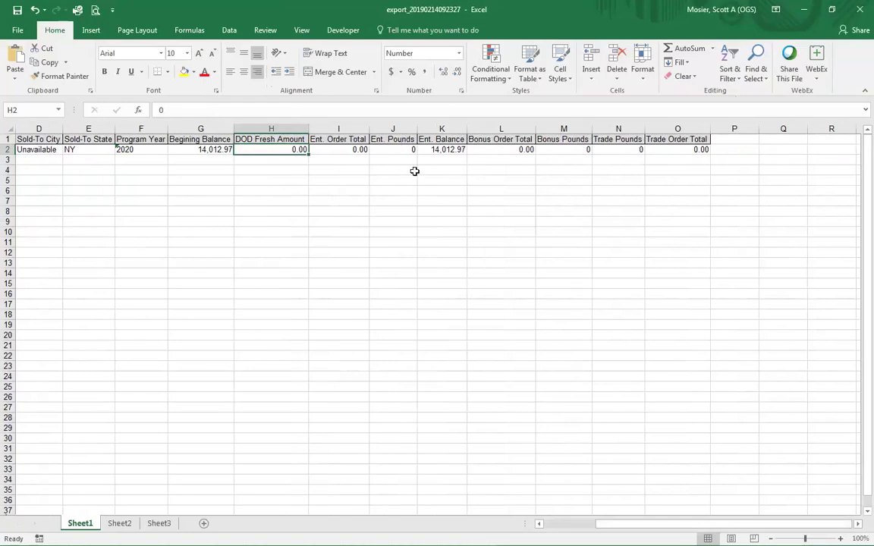
left_click(446, 160)
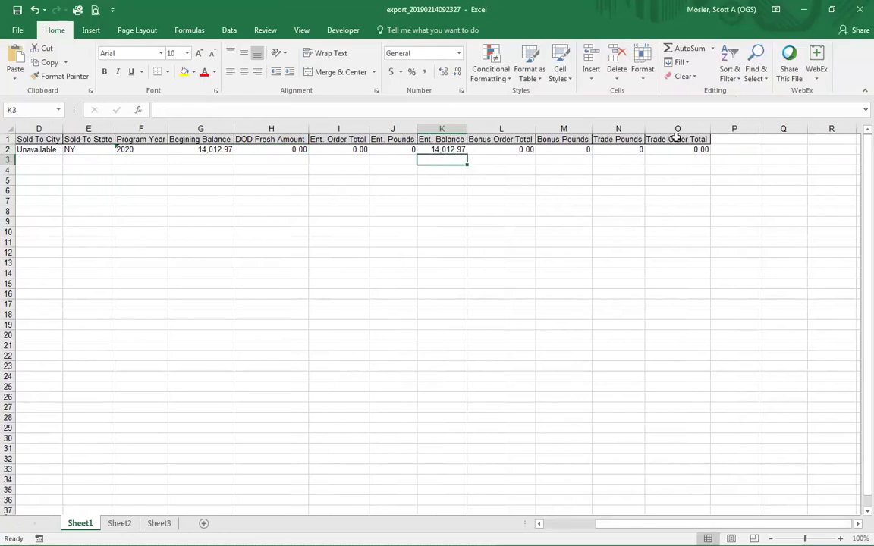
Close the exported report workbook and minimize the Diversion Worksheet to reveal WBSCM.
left_click(865, 13)
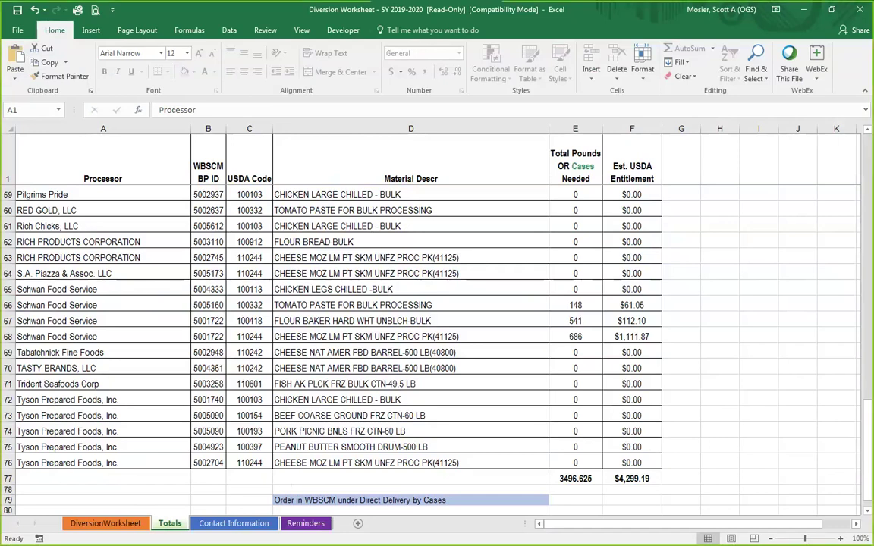
left_click(805, 17)
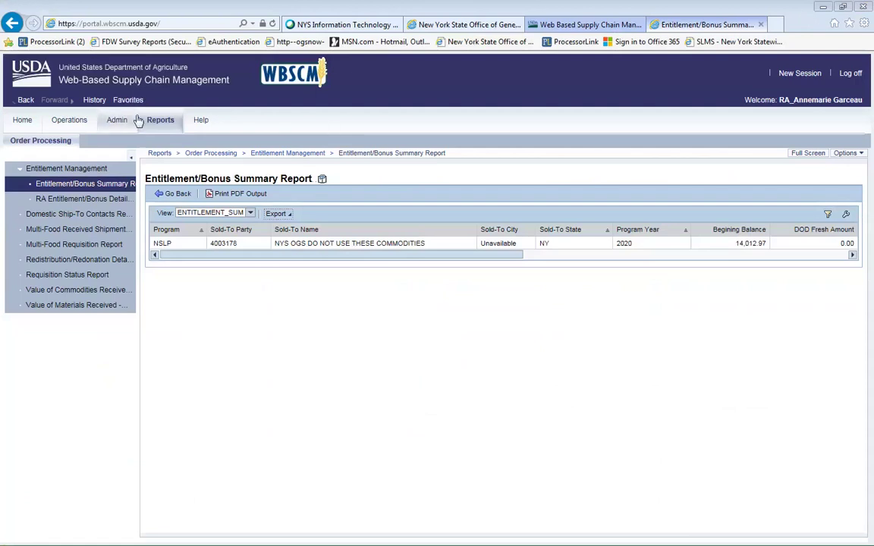
In Domestic Order Entry, list NSLP > Processing Diversion > Veg/Fruit/Juice entitlement products.
left_click(72, 123)
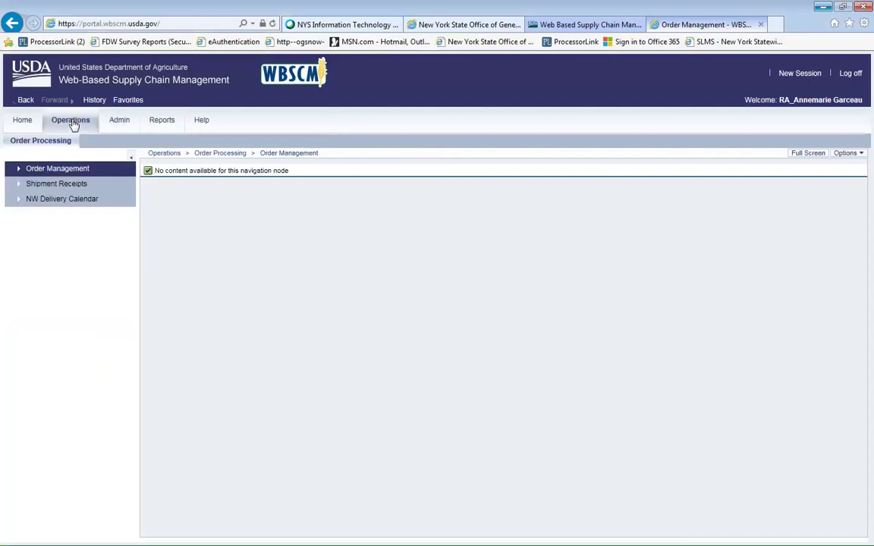
left_click(83, 171)
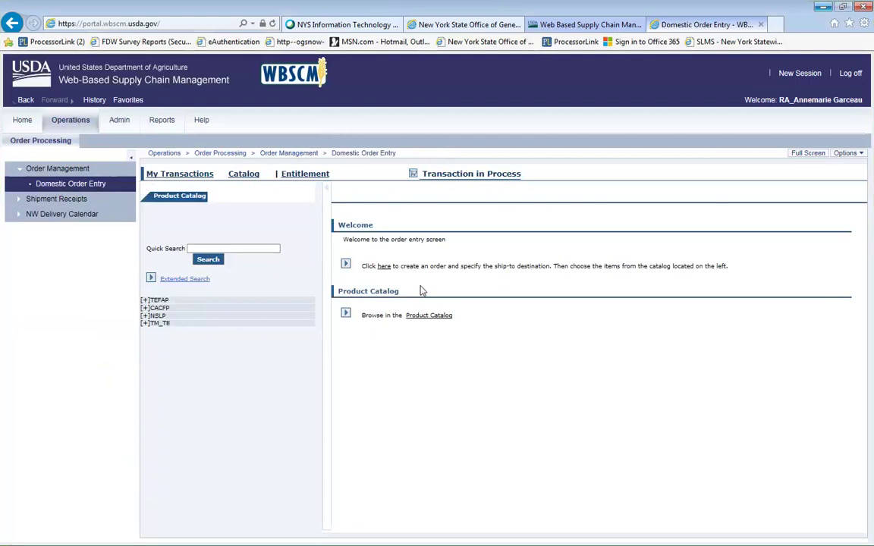
left_click(72, 186)
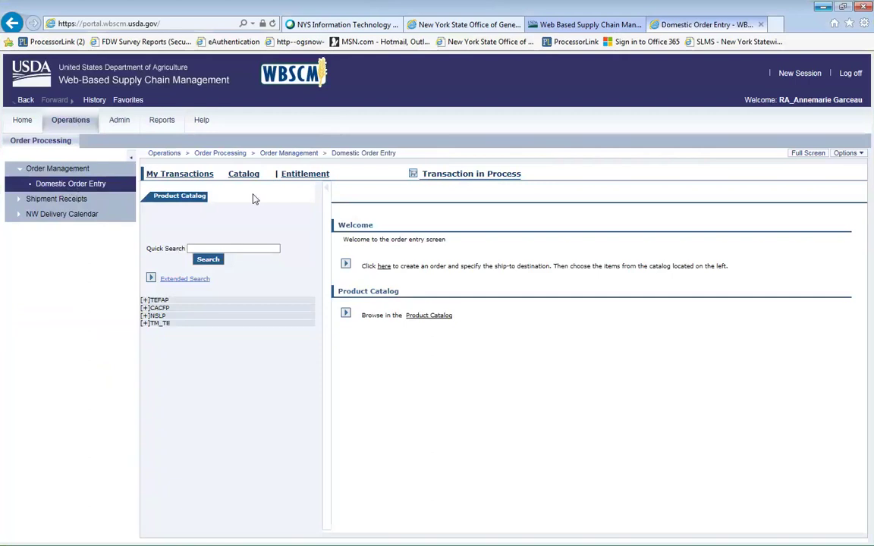
left_click(145, 316)
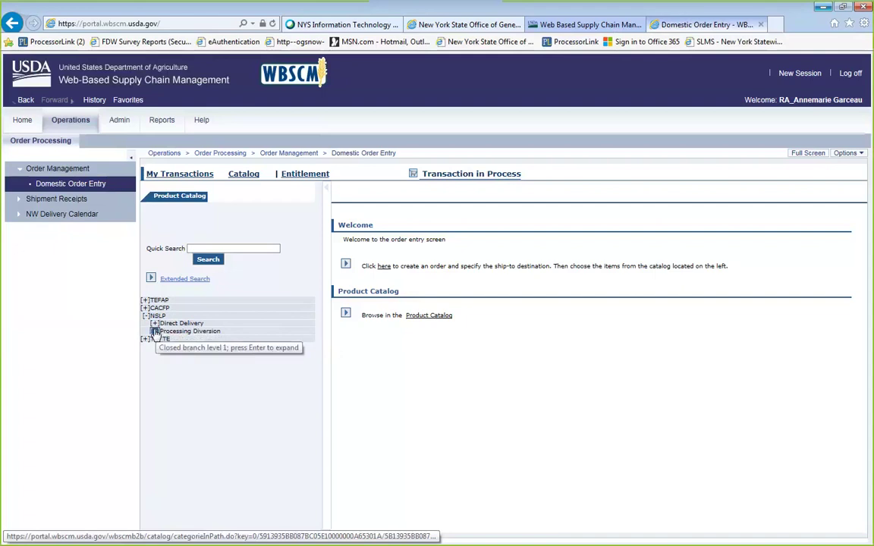
left_click(154, 332)
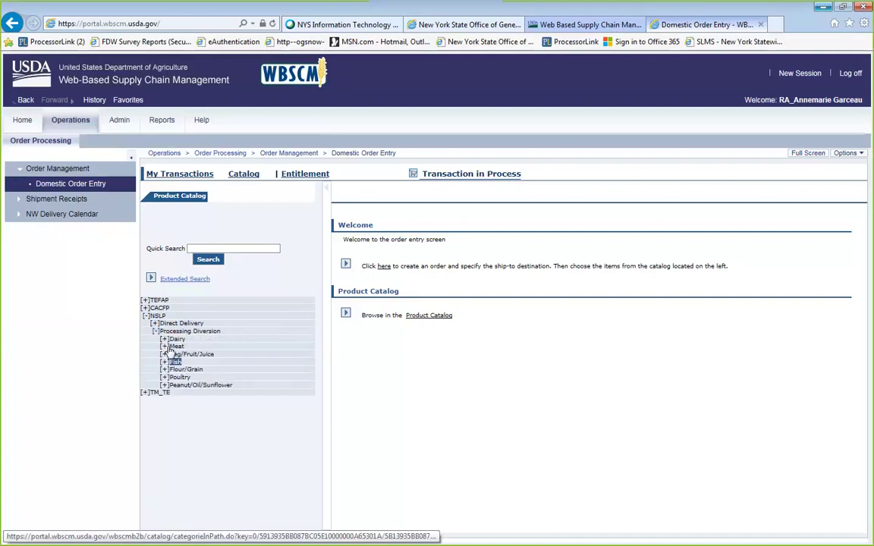
left_click(164, 354)
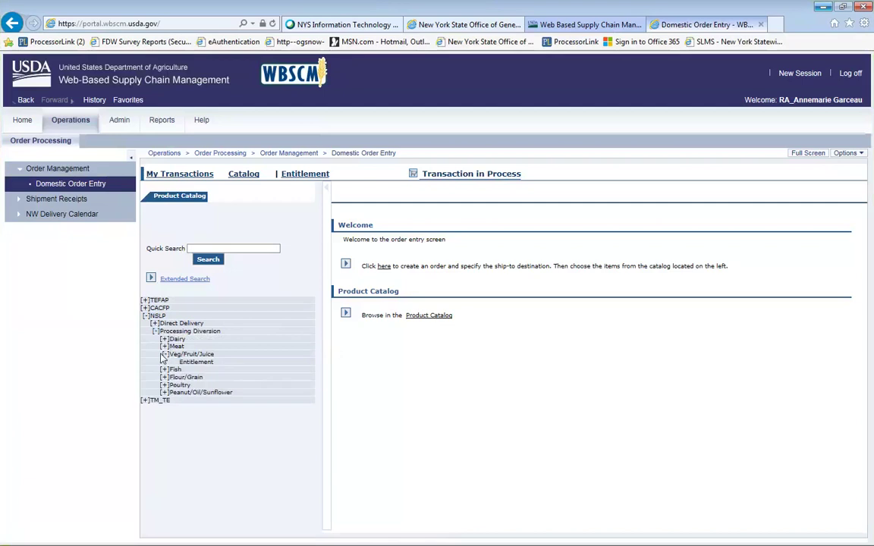
left_click(199, 365)
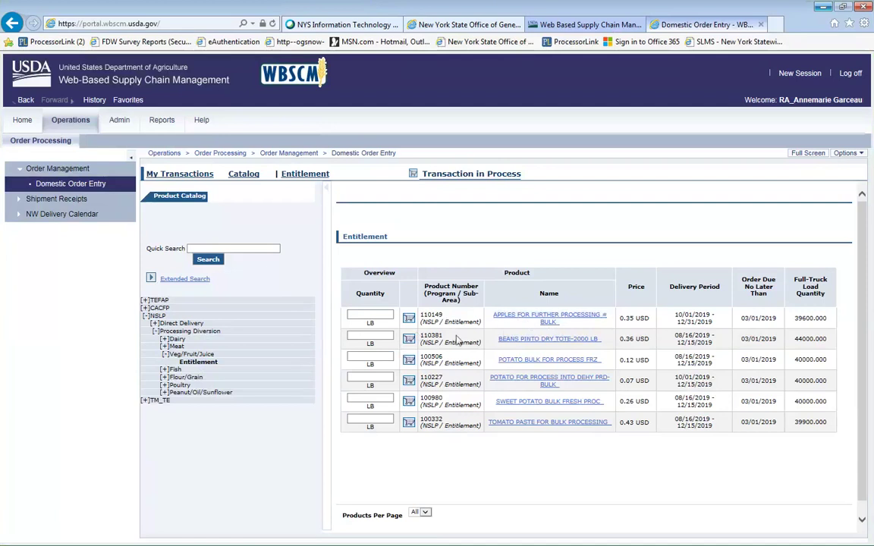
Add 500 LB of apples 110149 for 10/15/2019 delivery to the cart (173.35 USD).
left_click(409, 319)
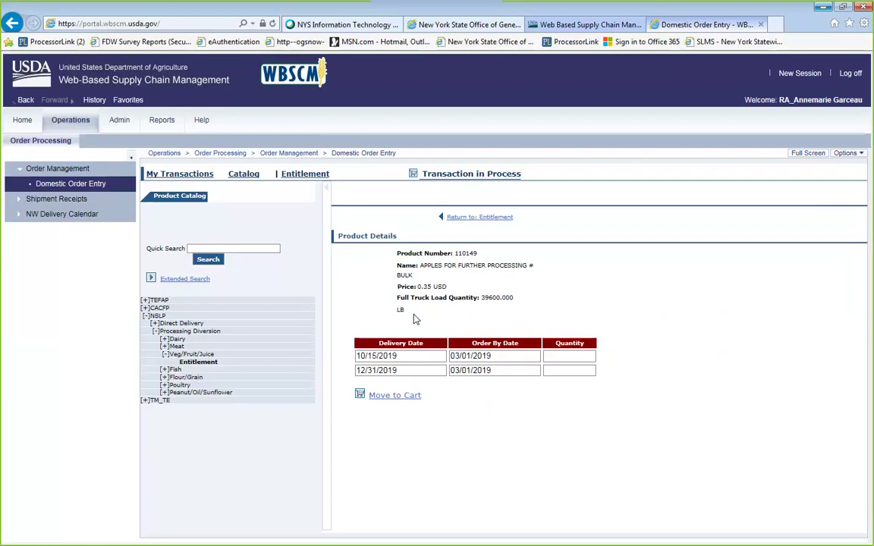
left_click(567, 355)
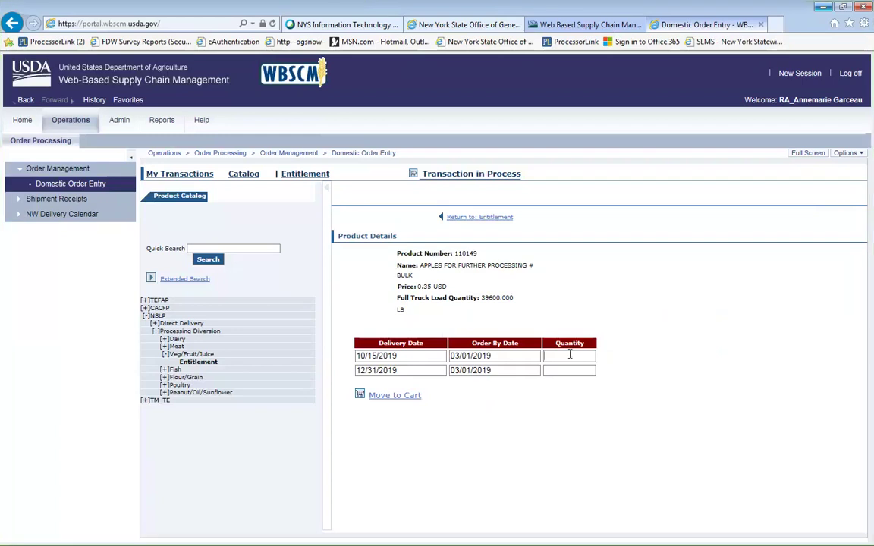
type("500")
key("Tab")
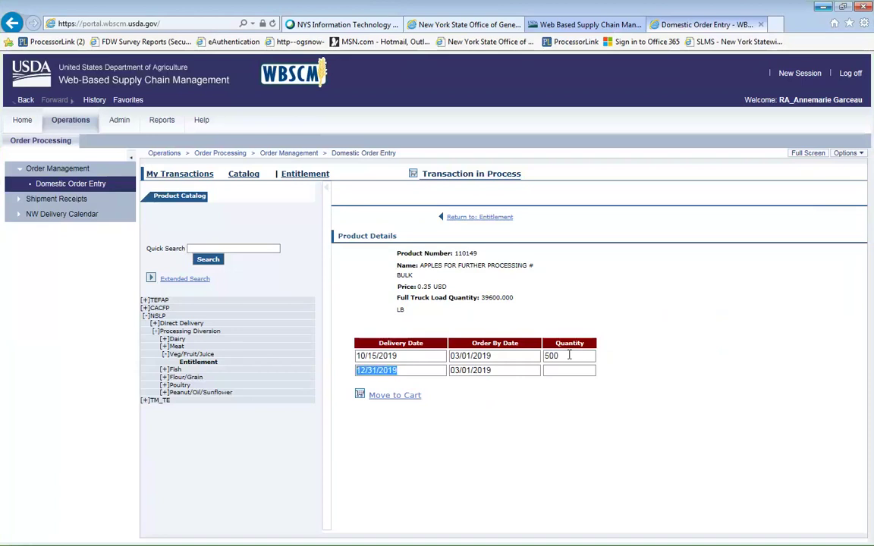
left_click(395, 396)
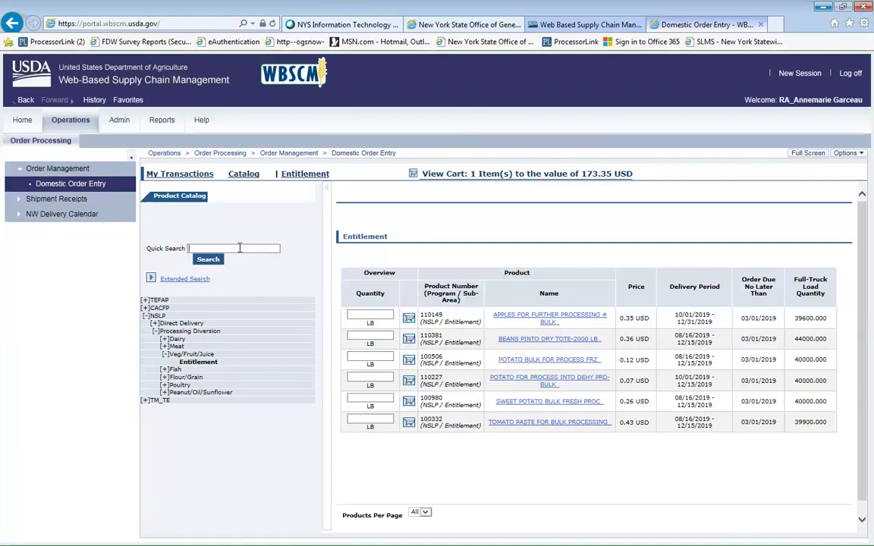
Search product 100220 and add 17 of the NSLP peaches to the cart.
left_click(240, 248)
type("100220")
key("Return")
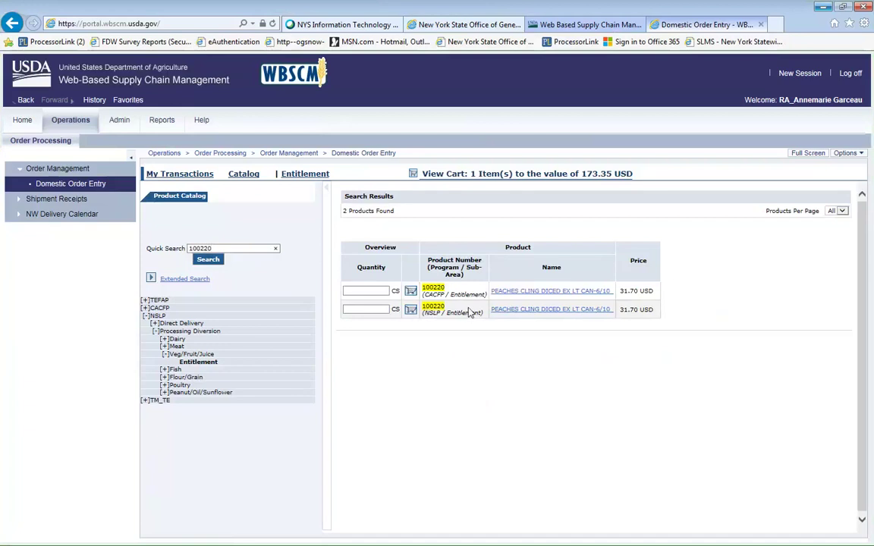
left_click(410, 309)
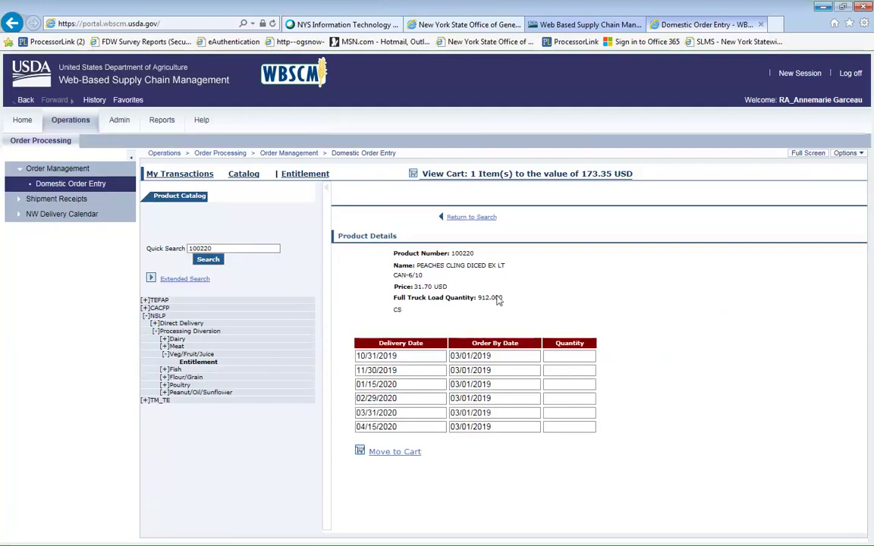
left_click(575, 357)
type("17")
key("Tab")
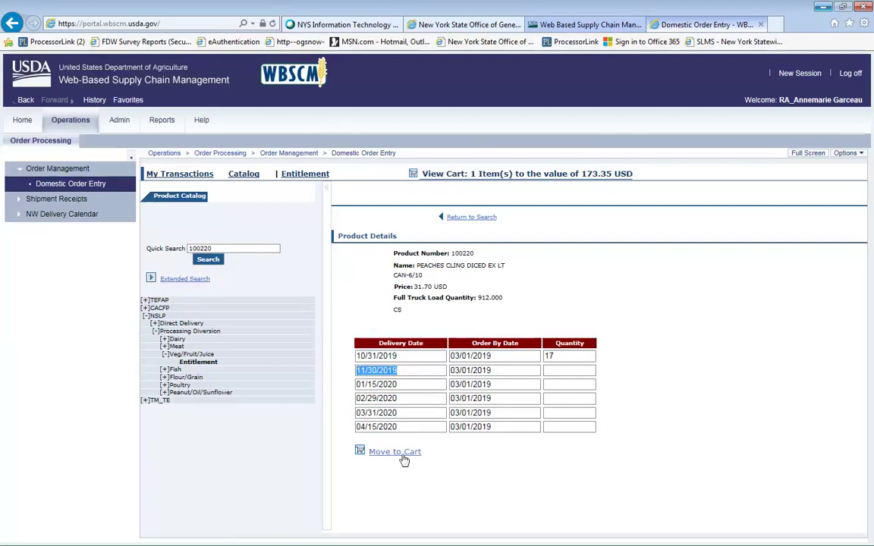
left_click(394, 452)
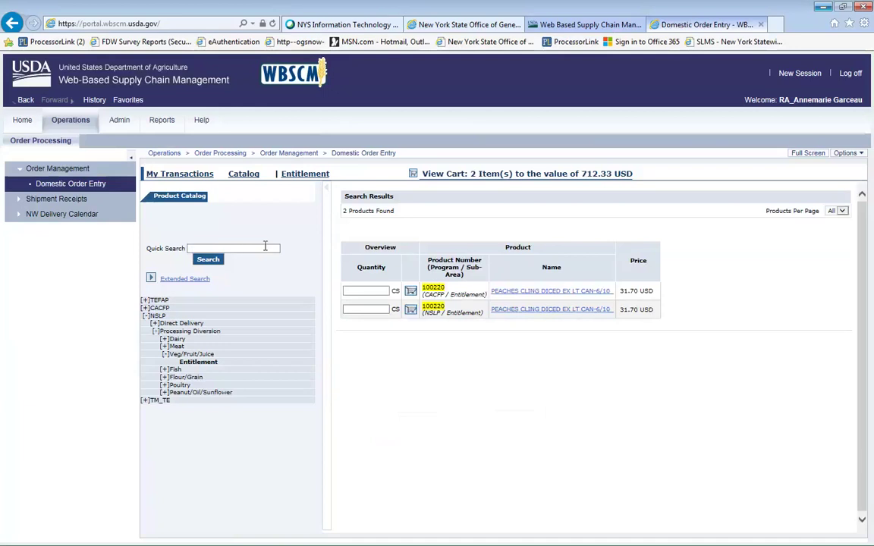
Search product 100225 and add 17 of the pears for 10/15/2019 to the cart.
left_click(238, 248)
type("100225")
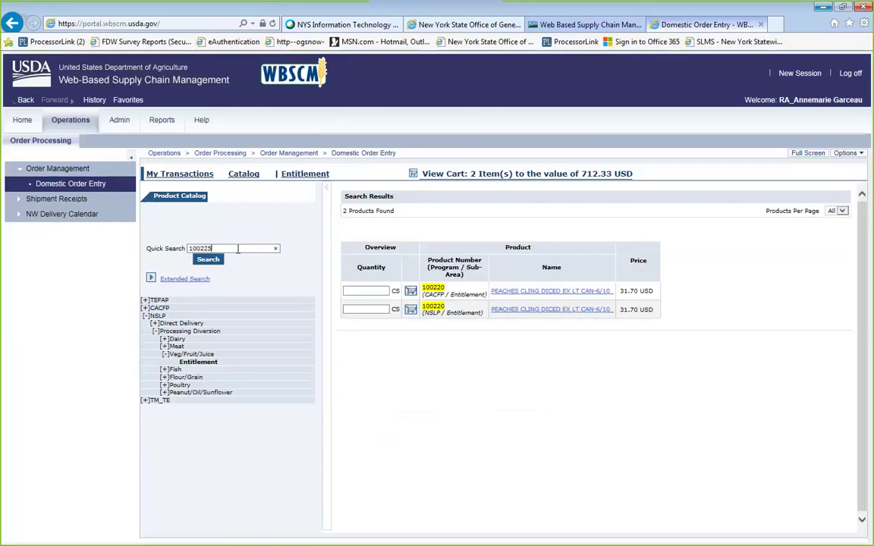
key("Return")
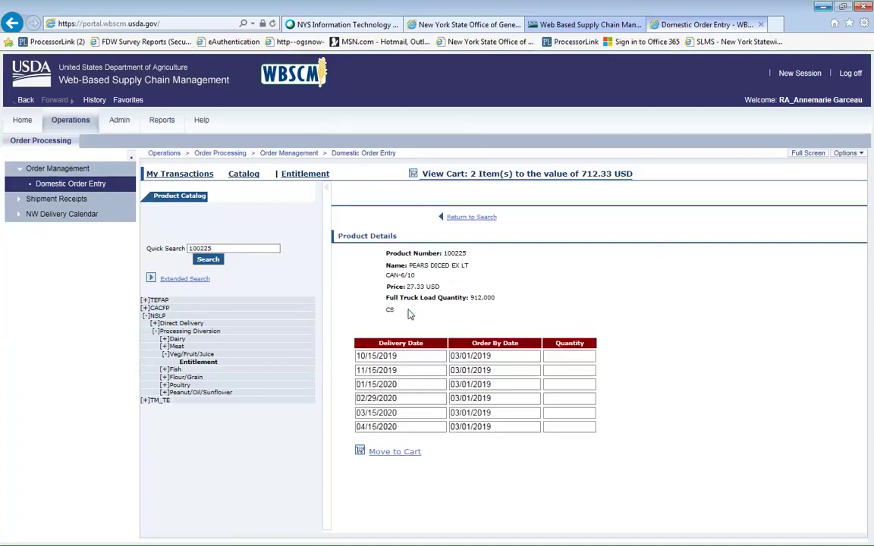
left_click(577, 358)
type("17")
left_click(402, 453)
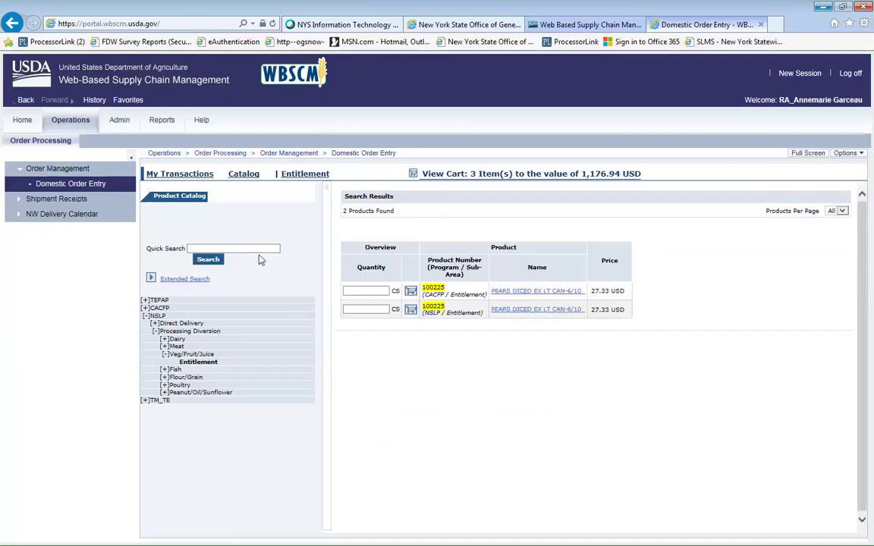
Run a quick search for product 100220 again.
left_click(232, 247)
type("100220")
key("Return")
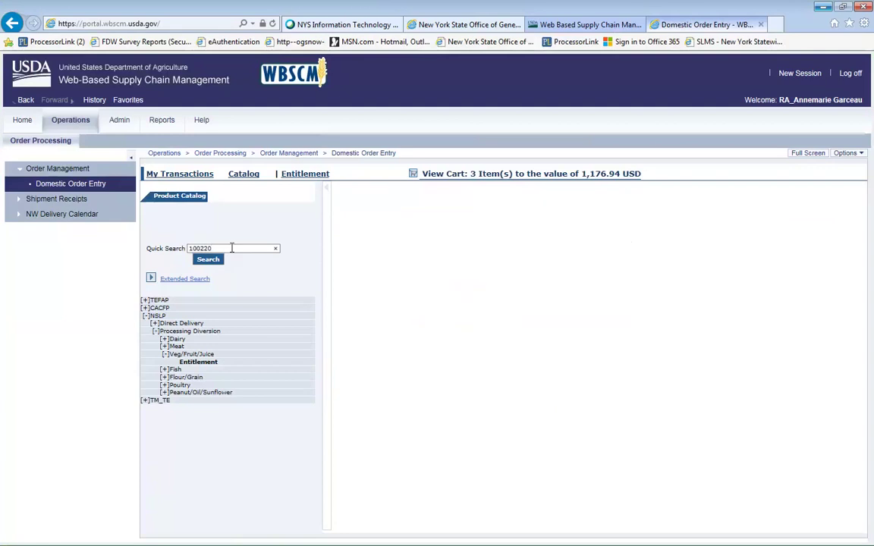
Add 51 cases of peaches 100220 for the 10/31/2019 delivery, then search product 100332.
left_click(410, 312)
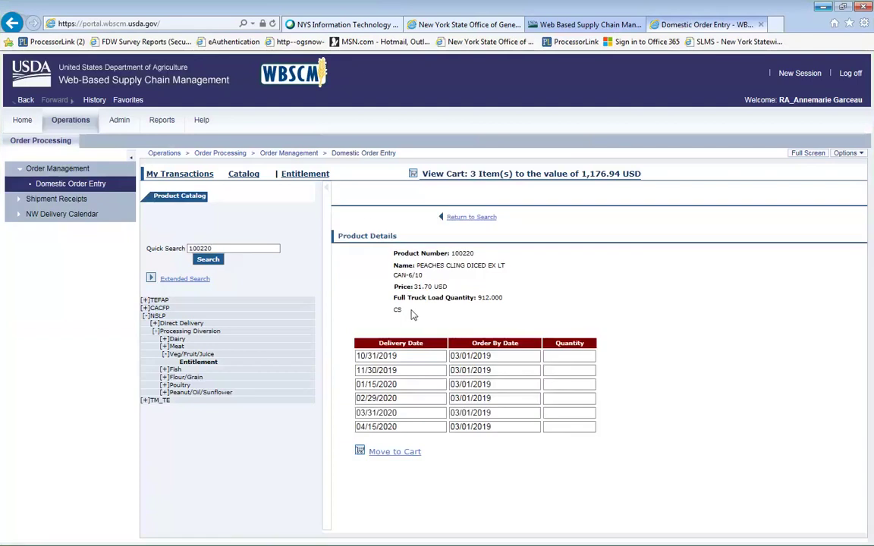
left_click(552, 353)
type("51")
left_click(394, 453)
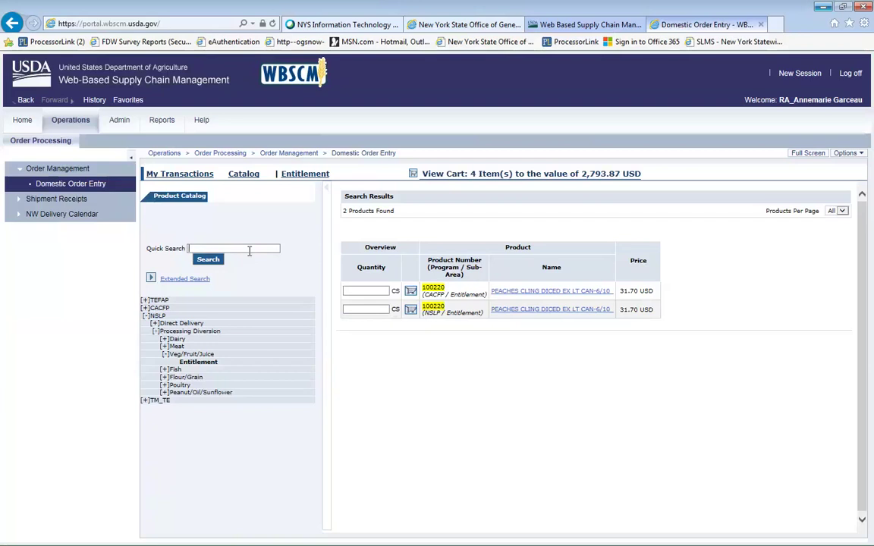
type("100332")
key("Return")
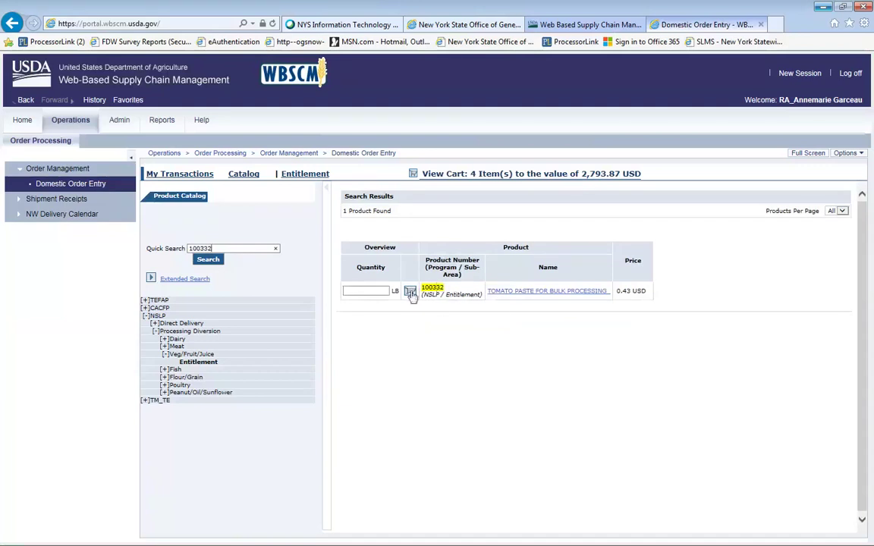
Add 148 lb of tomato paste 100332 for the 08/31/2019 delivery to the cart.
left_click(410, 294)
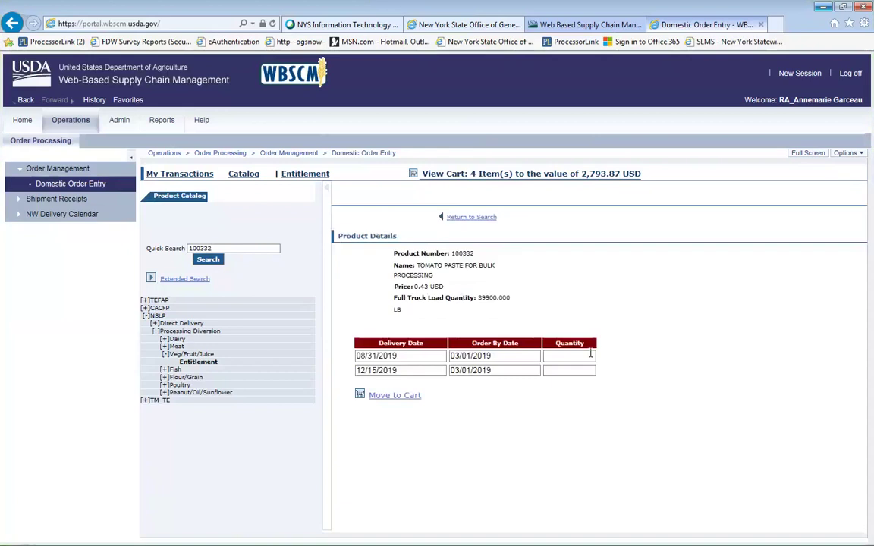
left_click(589, 355)
type("148")
left_click(395, 397)
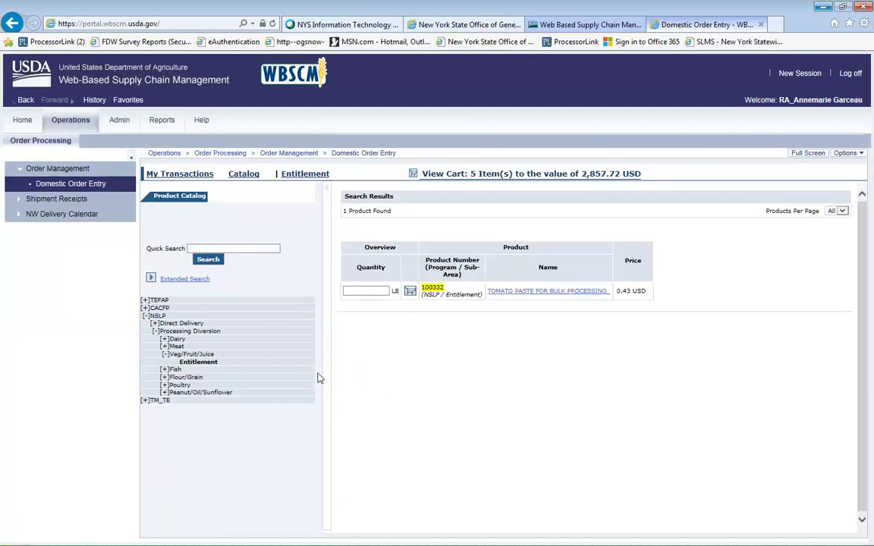
Search product 100418 and add 541 lb of flour for 09/15/2019 to the cart.
left_click(206, 249)
type("10")
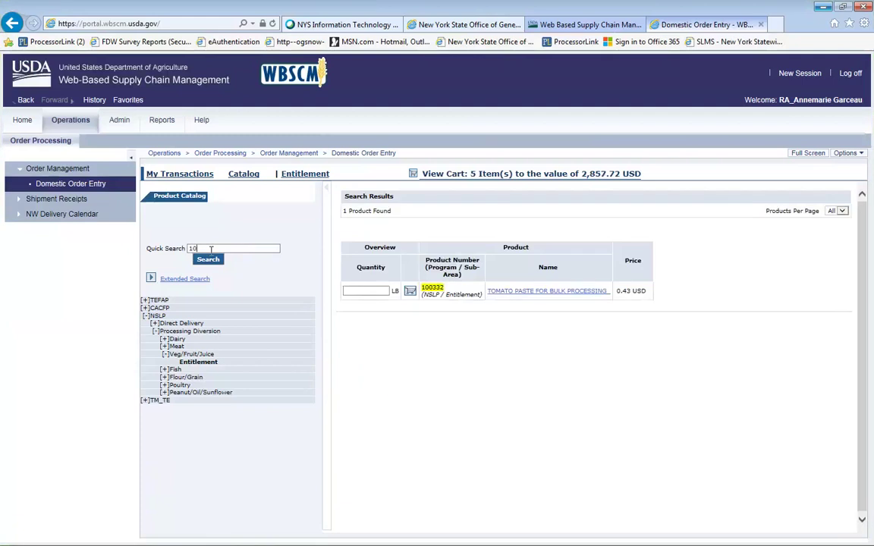
type("0418")
key("Return")
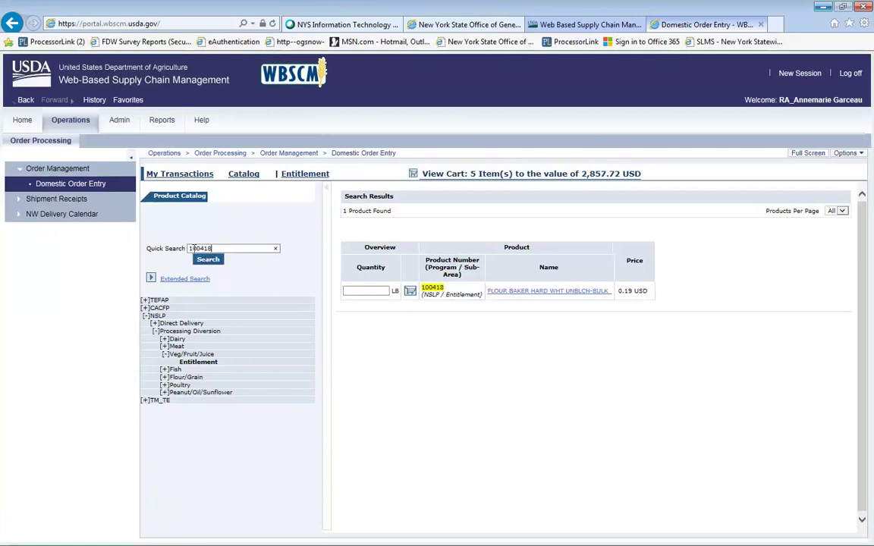
left_click(411, 293)
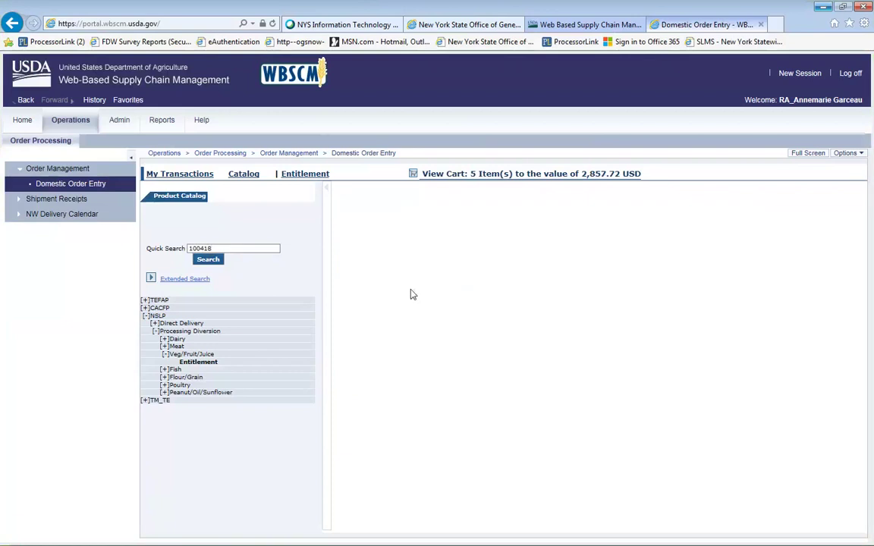
left_click(570, 355)
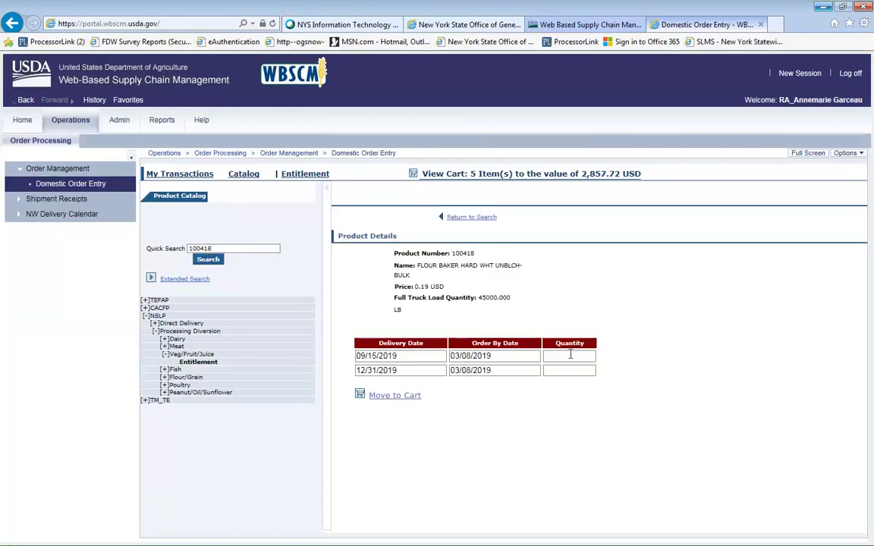
type("541")
left_click(419, 394)
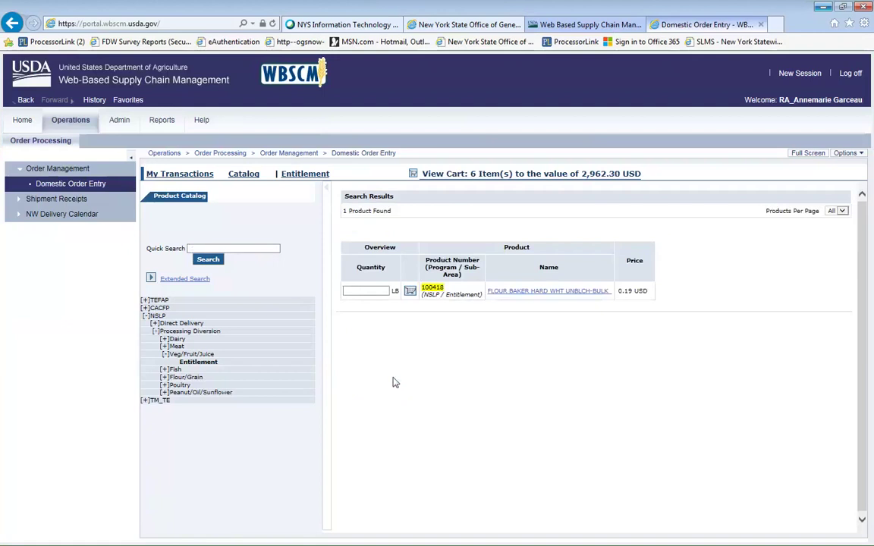
Search 110244 and add 686 lb of mozzarella cheese for the 08/15/2019 delivery to the cart.
left_click(222, 248)
type("110244")
key("Return")
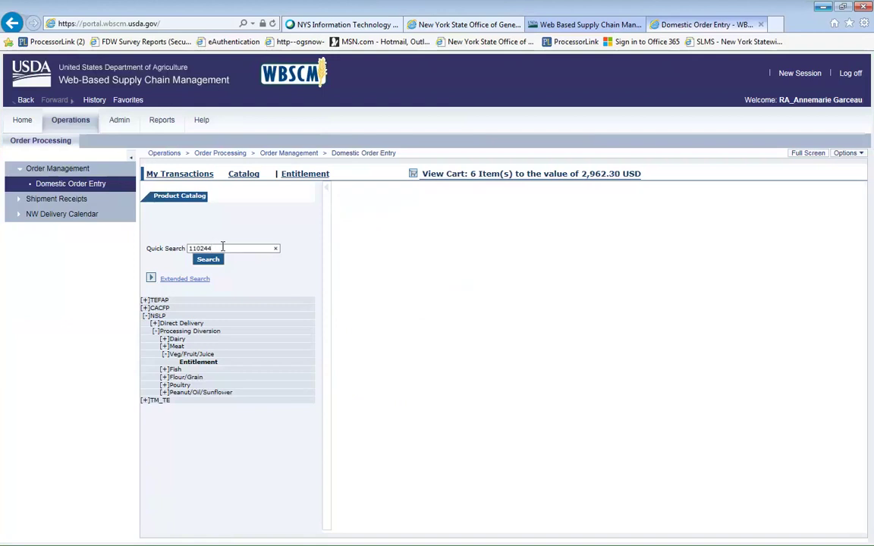
left_click(410, 292)
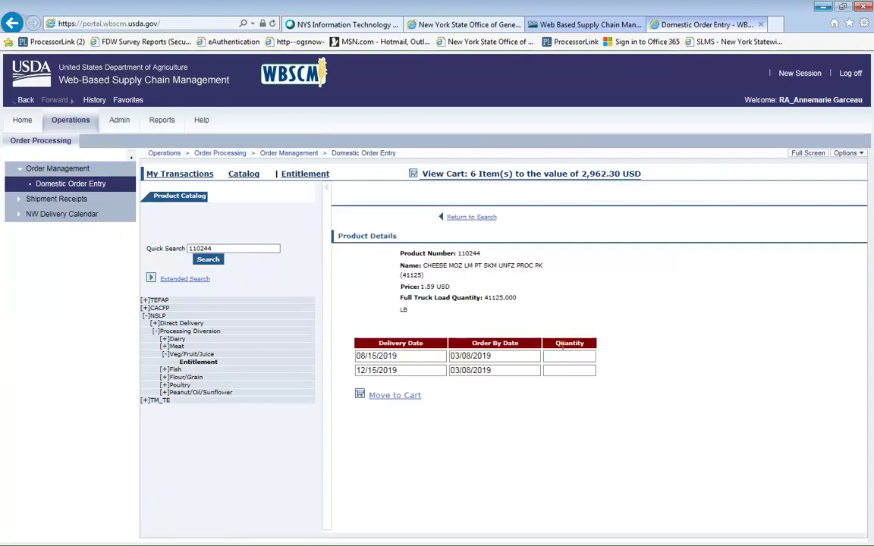
left_click(565, 357)
type("686")
left_click(393, 403)
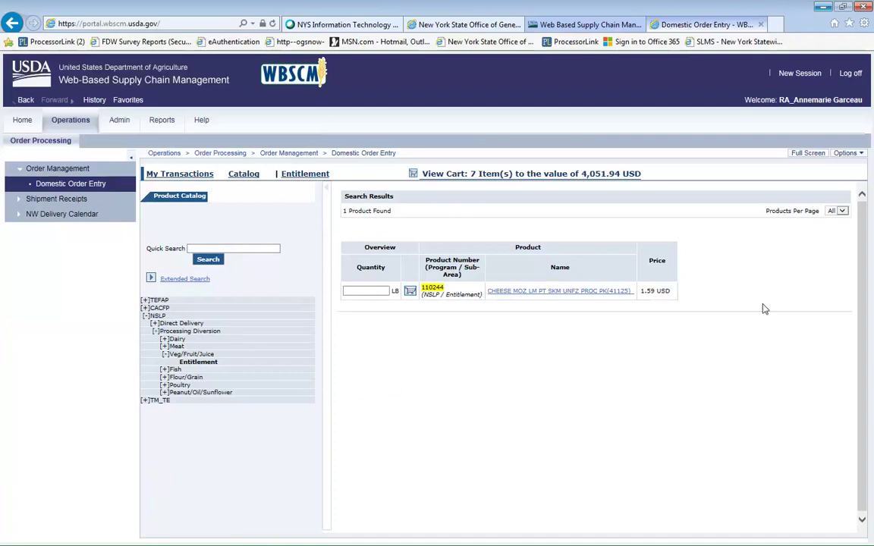
Open the WBSCM cart and scroll down to review the order's line items.
left_click(558, 174)
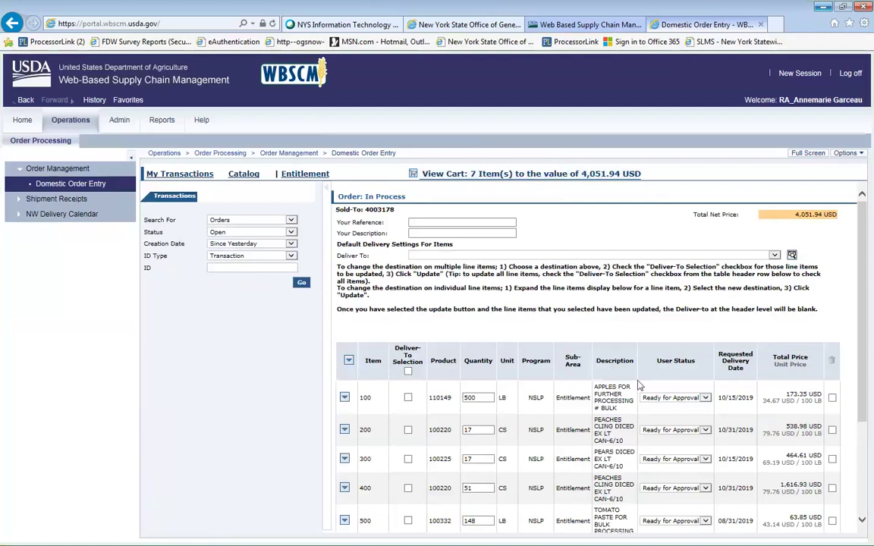
scroll(637, 386, "down", 1)
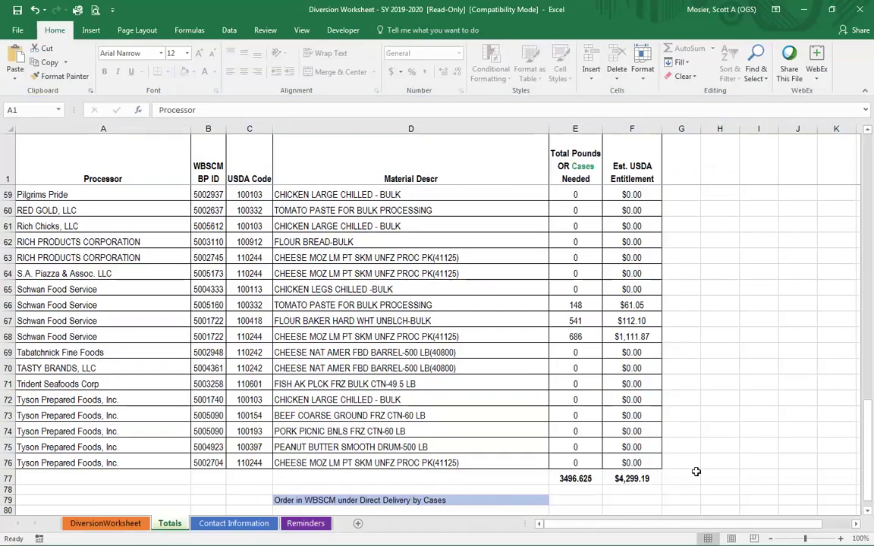
Review the Totals sheet's processor quantities, then switch to the DiversionWorksheet sheet.
scroll(592, 455, "up", 1)
scroll(531, 429, "down", 2)
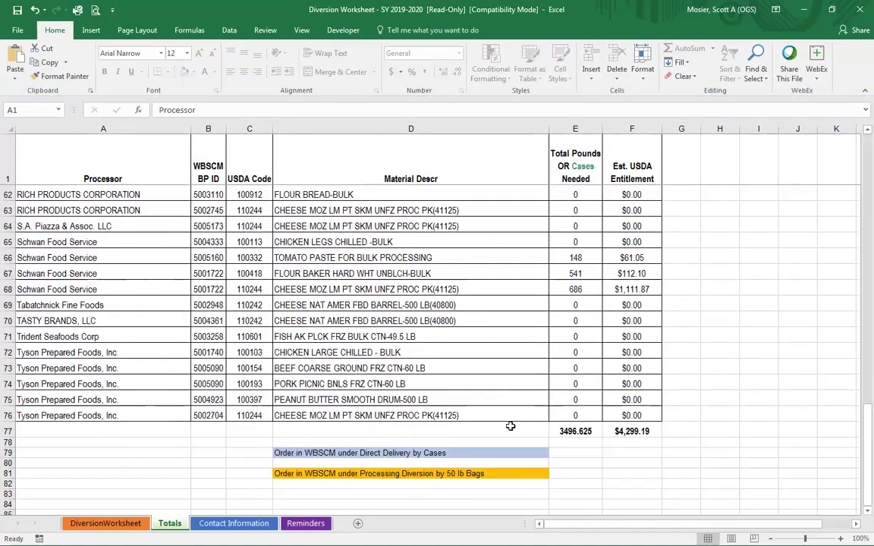
scroll(656, 436, "up", 3)
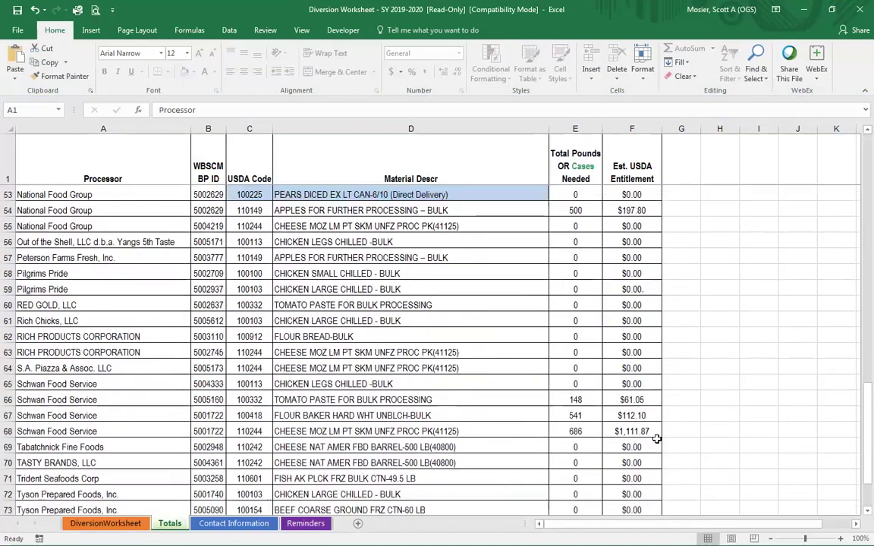
scroll(656, 439, "up", 17)
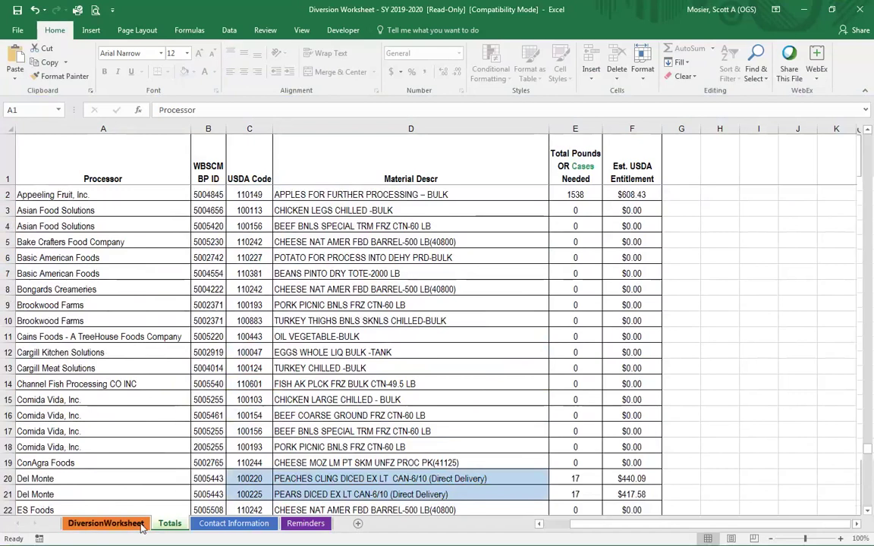
left_click(140, 525)
scroll(383, 402, "up", 20)
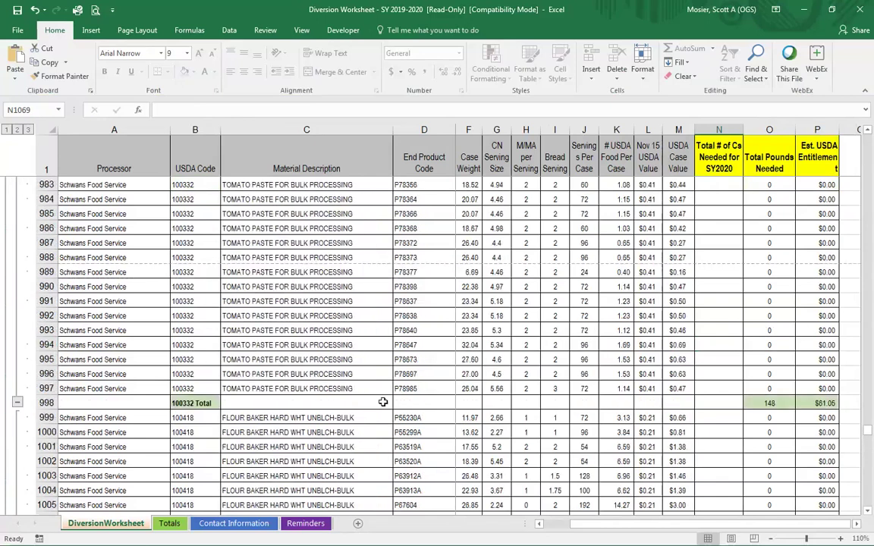
Set the apples cases in DiversionWorksheet cell N2 to 0.
scroll(383, 402, "up", 20)
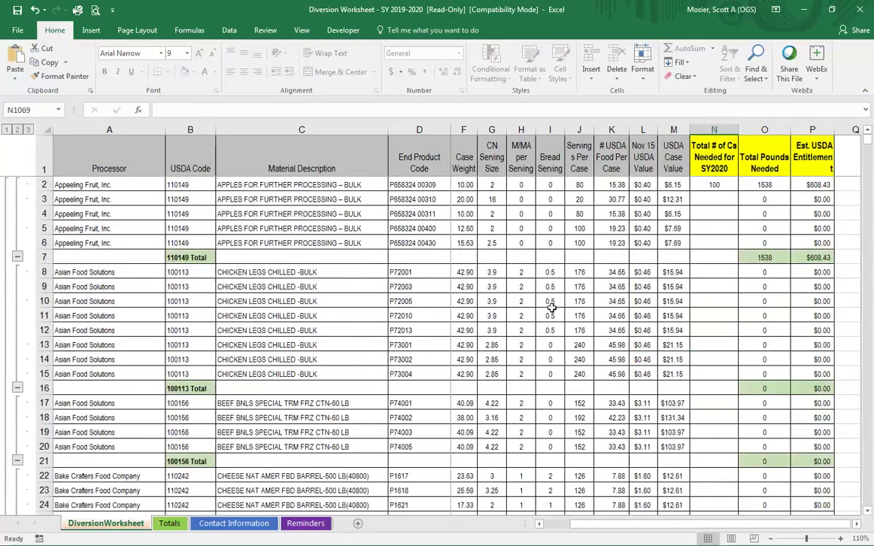
left_click(720, 185)
type("0")
key("Return")
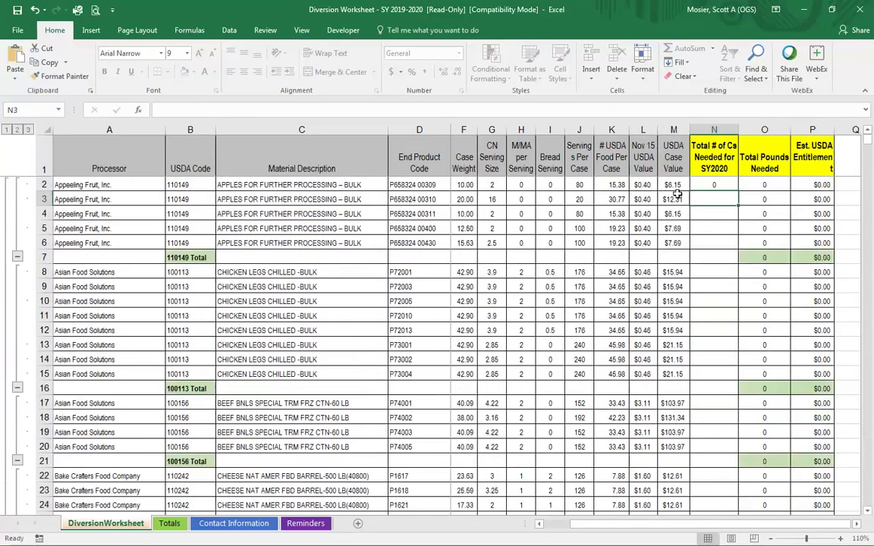
Check the updated Totals sheet and minimize the workbook.
left_click(179, 525)
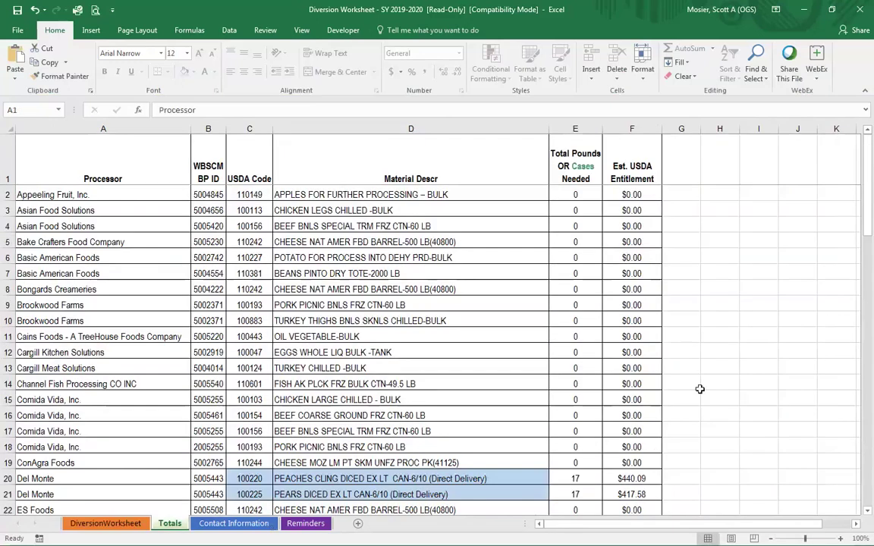
scroll(698, 388, "down", 20)
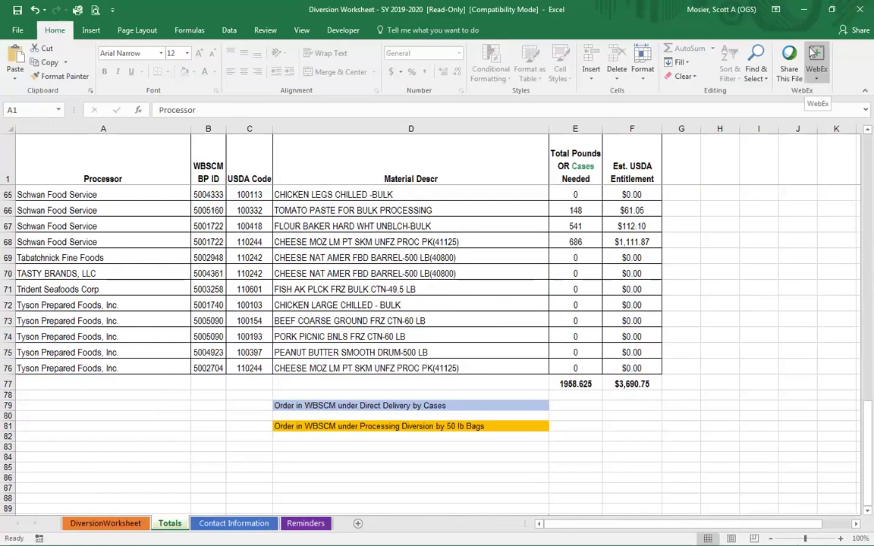
left_click(805, 11)
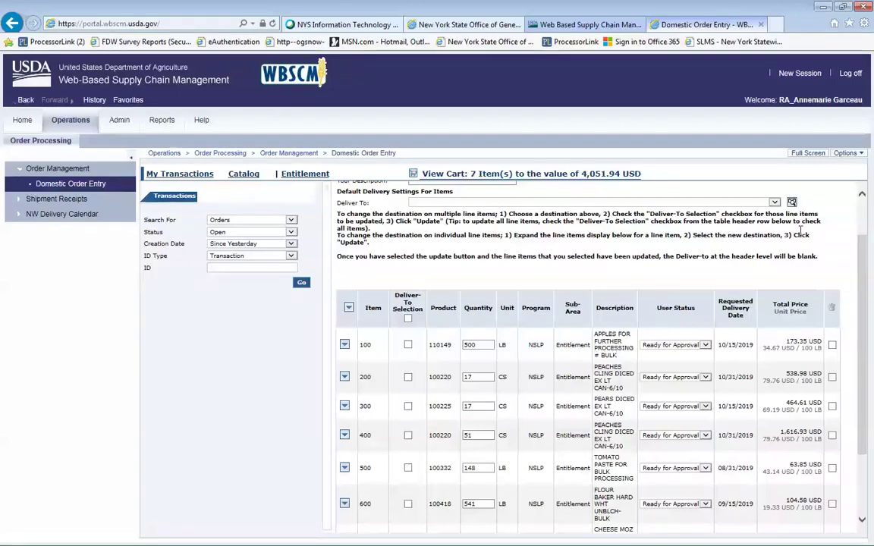
Expand all line items in the order to reveal their Deliver To and message fields.
scroll(785, 325, "down", 3)
scroll(759, 325, "up", 5)
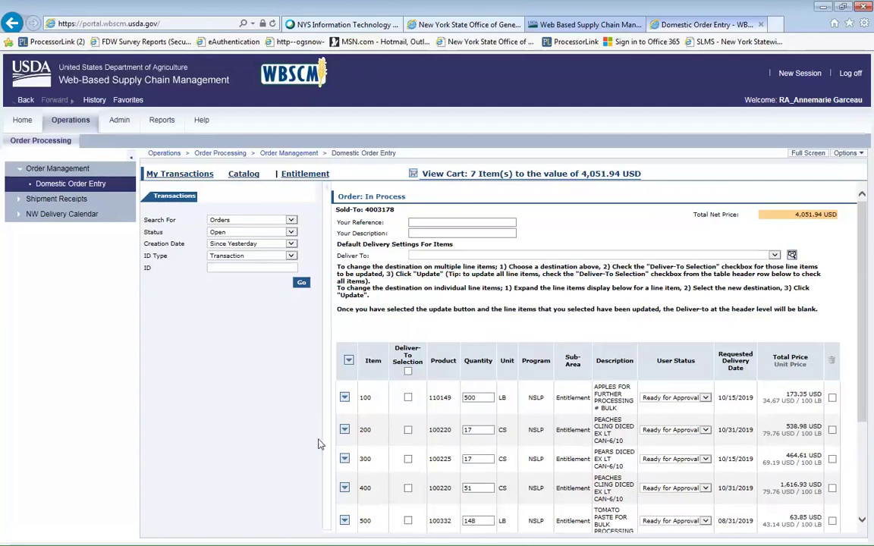
left_click(349, 362)
Collapse lines 100, 200 and 300, then expand only line 100 (500 LB apples).
scroll(417, 308, "down", 3)
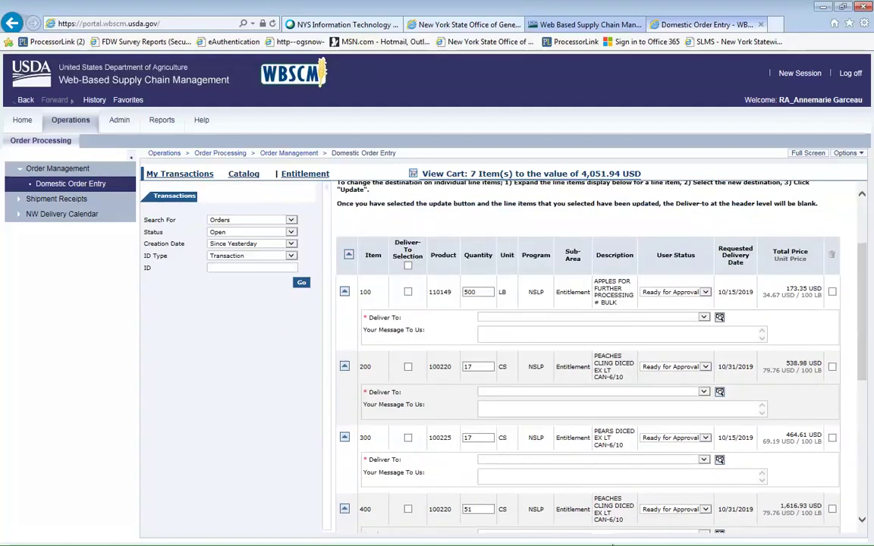
left_click(348, 256)
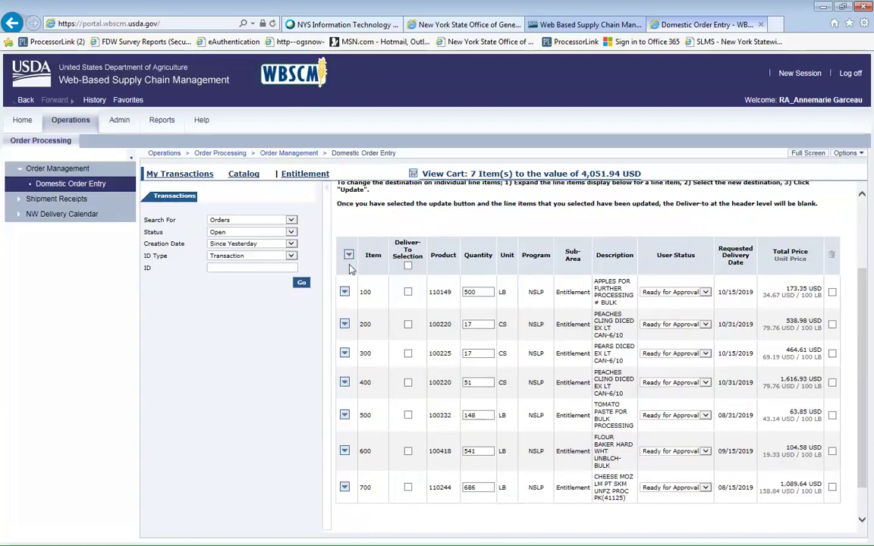
left_click(343, 293)
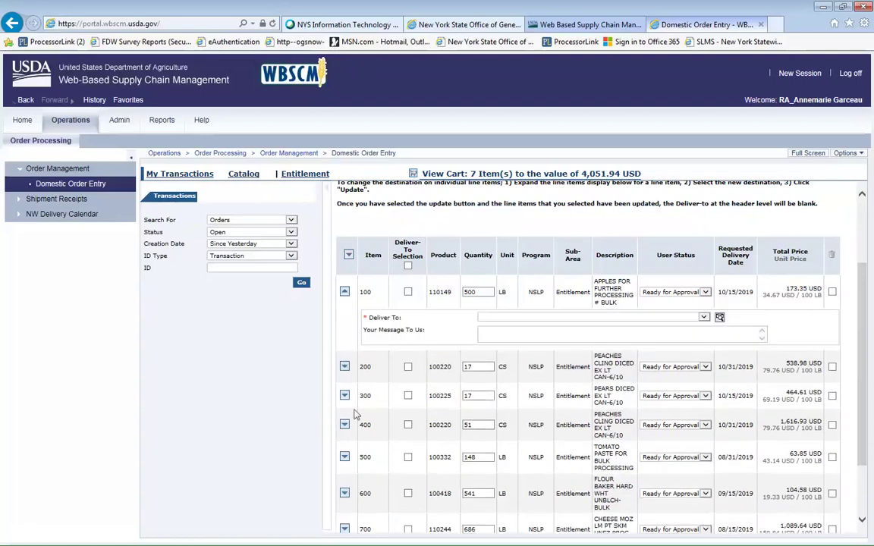
left_click(345, 367)
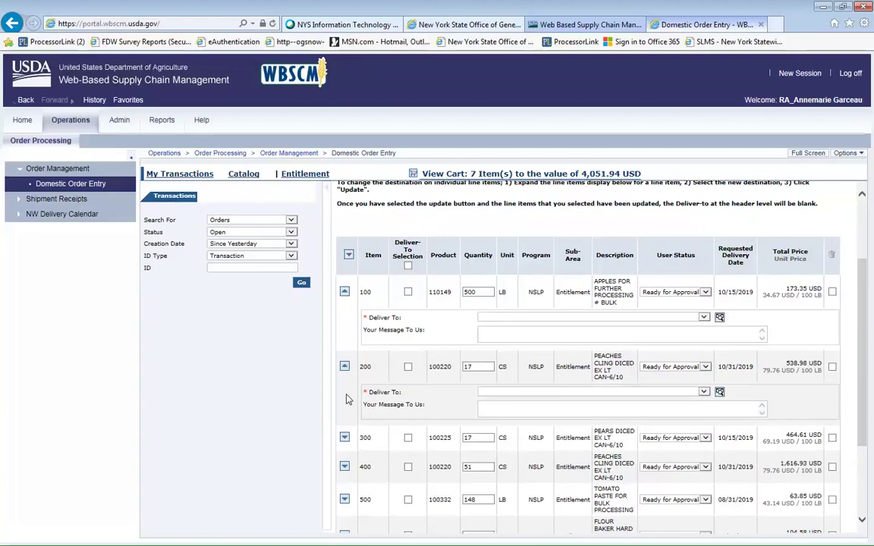
left_click(344, 438)
left_click(345, 292)
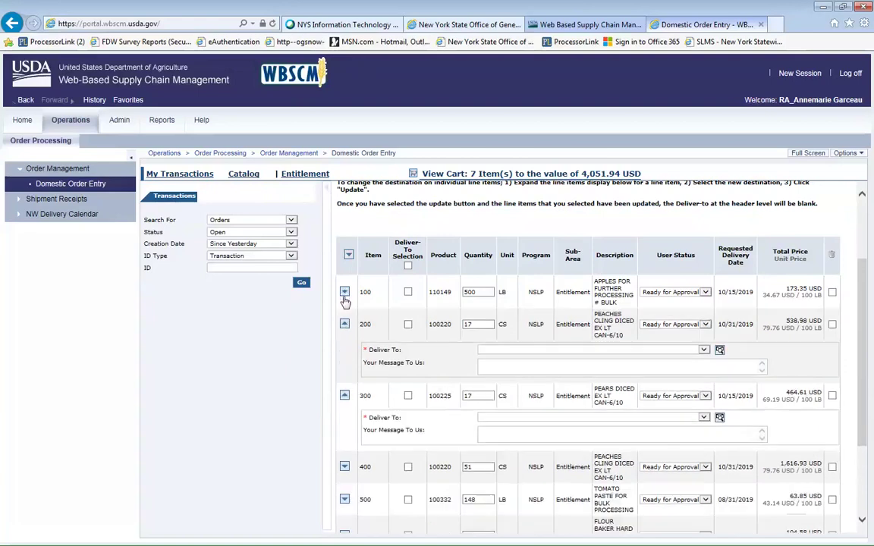
left_click(344, 324)
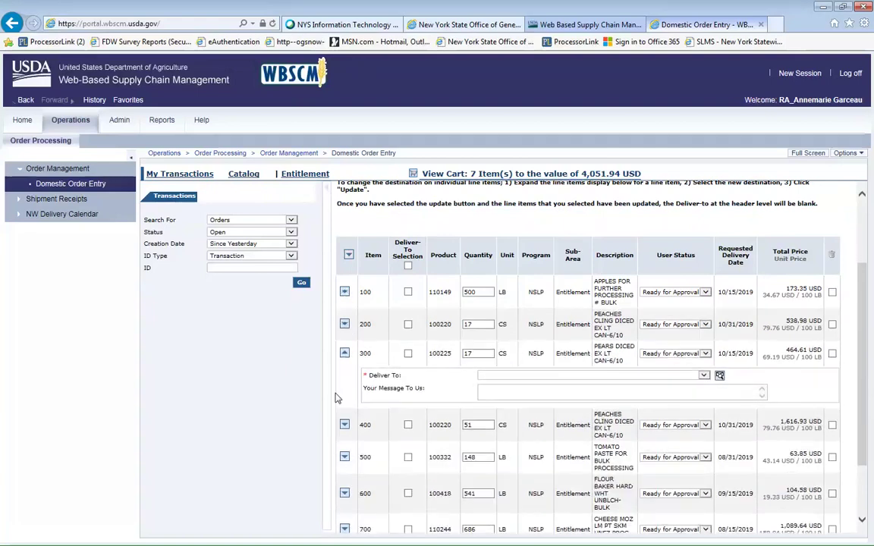
left_click(345, 354)
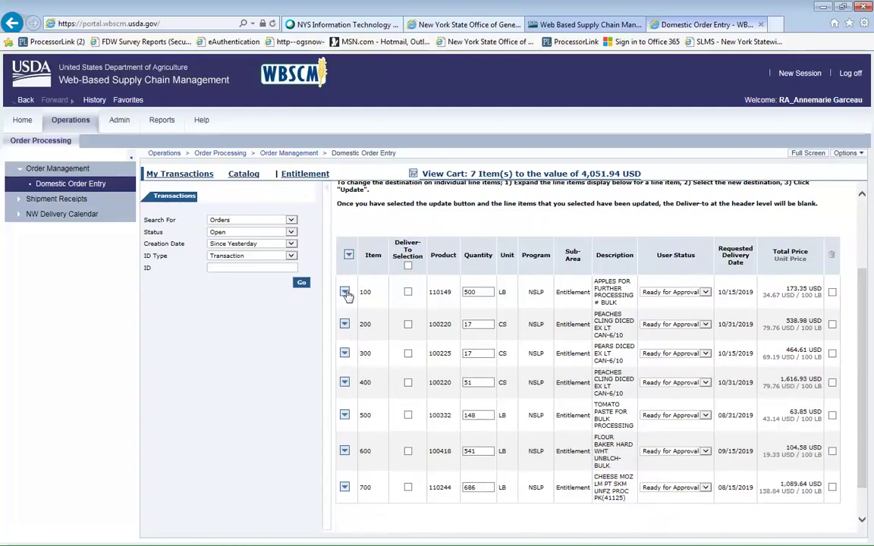
left_click(345, 293)
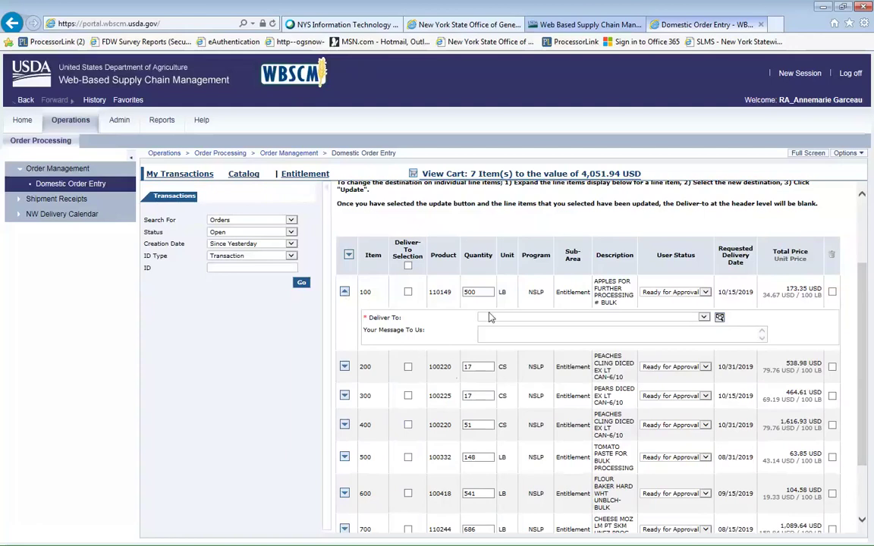
Set line 100's Deliver To to NATIONAL FOOD GROUP, HARTFORD, MI, then expand line 200.
left_click(704, 318)
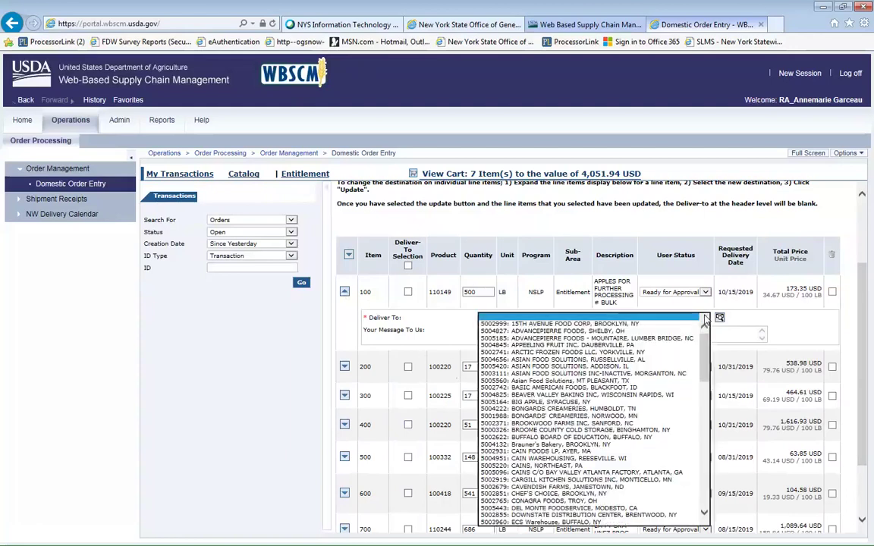
scroll(668, 403, "down", 4)
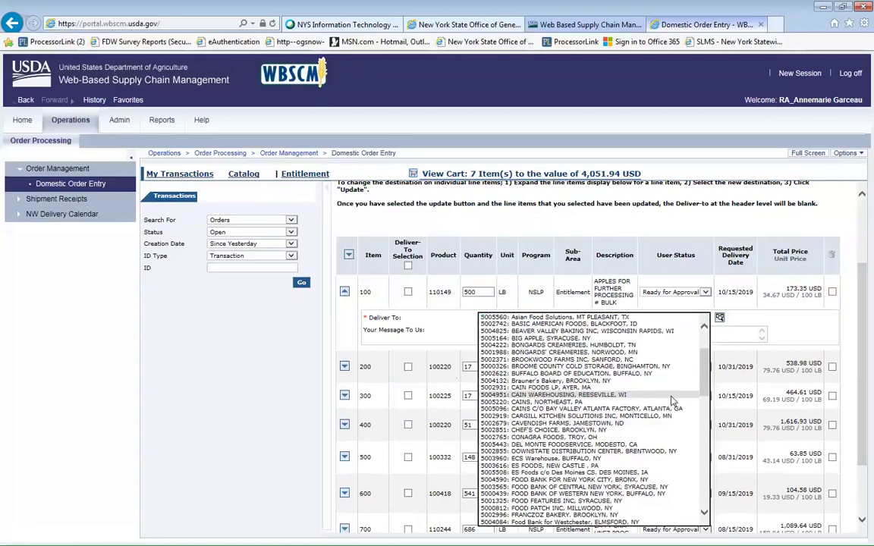
scroll(669, 405, "down", 5)
scroll(671, 406, "down", 15)
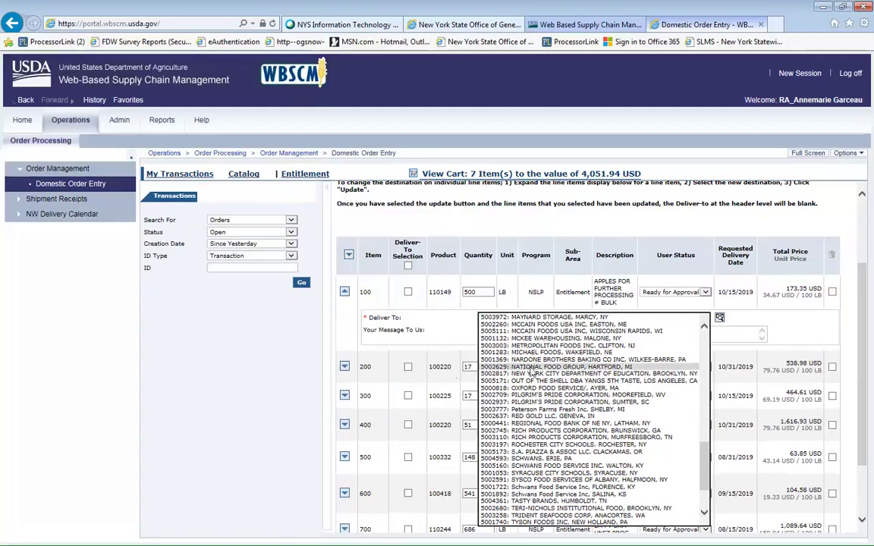
left_click(511, 368)
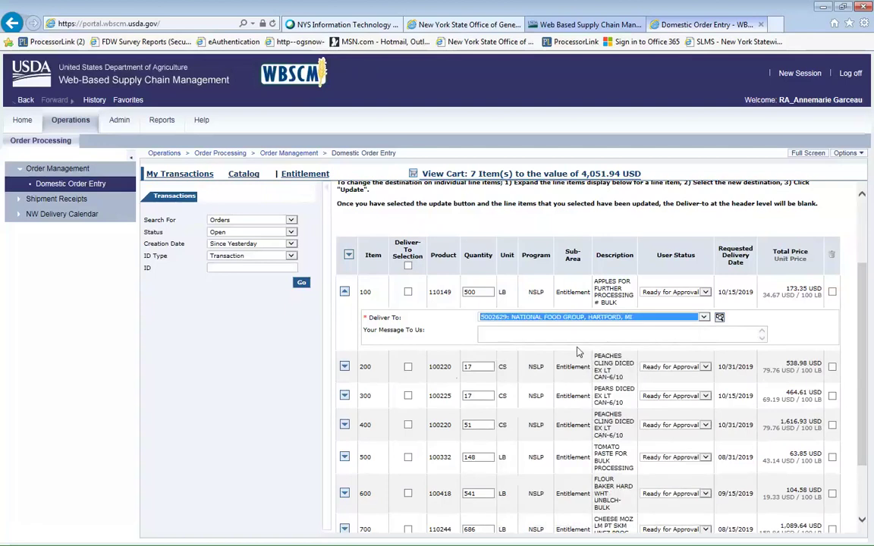
left_click(344, 367)
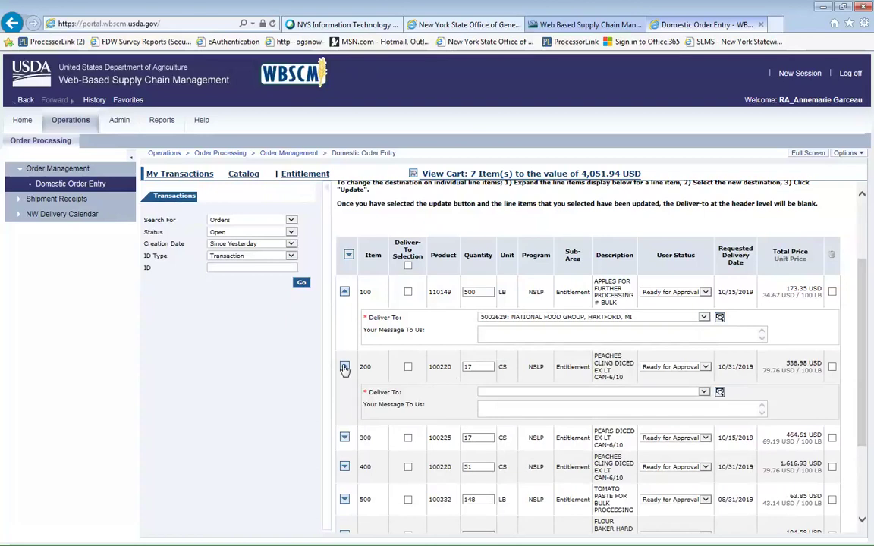
Set the Deliver To for items 200 and 300 to DEL MONTE FOODSERVICE, Modesto, CA.
left_click(623, 392)
scroll(618, 425, "down", 2)
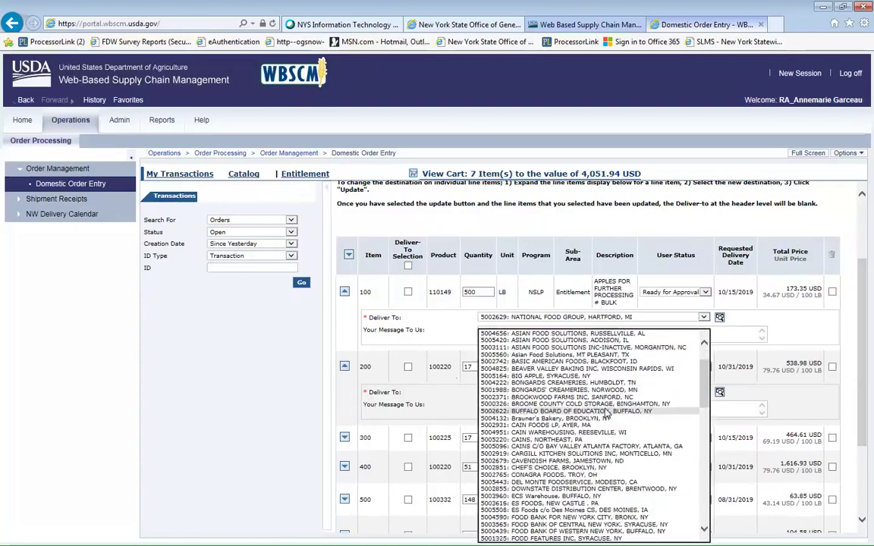
left_click(590, 482)
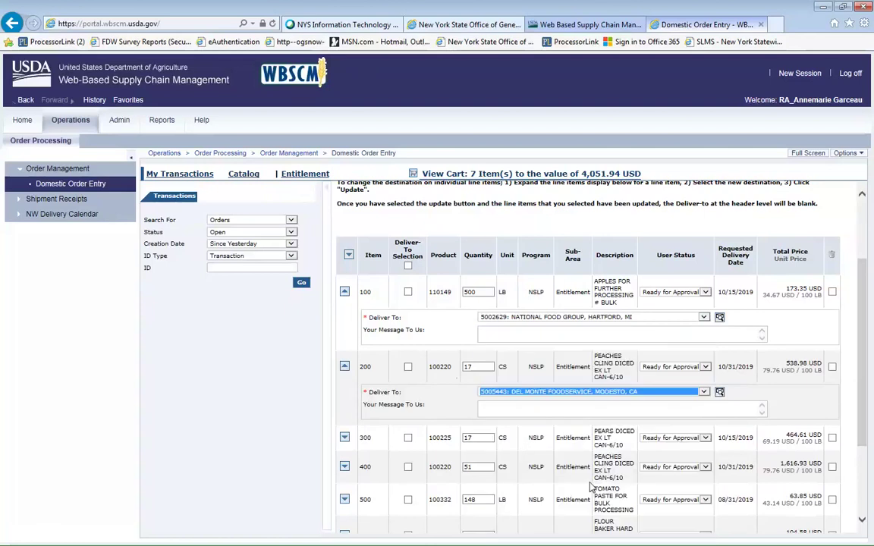
left_click(345, 438)
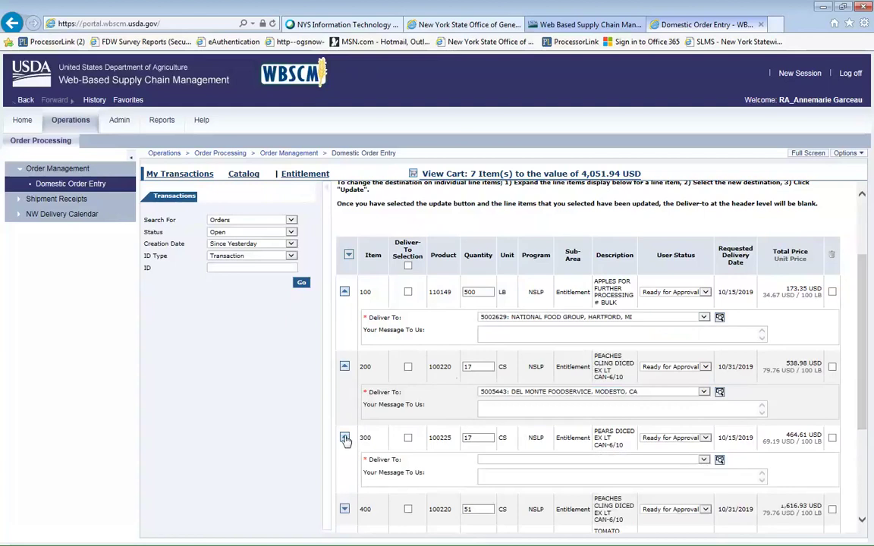
left_click(596, 462)
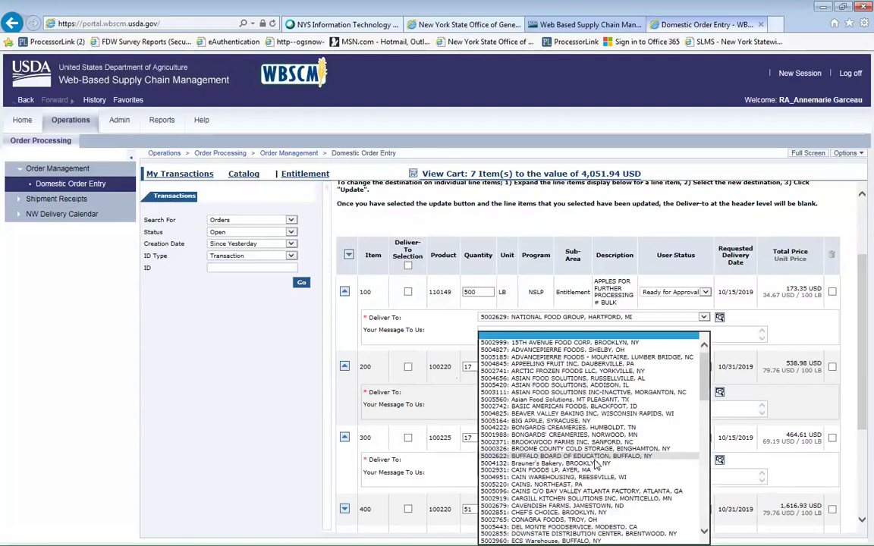
scroll(593, 466, "down", 10)
scroll(591, 468, "up", 3)
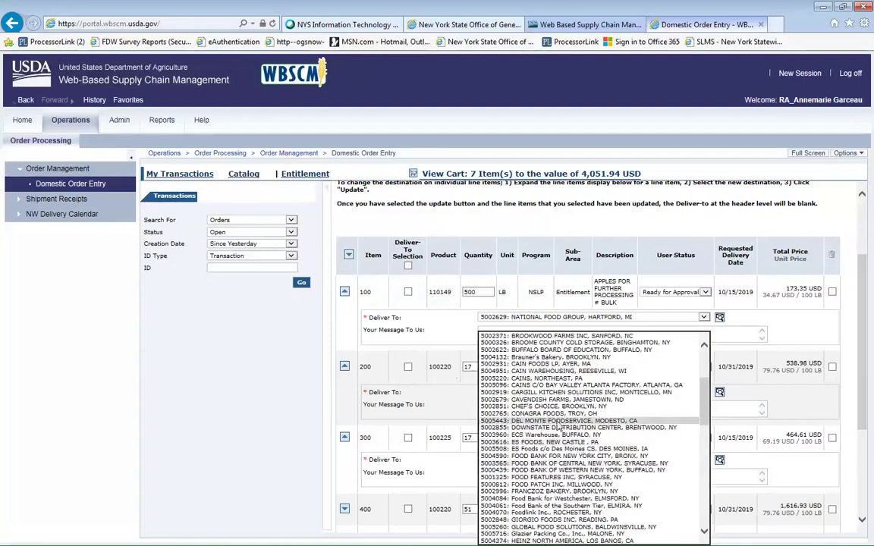
left_click(561, 420)
Apply the new destinations to the order lines with Update.
left_click(533, 494)
scroll(534, 494, "down", 3)
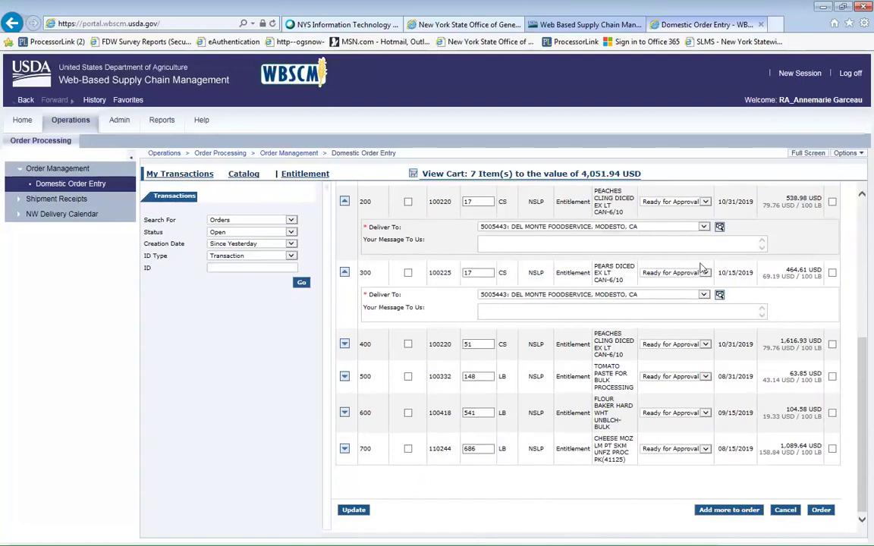
left_click(356, 511)
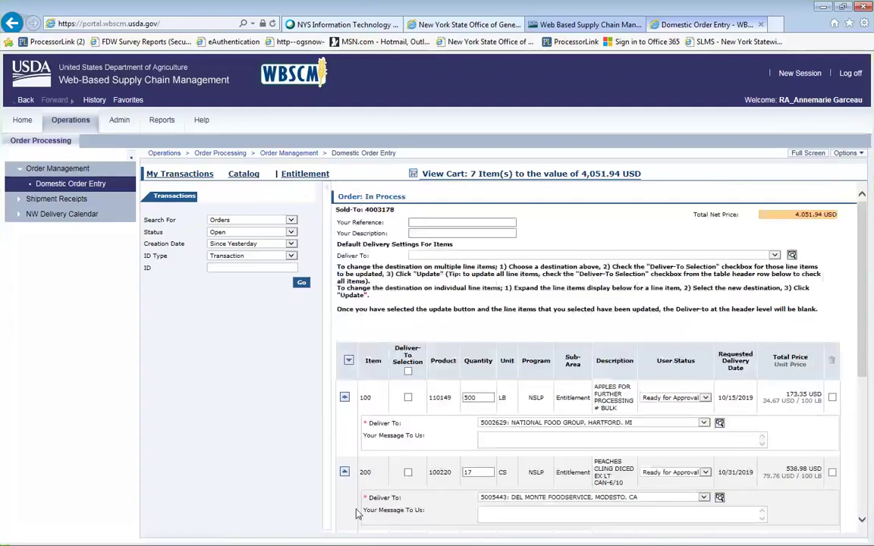
scroll(627, 408, "down", 3)
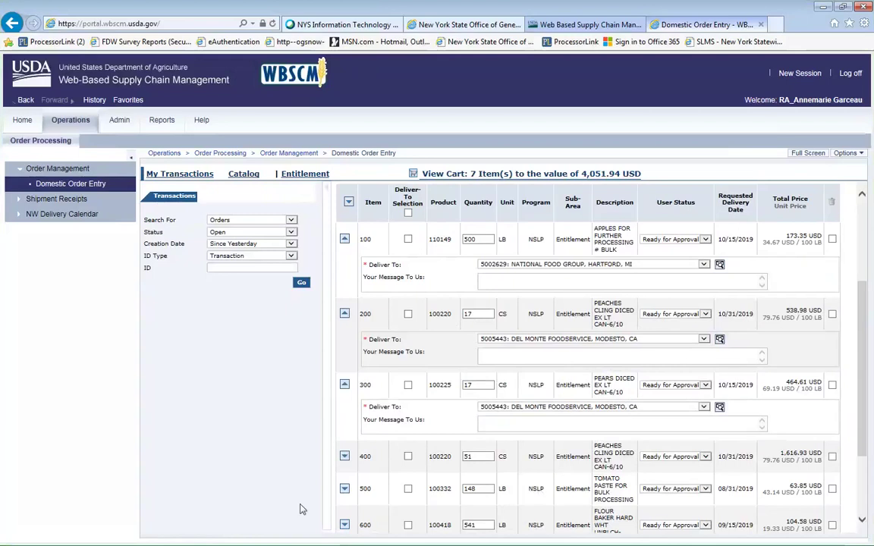
Route line item 400 to NATIONAL FOOD GROUP, Hartford, MI.
left_click(345, 458)
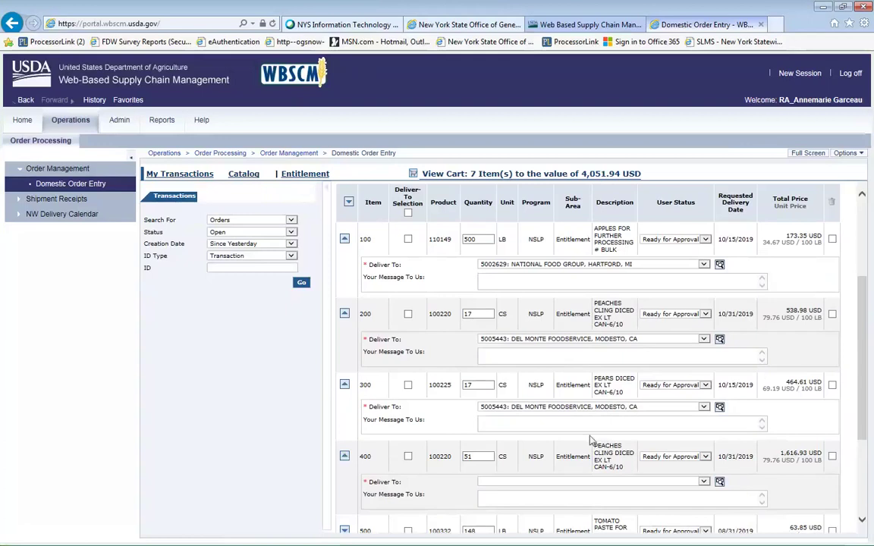
left_click(581, 481)
scroll(584, 490, "down", 10)
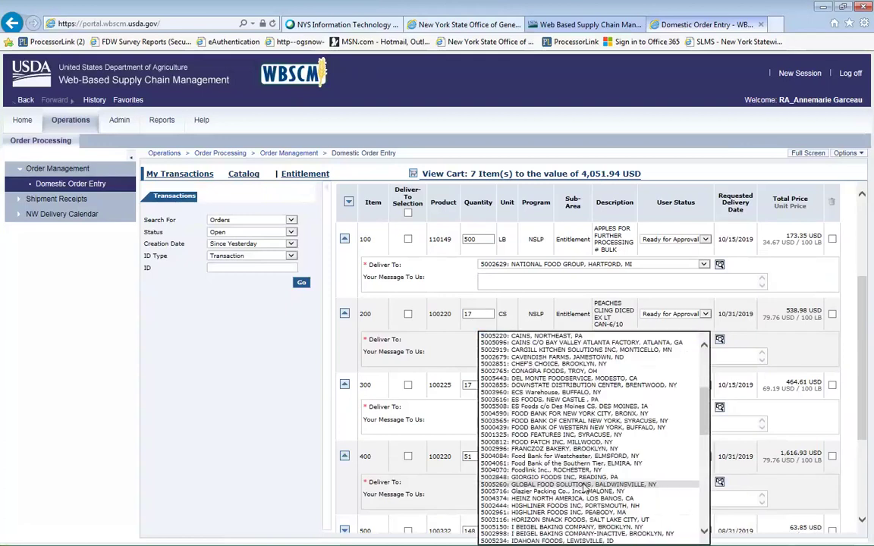
scroll(584, 489, "down", 6)
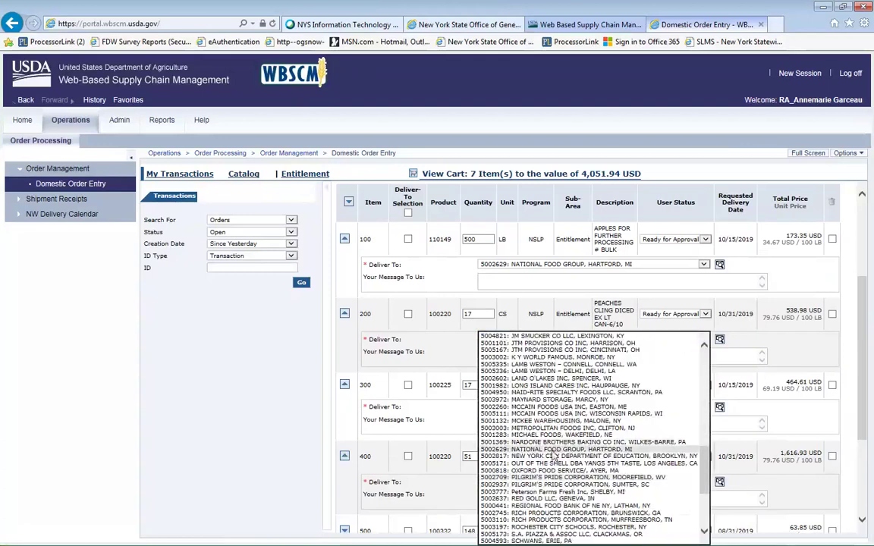
left_click(553, 451)
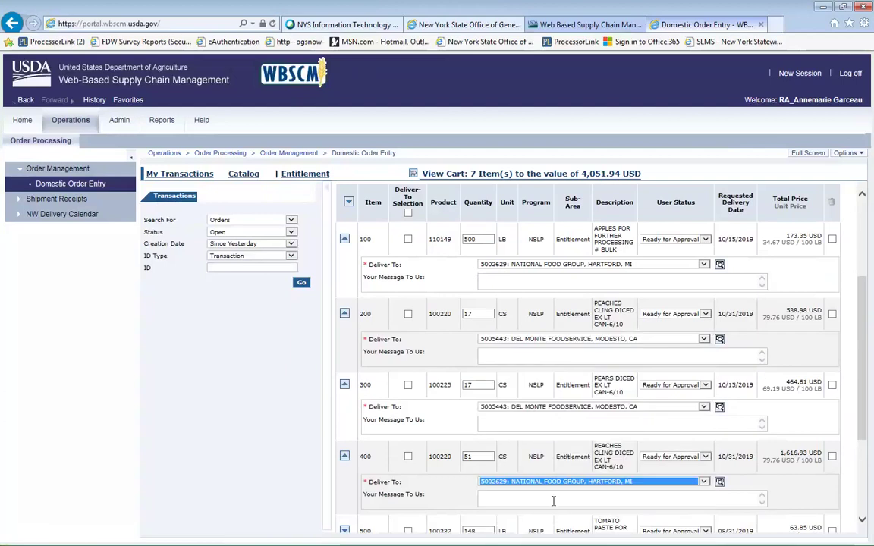
scroll(553, 502, "down", 2)
scroll(555, 504, "down", 2)
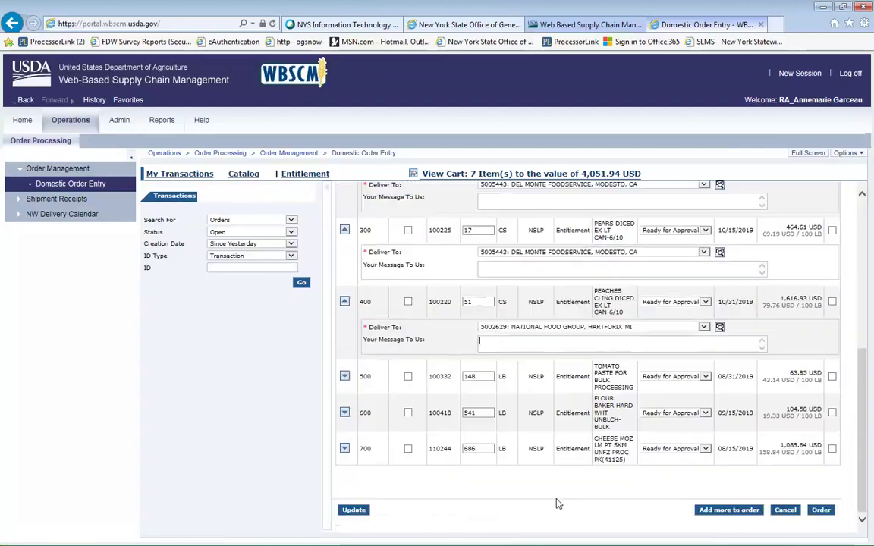
Route line item 500 to SCHWANS FOOD SERVICE INC, Walton, KY.
left_click(343, 377)
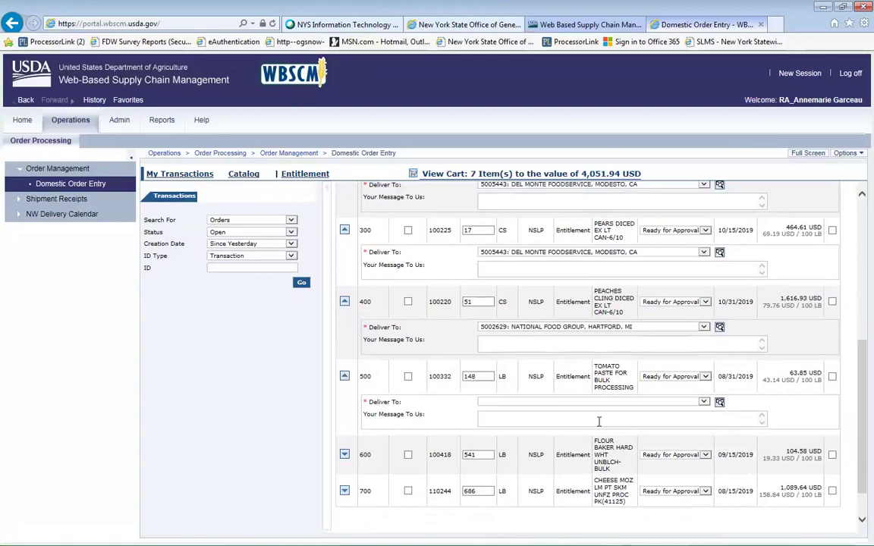
left_click(645, 404)
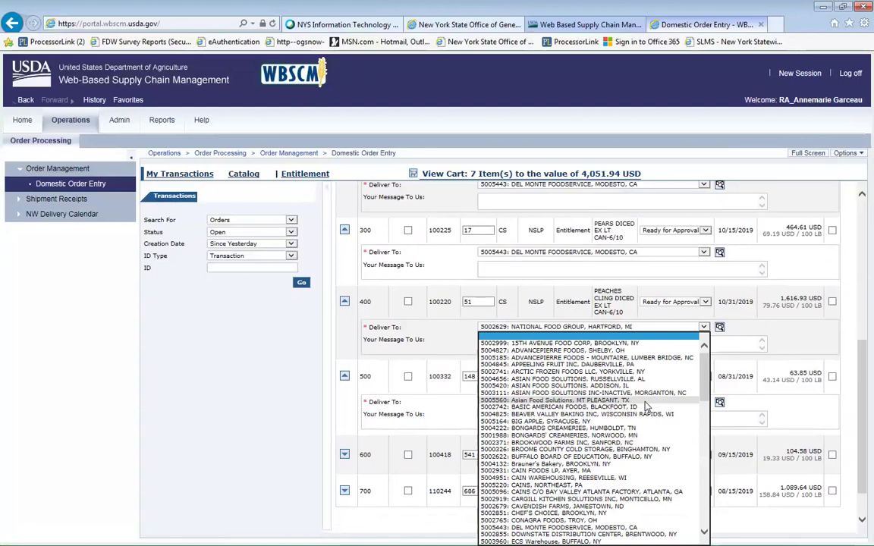
scroll(646, 408, "down", 15)
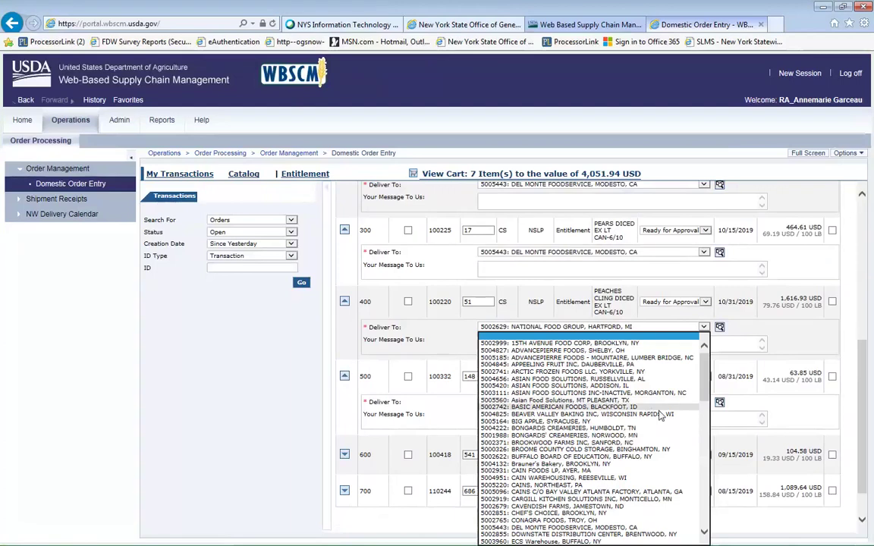
scroll(663, 440, "down", 20)
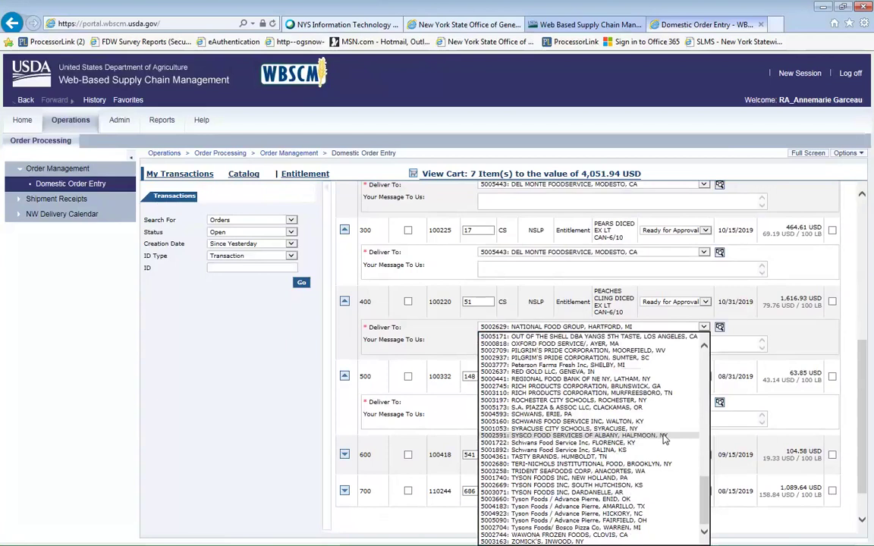
left_click(535, 422)
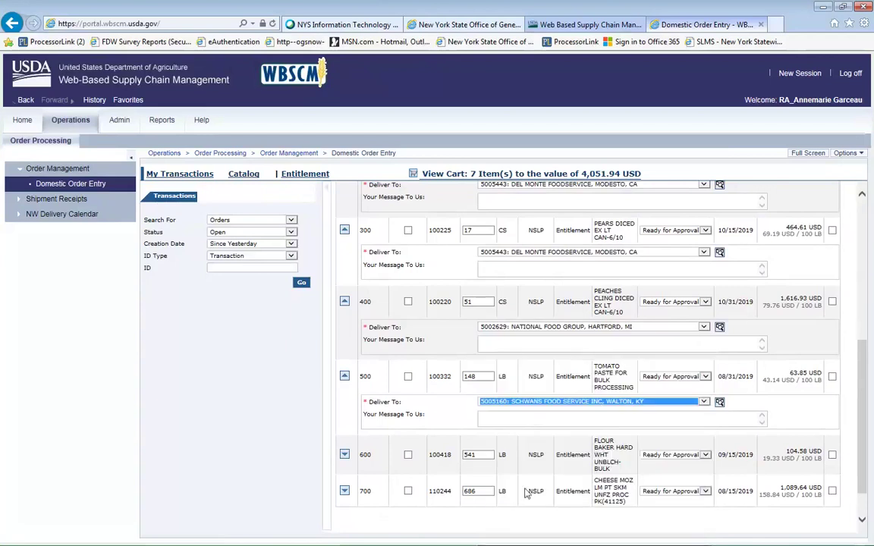
left_click(344, 454)
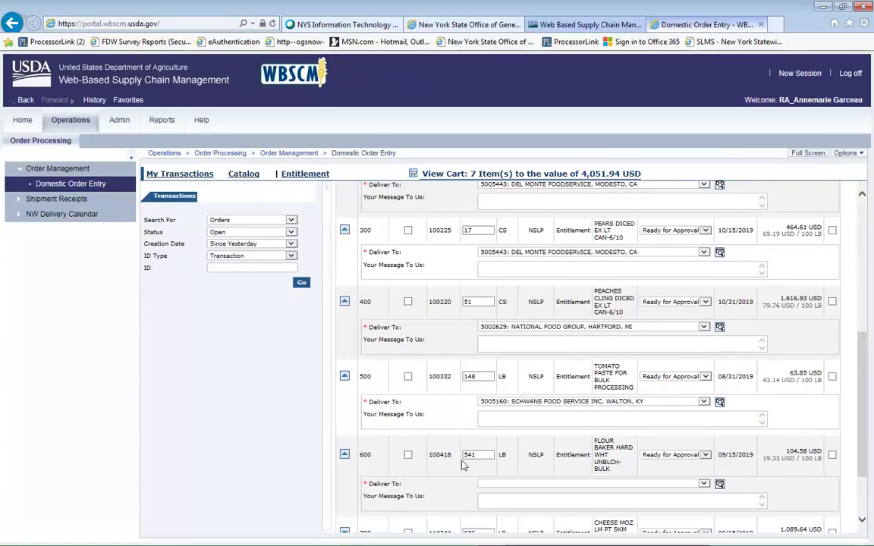
Send item 600 to 5001722: Schwans Food Service Inc, Florence, KY.
left_click(554, 484)
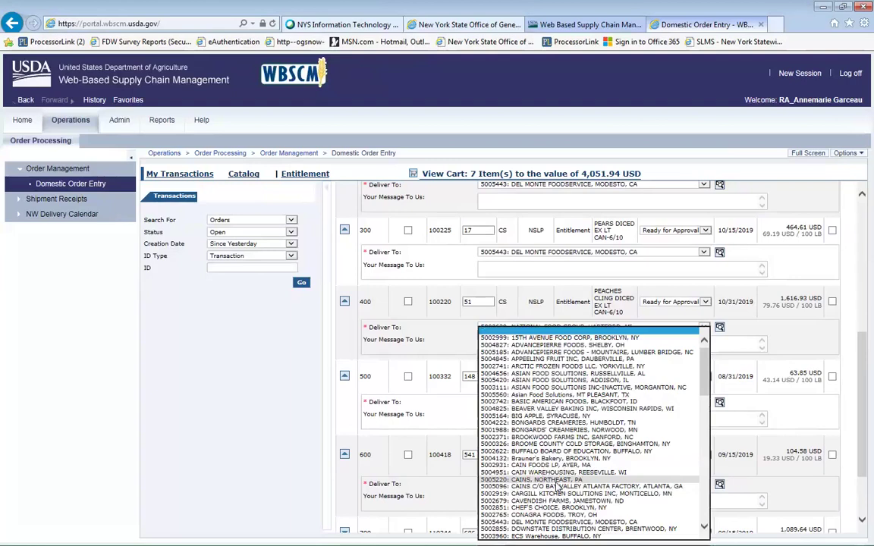
scroll(559, 486, "down", 20)
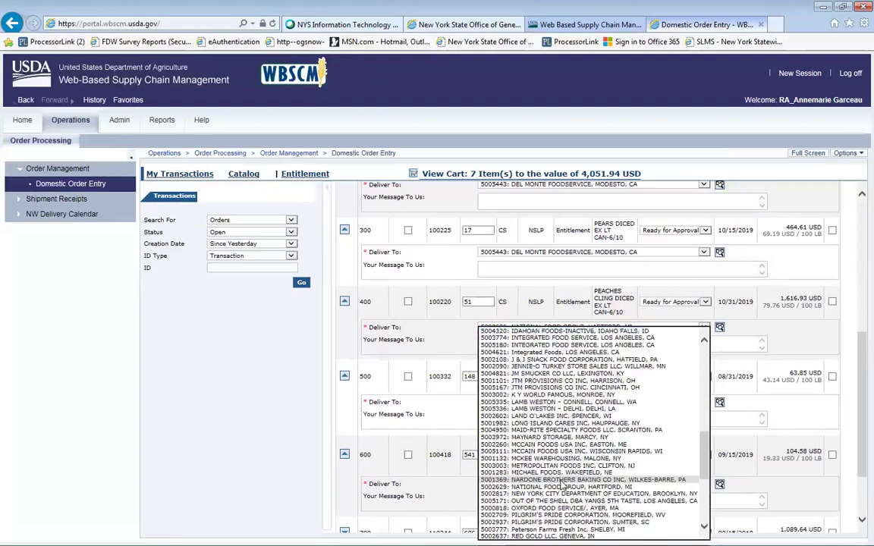
scroll(562, 486, "down", 3)
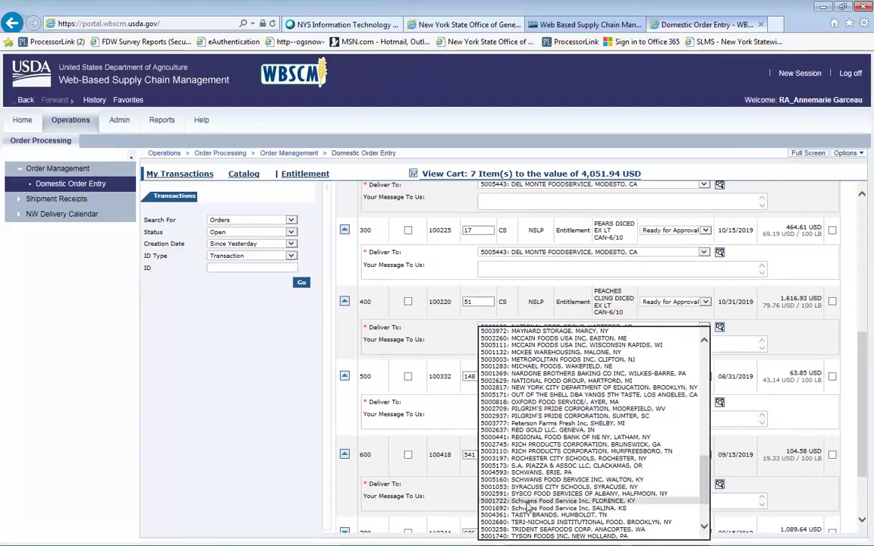
left_click(529, 502)
left_click(546, 497)
scroll(547, 499, "down", 2)
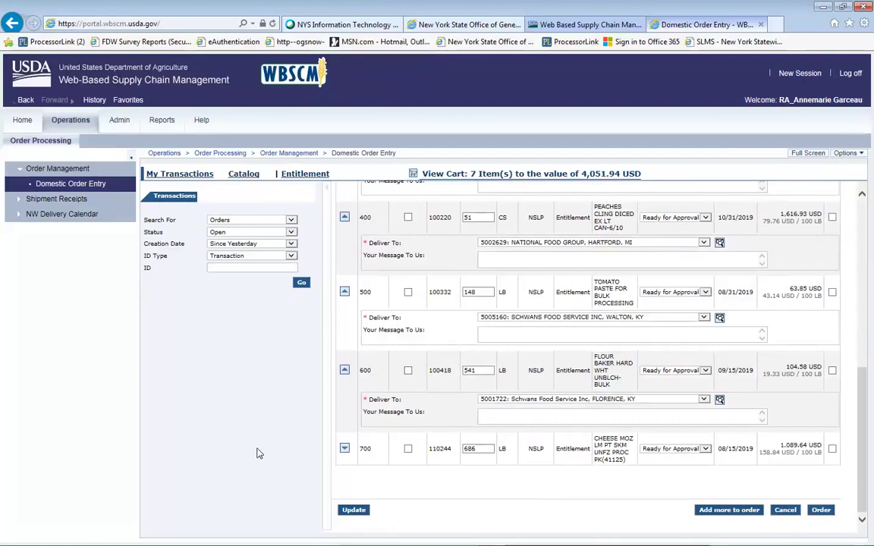
Send item 700 to the same Schwans Food Service Inc, Florence, KY destination.
left_click(345, 449)
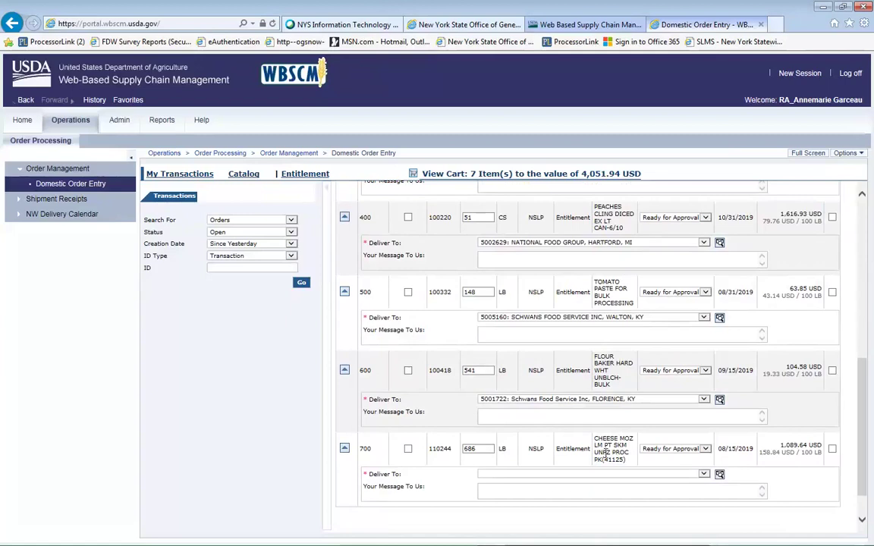
left_click(677, 475)
scroll(678, 480, "down", 20)
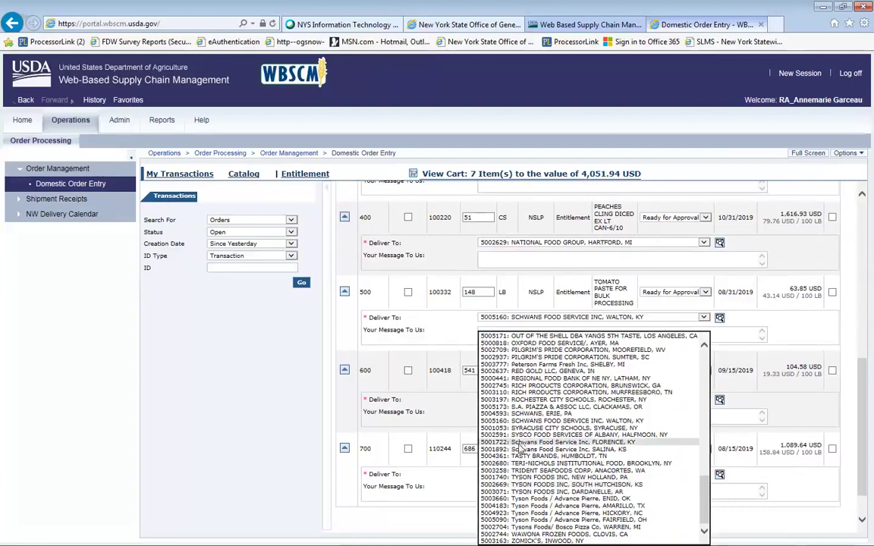
left_click(561, 441)
left_click(560, 495)
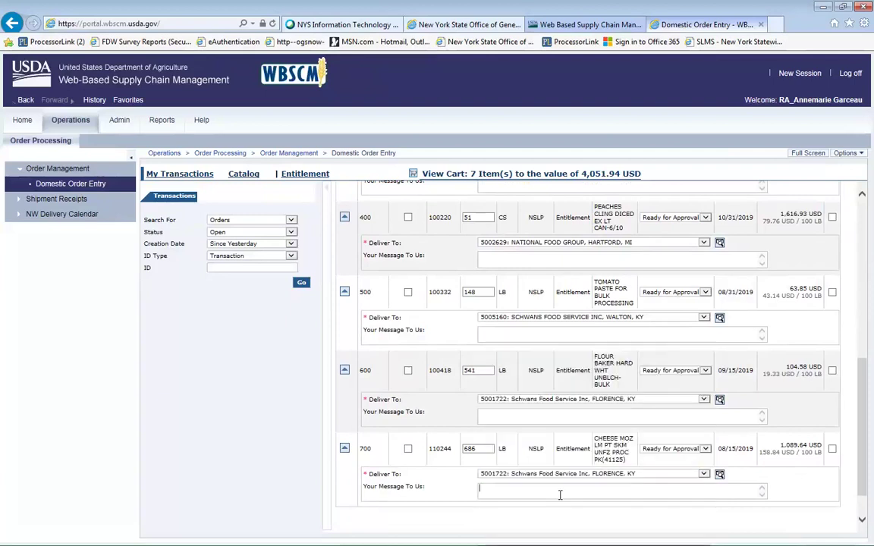
scroll(560, 497, "down", 2)
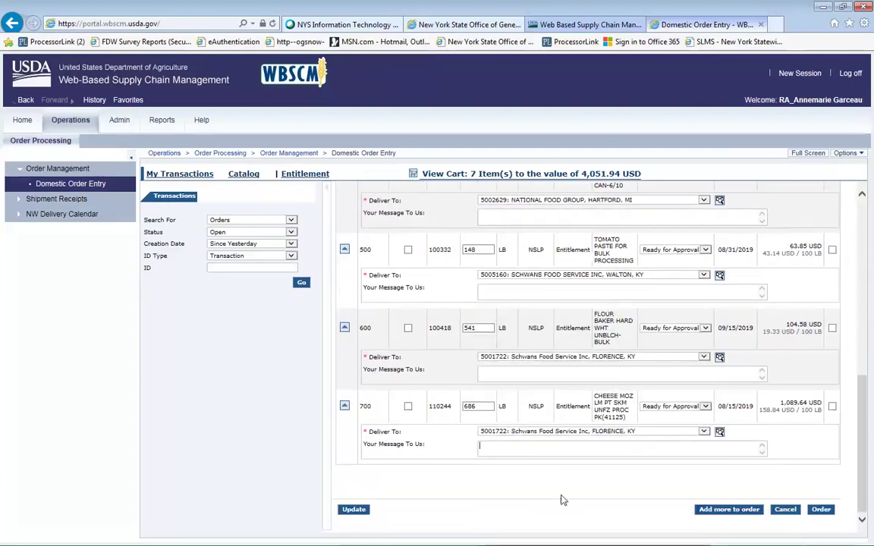
Save the delivery destinations with Update and expand all line items.
left_click(354, 510)
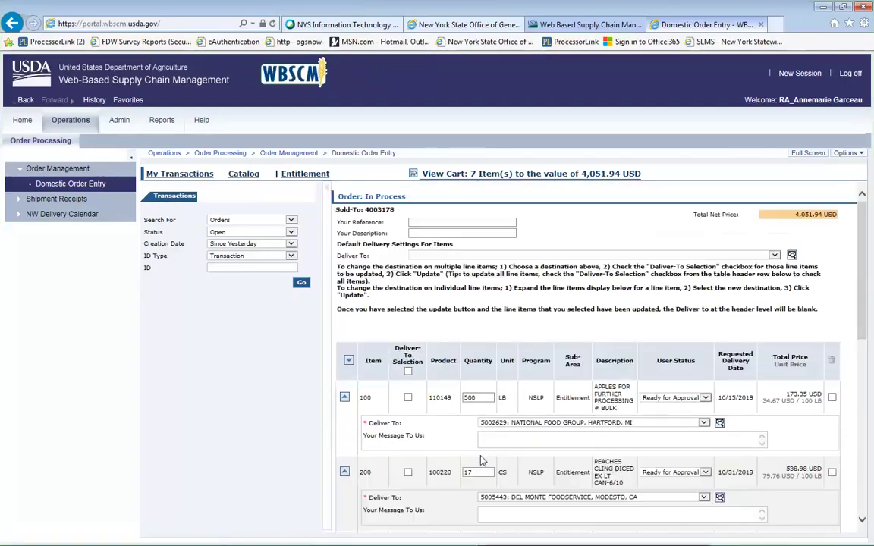
left_click(349, 361)
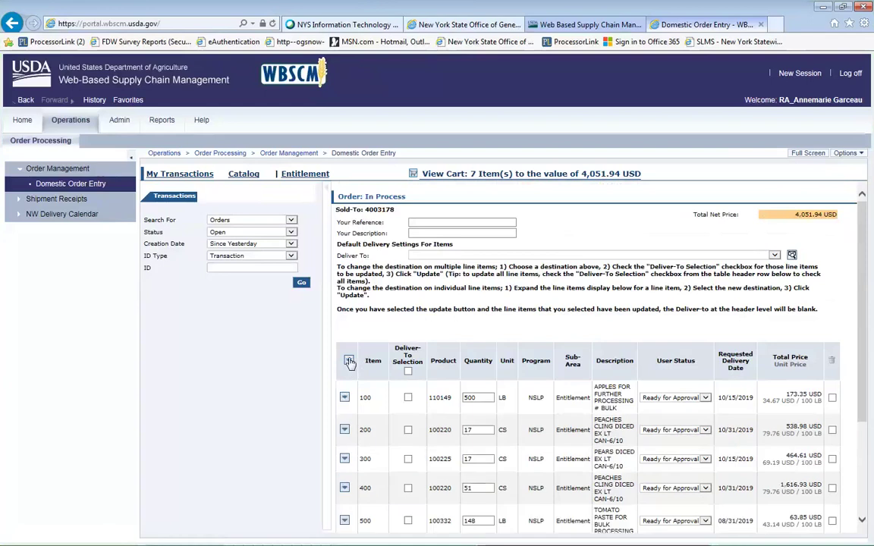
scroll(519, 342, "down", 2)
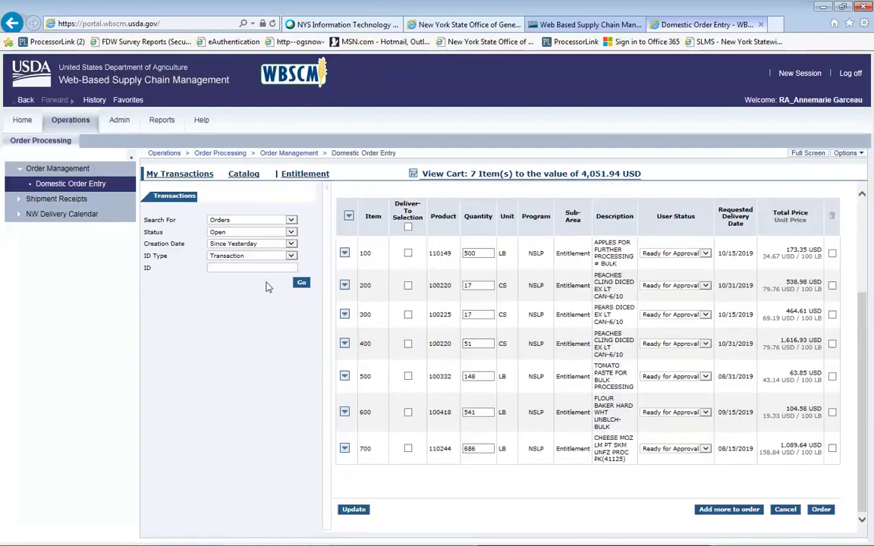
left_click(349, 217)
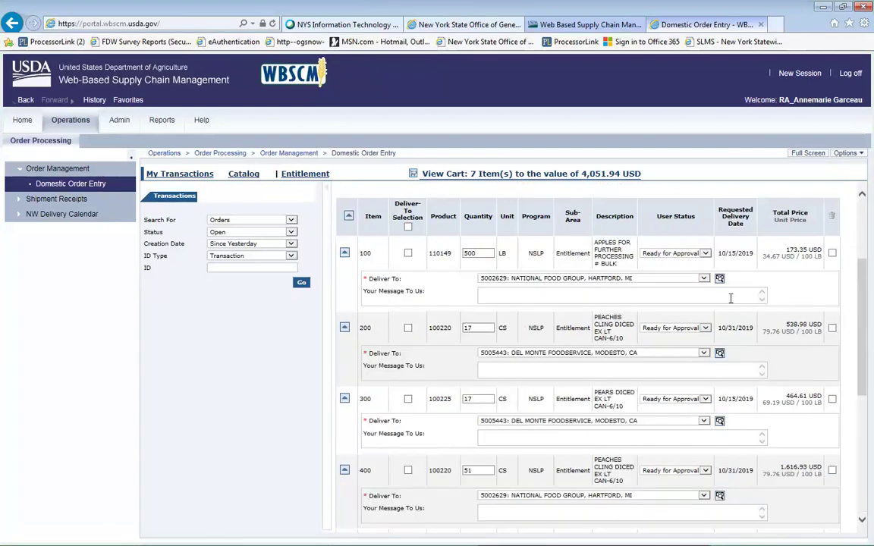
scroll(649, 284, "down", 5)
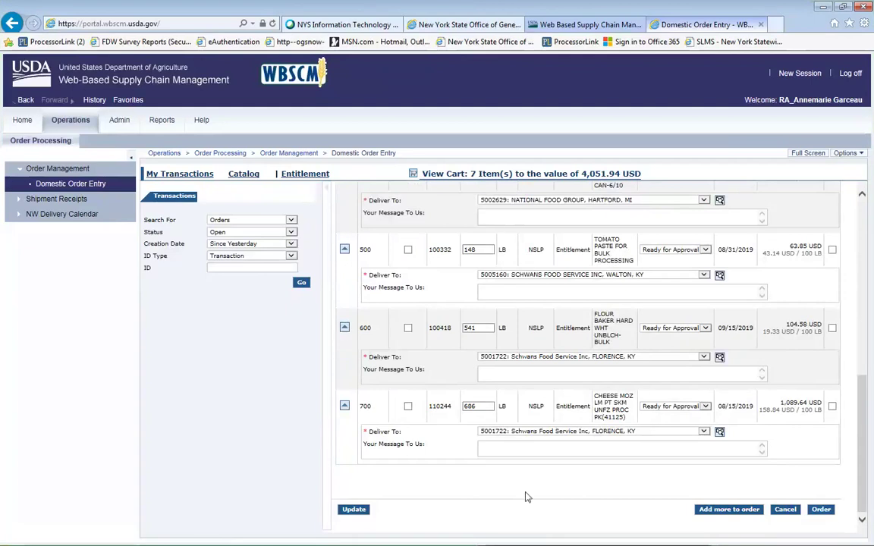
scroll(527, 497, "up", 3)
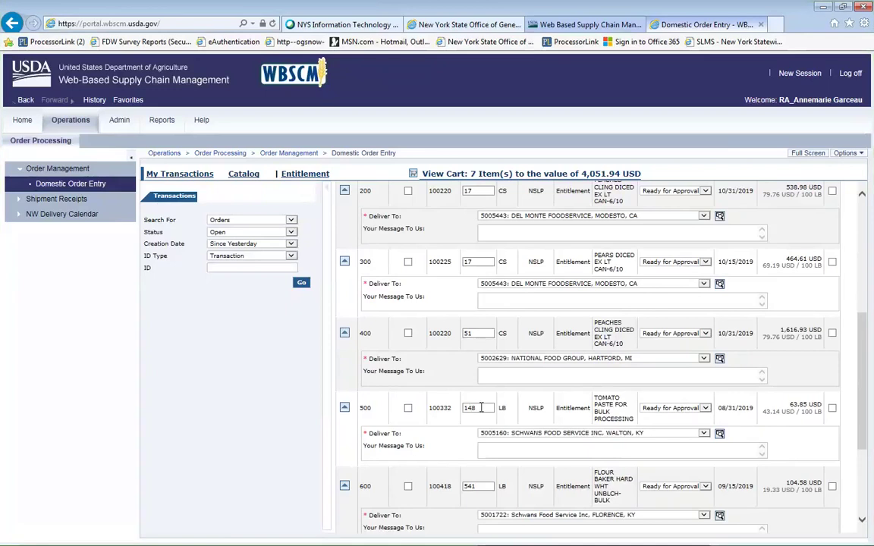
Change item 500's tomato paste quantity from 148 to 250 LB.
left_click_drag(481, 407, 448, 410)
type("250")
key("Return")
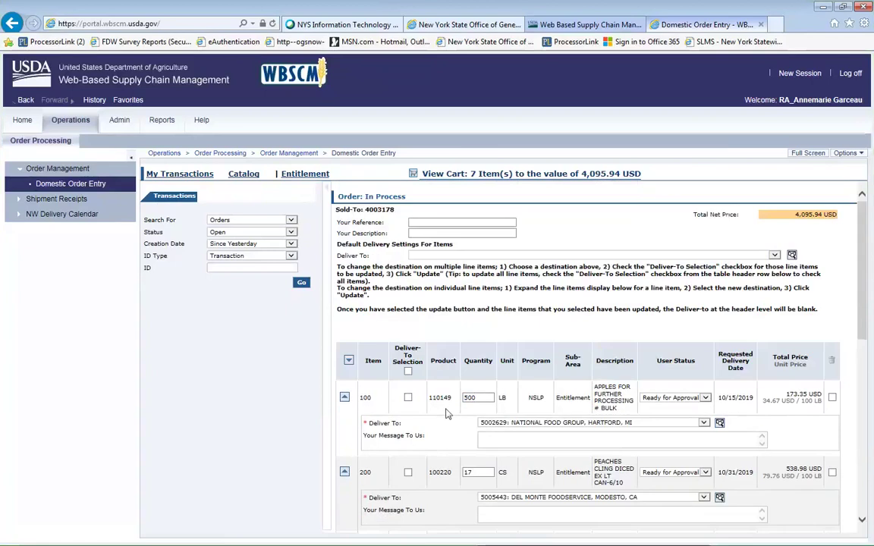
Refresh the order with Update to show the current line items.
scroll(471, 425, "down", 6)
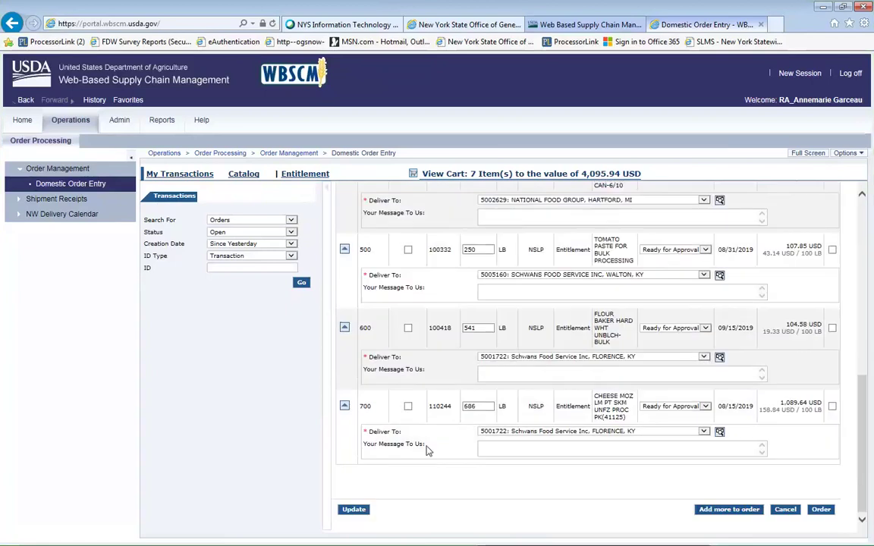
left_click(354, 511)
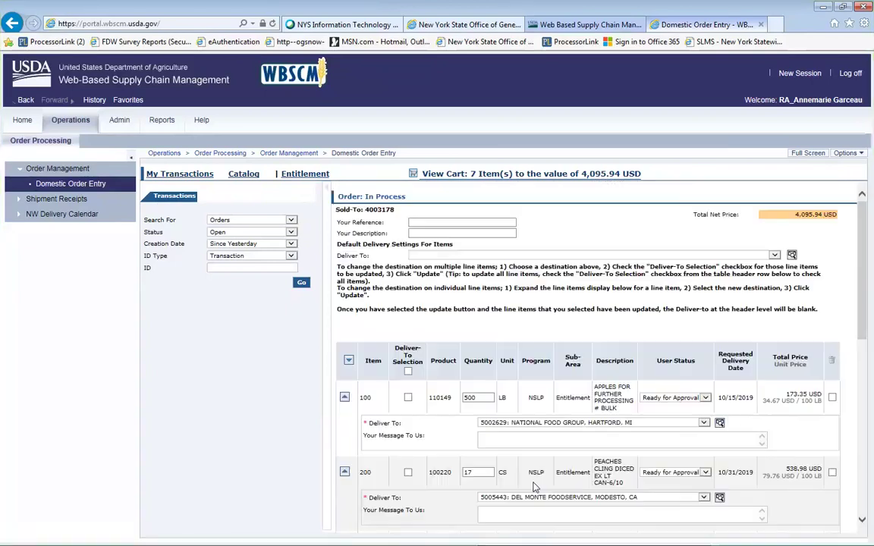
scroll(534, 486, "down", 5)
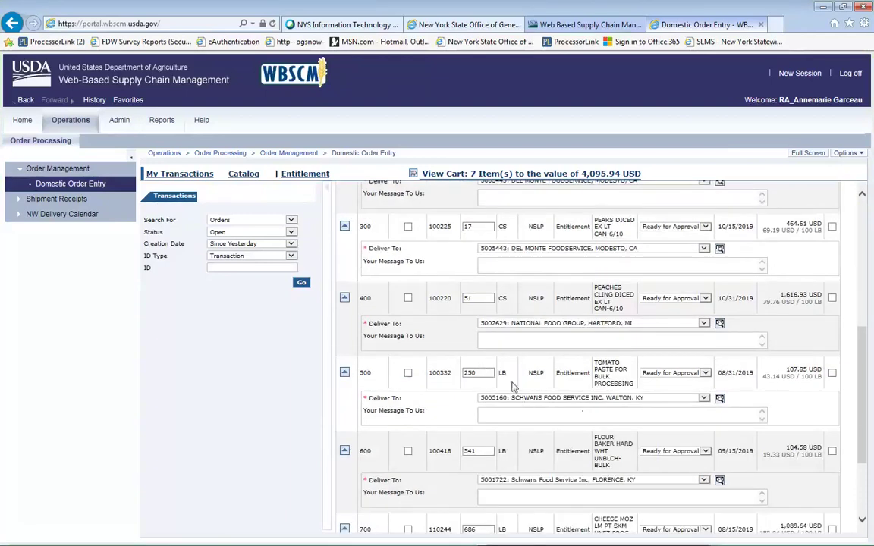
scroll(652, 433, "up", 6)
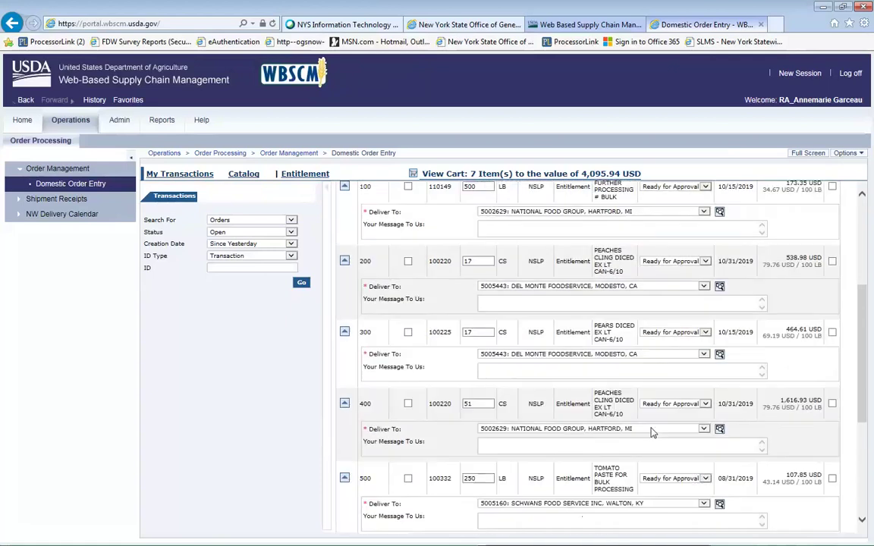
scroll(652, 433, "up", 1)
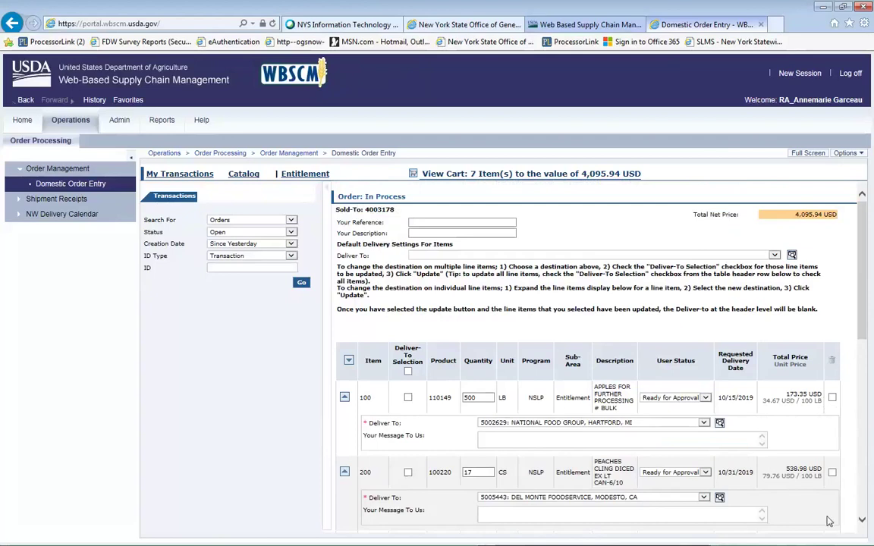
Mark items 100 (apples) and 200 (peaches) for deletion and apply the update.
left_click(833, 398)
left_click(832, 472)
scroll(691, 452, "down", 3)
scroll(691, 452, "down", 3)
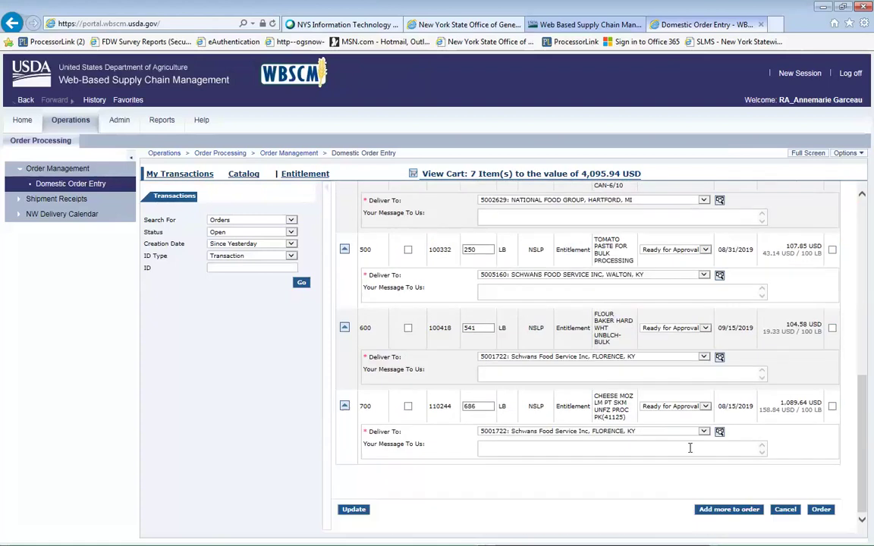
left_click(353, 511)
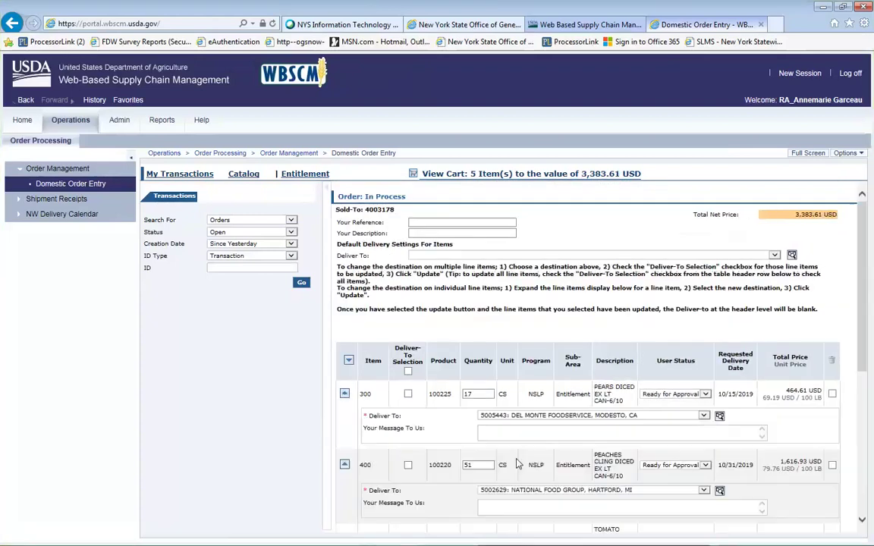
Send the five-item order and confirm OK in the send dialog.
scroll(789, 455, "down", 5)
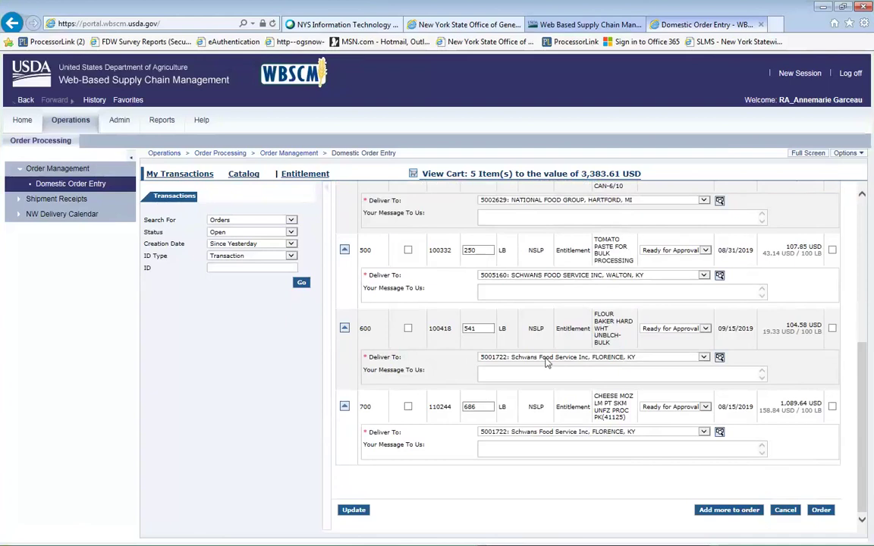
left_click(822, 510)
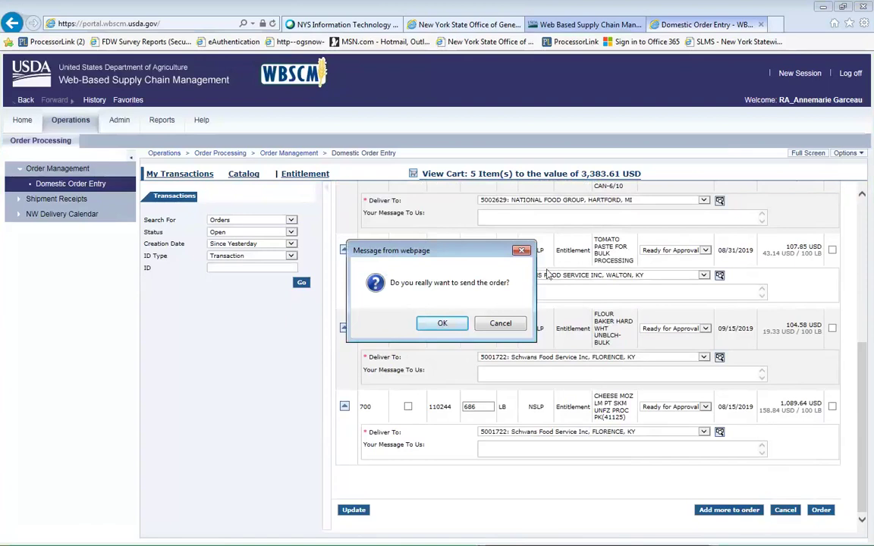
left_click(442, 324)
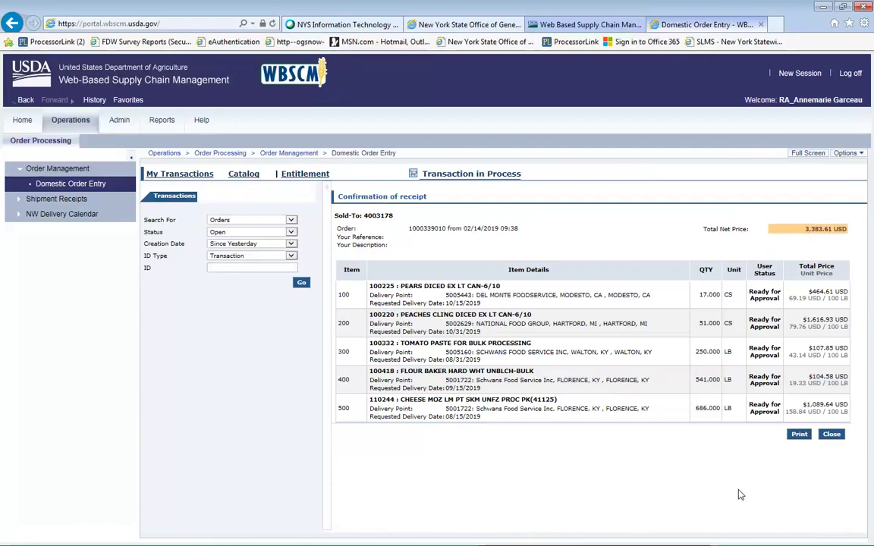
Print the confirmation of receipt through the Windows Print dialog, then close it.
left_click(800, 435)
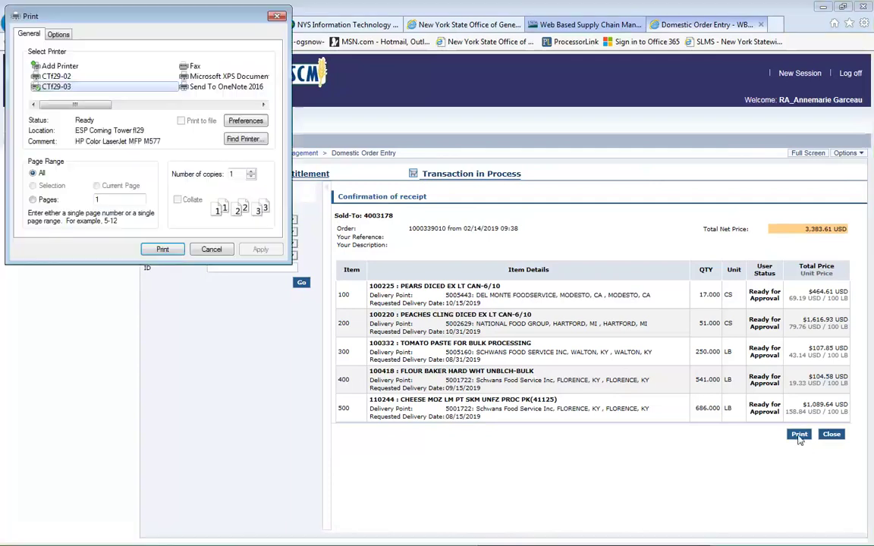
left_click(168, 250)
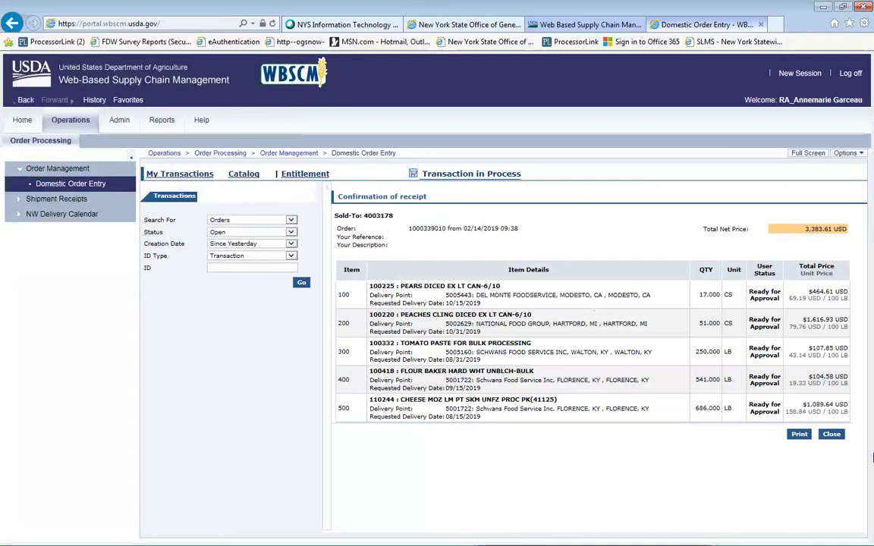
left_click(832, 435)
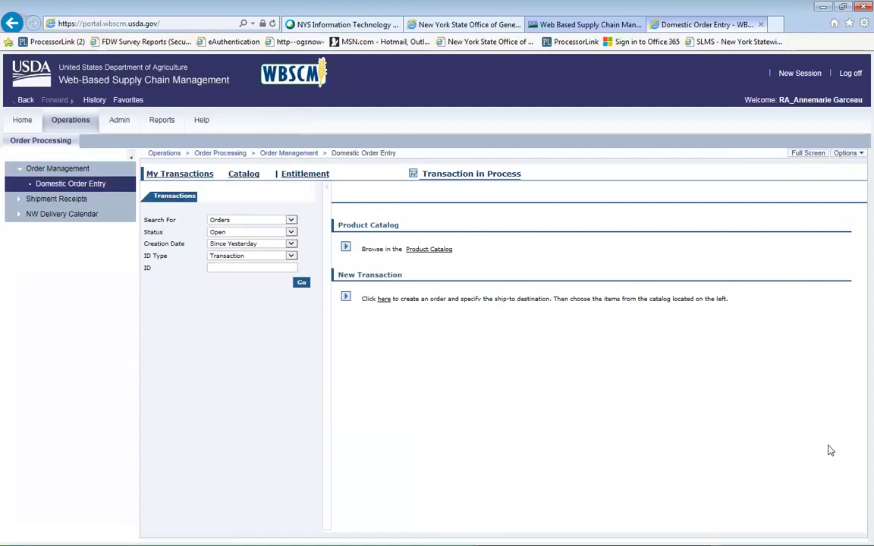
Run the Requisition Status Report for requested delivery dates 07012015 to 06302020.
left_click(163, 120)
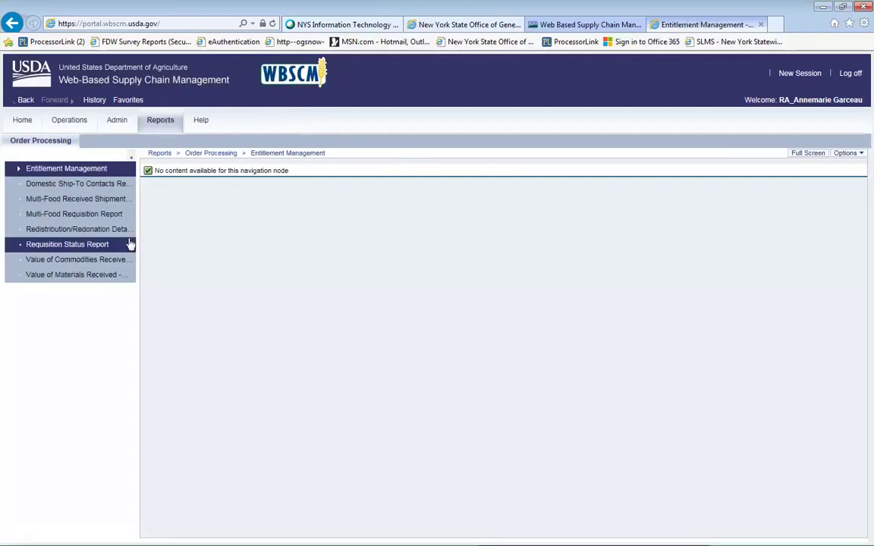
left_click(88, 247)
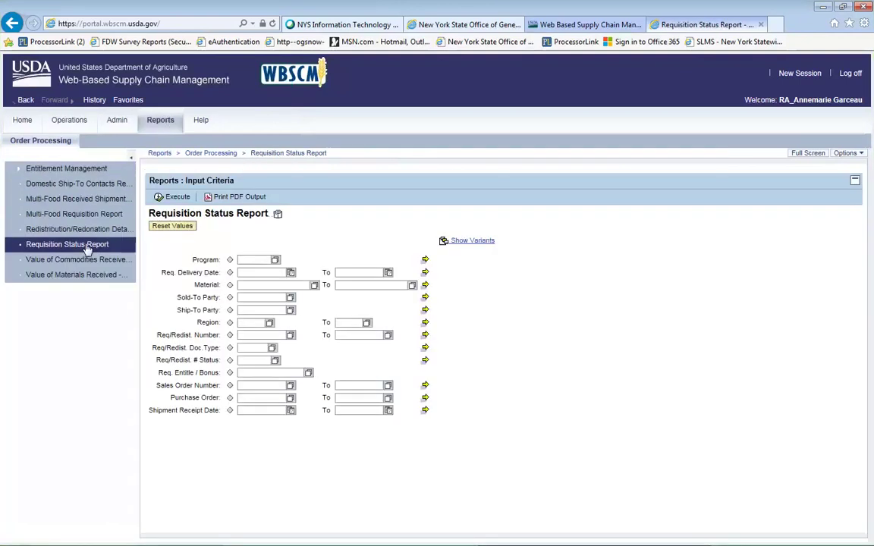
left_click(268, 274)
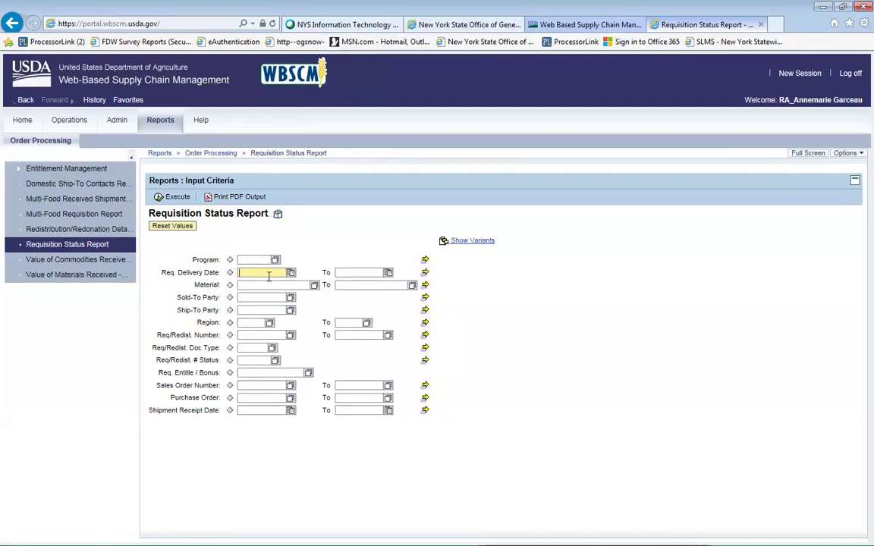
type("07012015")
key("Tab")
type("0630")
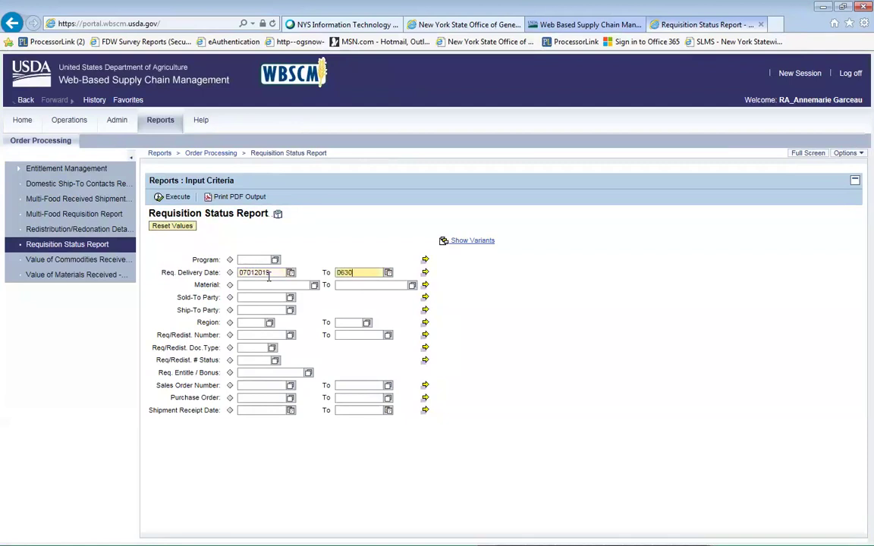
type("2020")
left_click(174, 198)
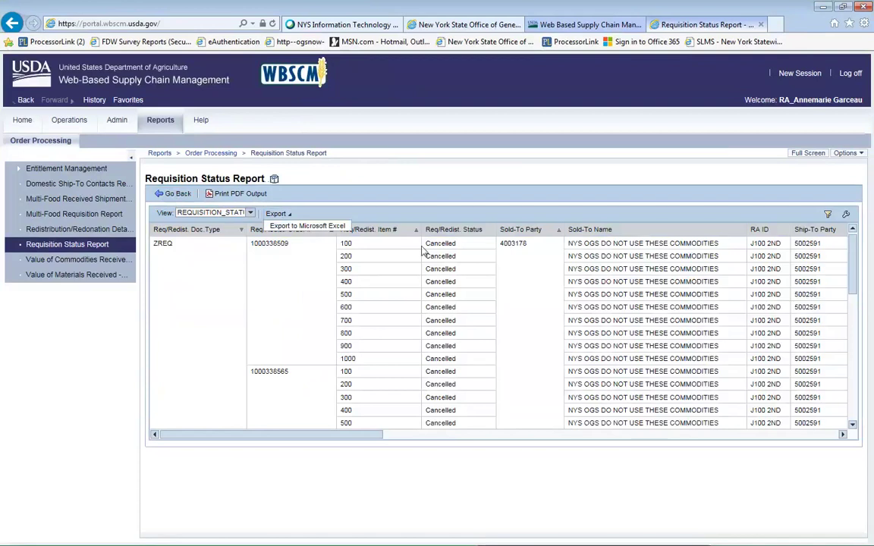
Export the report results to Microsoft Excel, save the .xls file and open it despite the format warning.
left_click(307, 225)
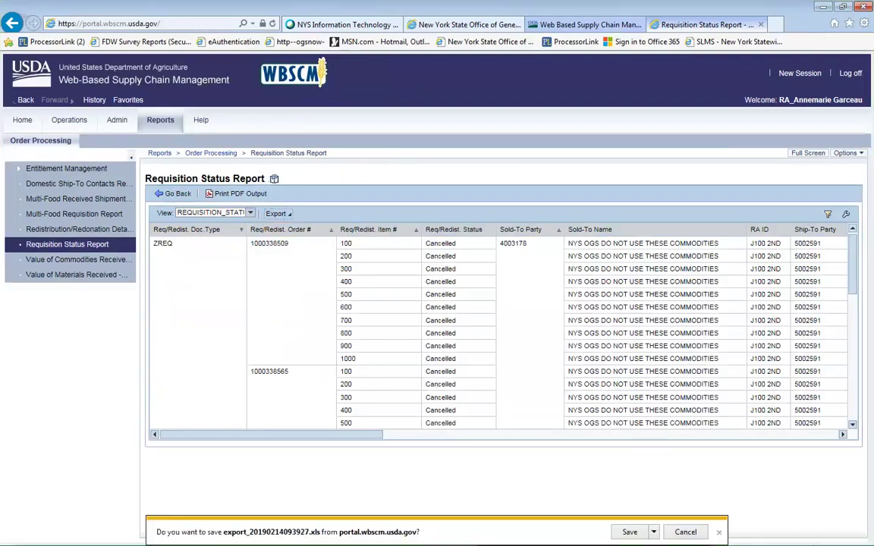
left_click(630, 532)
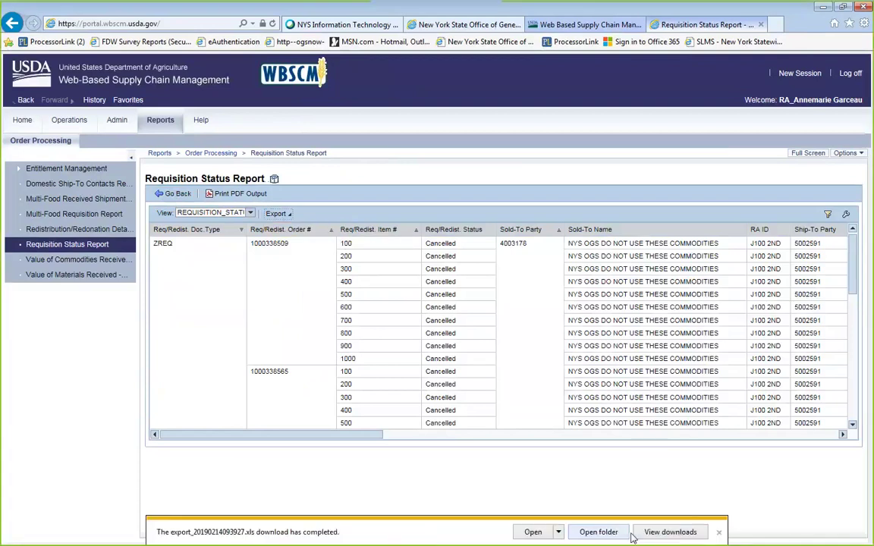
left_click(535, 531)
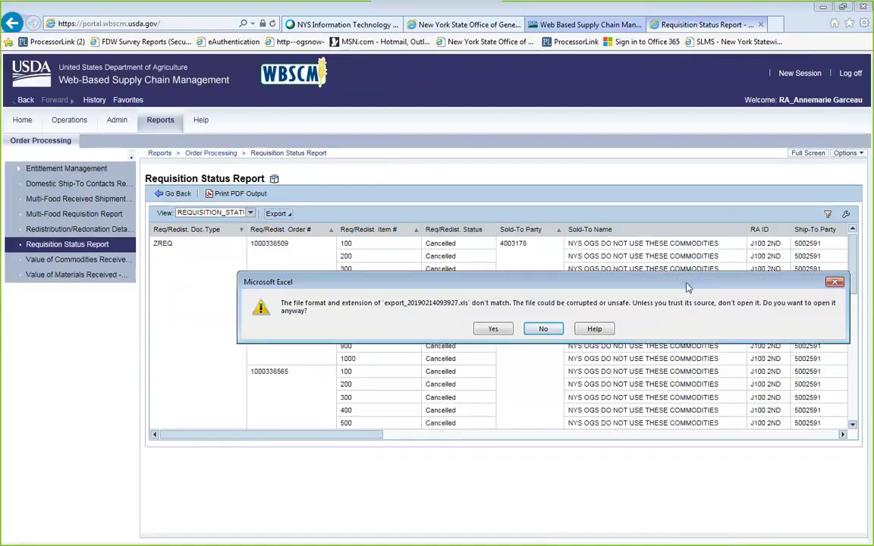
left_click(493, 328)
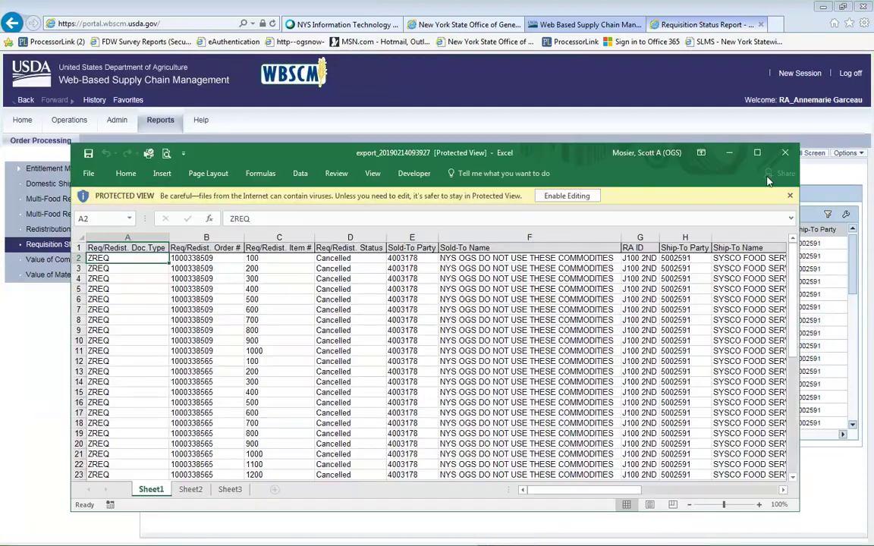
Maximize Excel and delete Cancelled rows 2–41, keeping the five Ready for Approval lines.
left_click(757, 152)
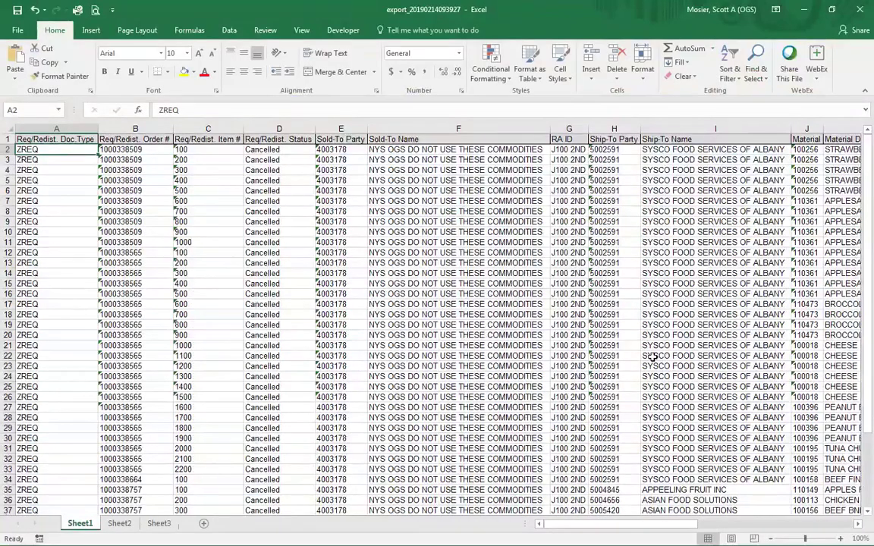
scroll(653, 344, "down", 3)
scroll(653, 345, "up", 2)
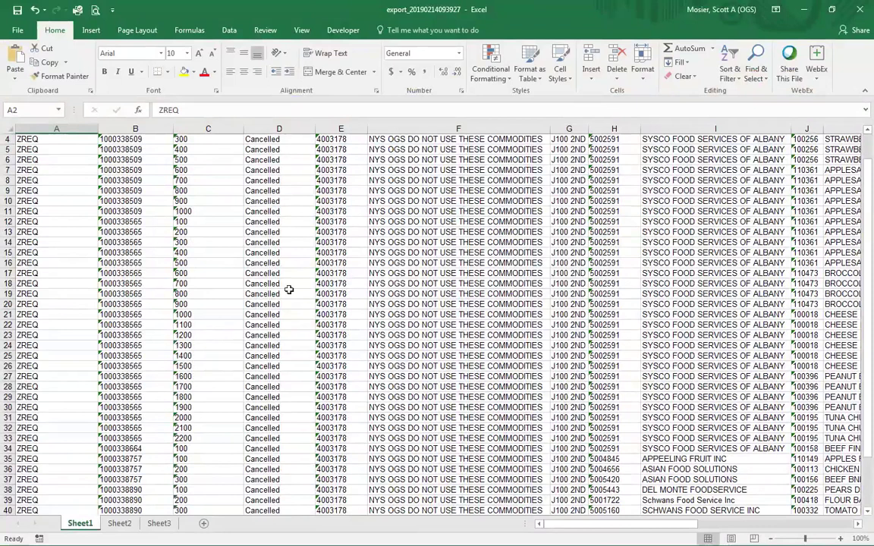
scroll(250, 356, "down", 2)
scroll(250, 357, "down", 2)
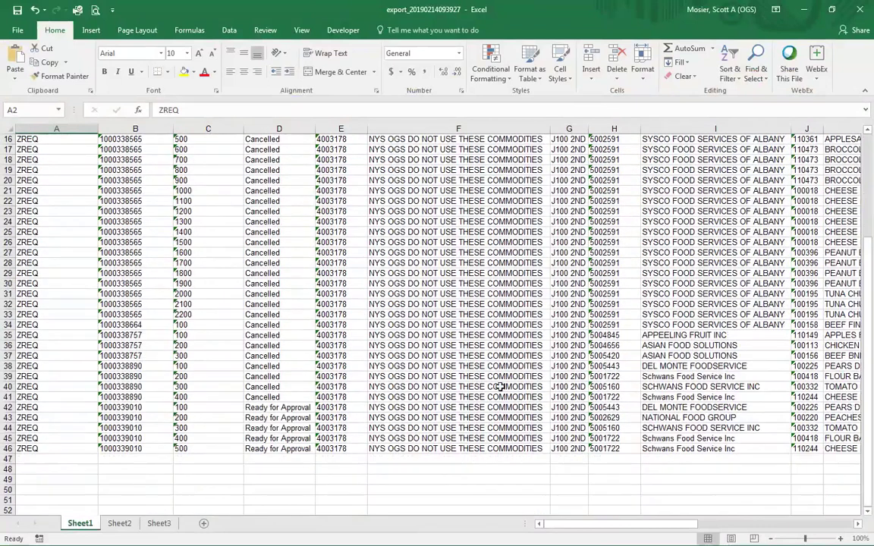
left_click(5, 396)
left_click_drag(5, 396, 5, 150)
right_click(8, 174)
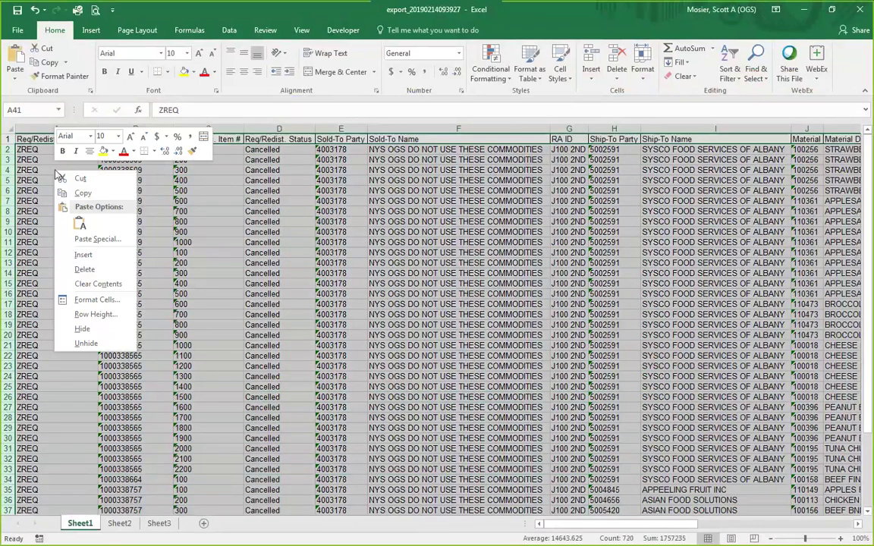
left_click(99, 272)
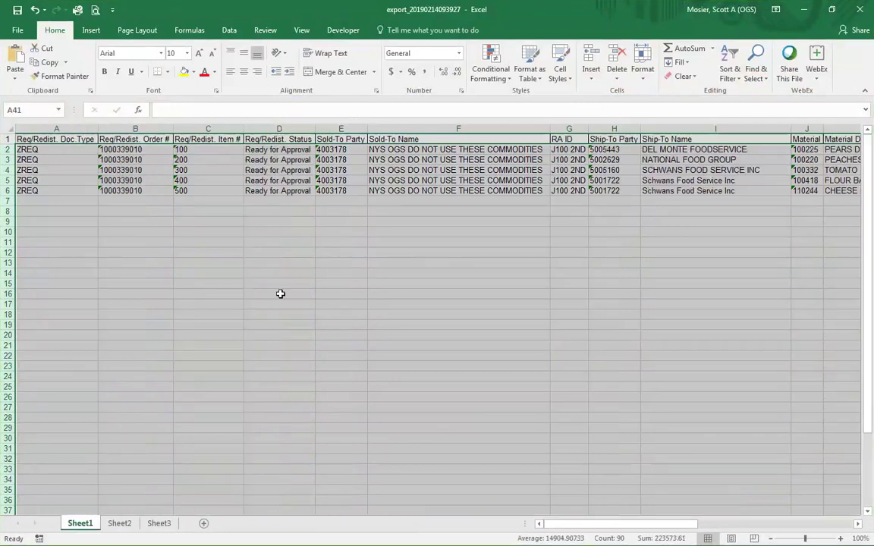
left_click(291, 272)
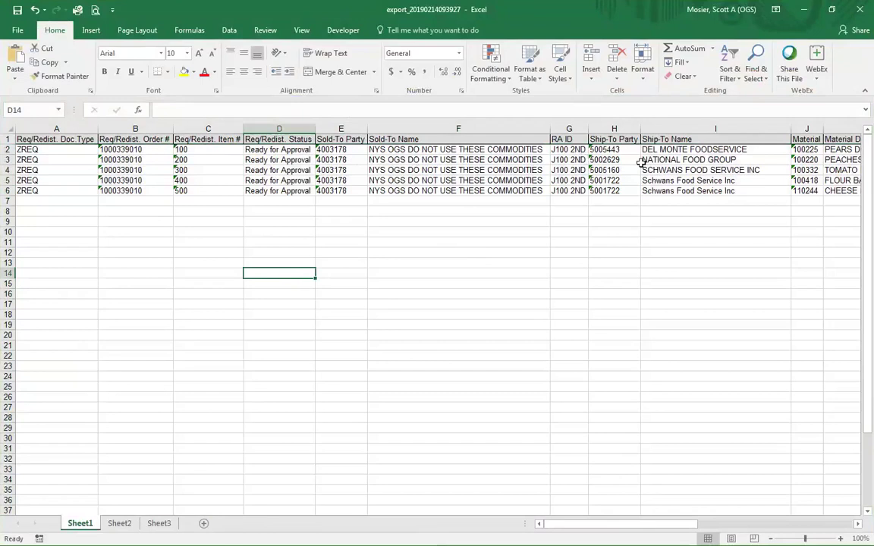
left_click(619, 150)
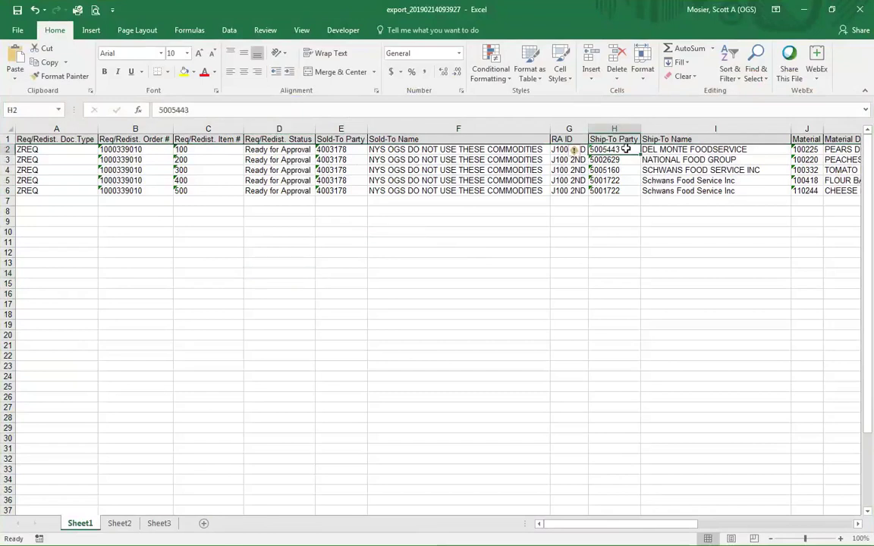
left_click(686, 149)
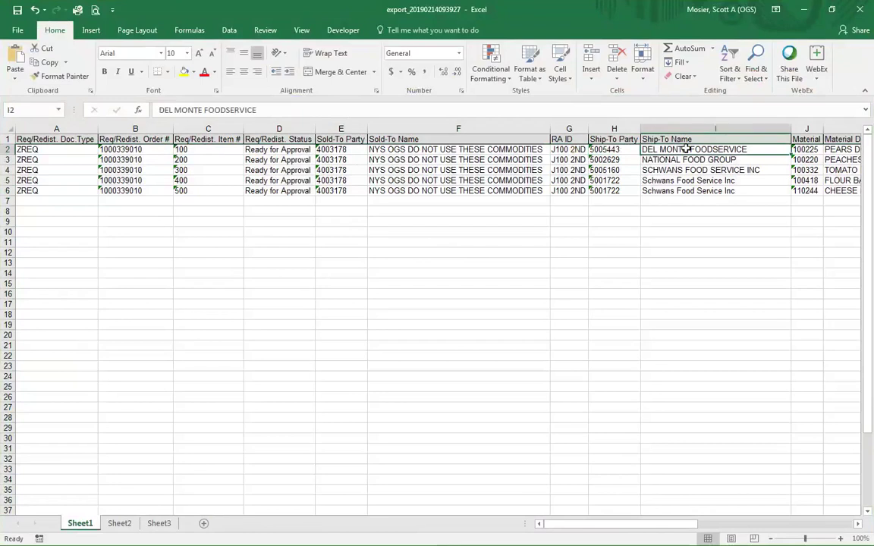
key("Right")
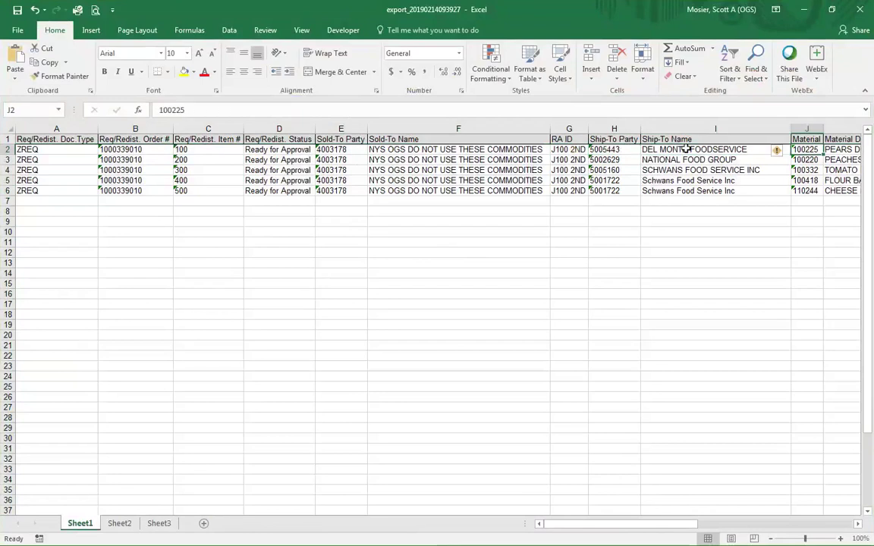
key("Right")
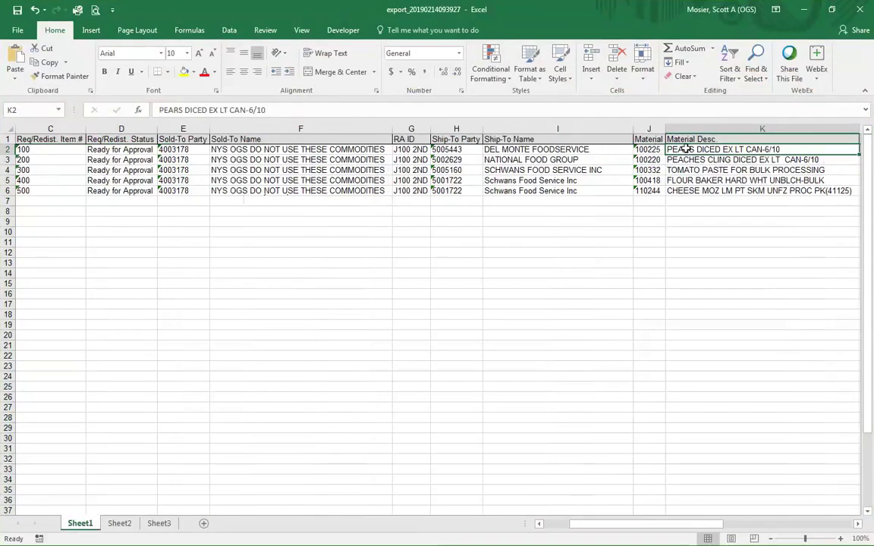
left_click_drag(681, 522, 767, 509)
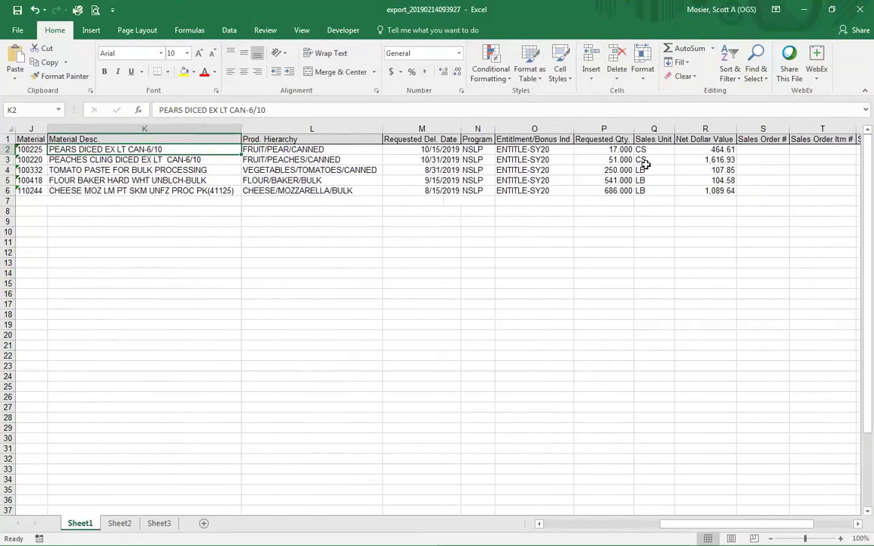
left_click(610, 150)
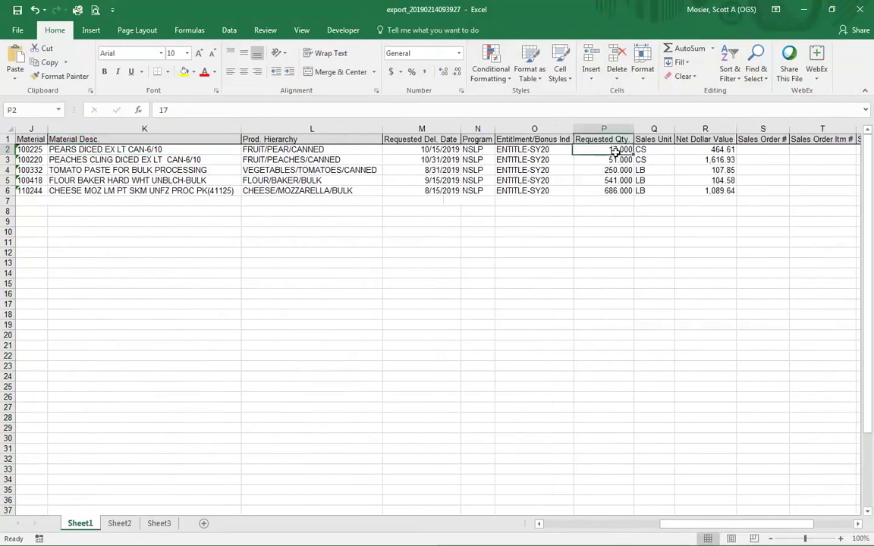
left_click(715, 150)
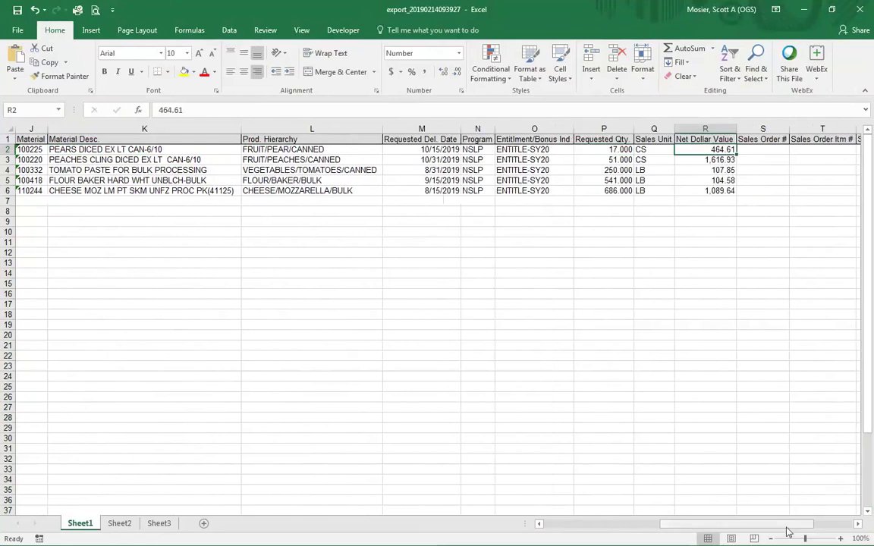
left_click_drag(789, 527, 827, 533)
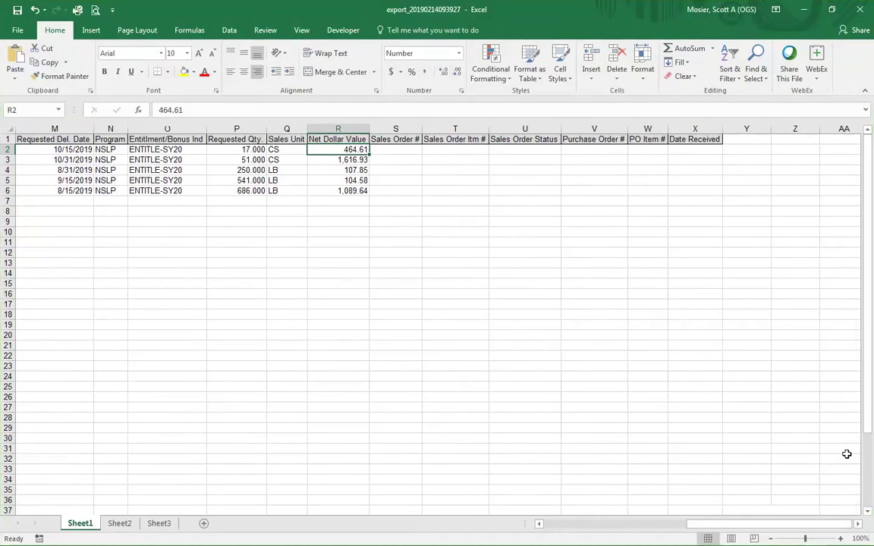
left_click(506, 16)
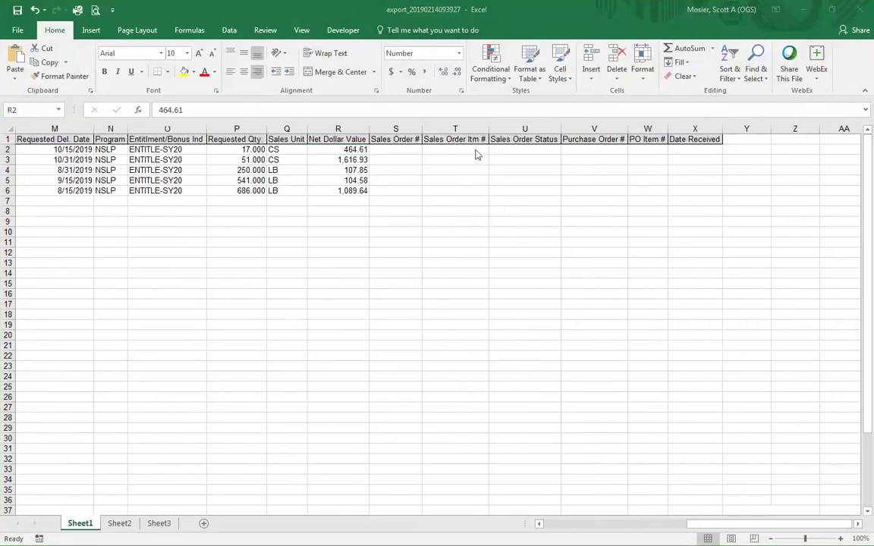